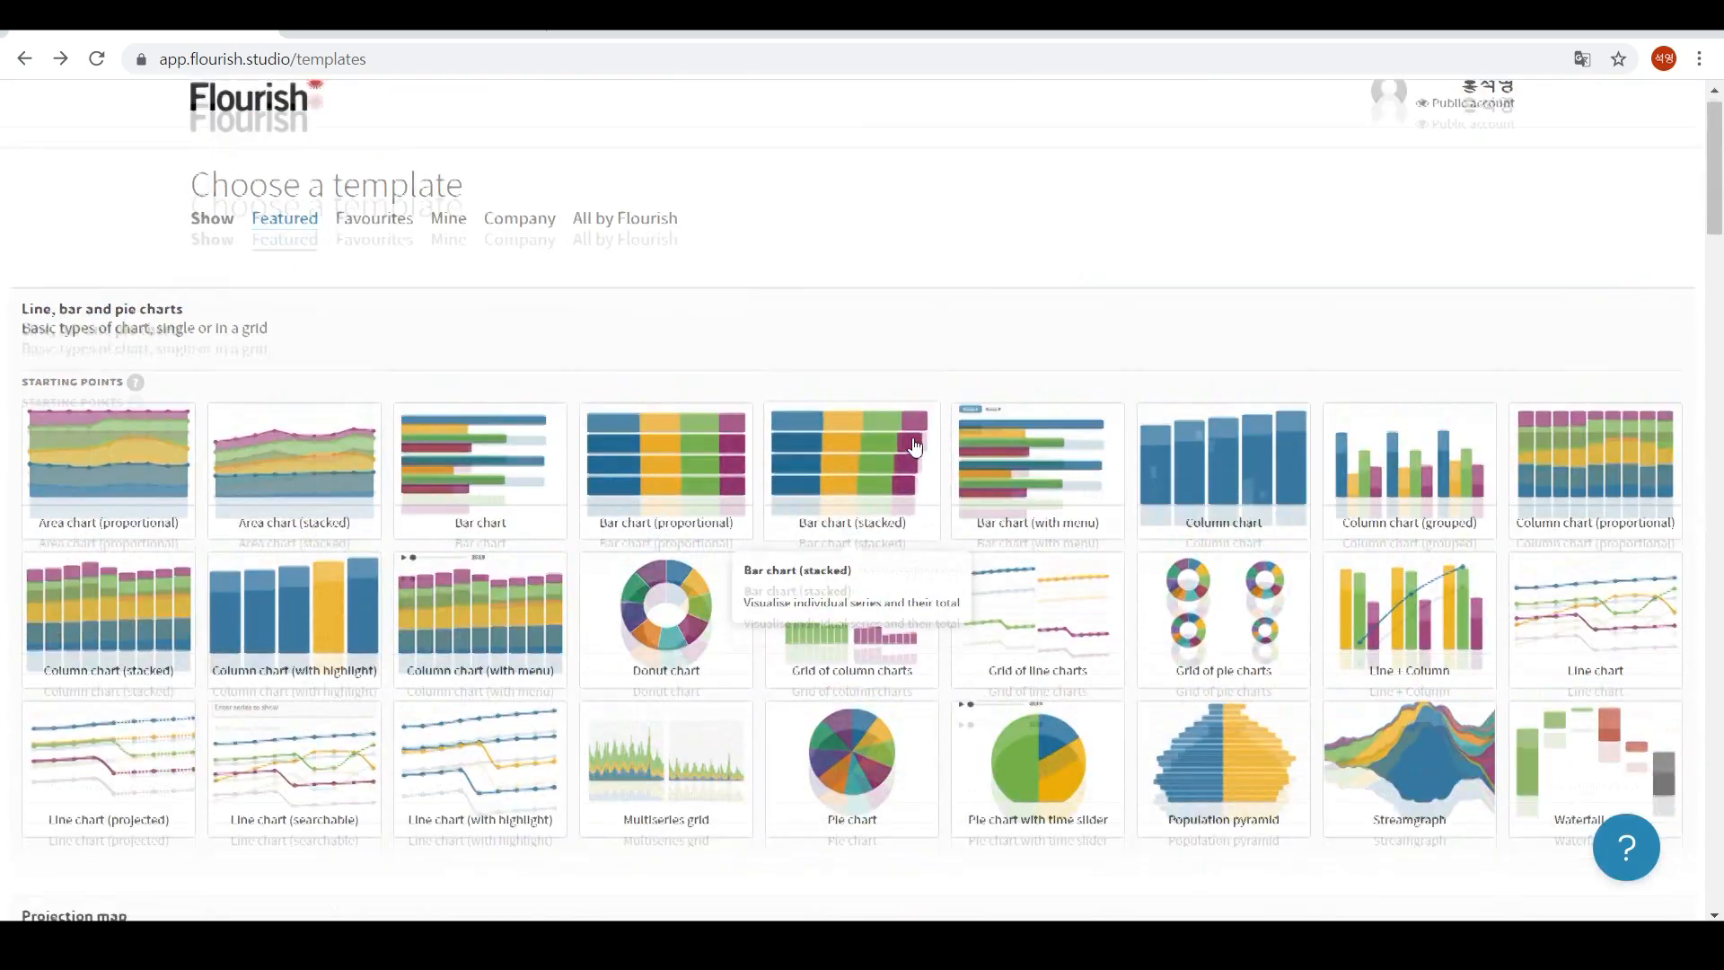
Create a new visualisation from the Basic graph starting point of the network graph template.
{"action": "scroll", "coordinate": [914, 446], "scroll_direction": "down", "scroll_amount": 10}
{"action": "scroll", "coordinate": [914, 446], "scroll_direction": "down", "scroll_amount": 20}
{"action": "scroll", "coordinate": [911, 458], "scroll_direction": "down", "scroll_amount": 4}
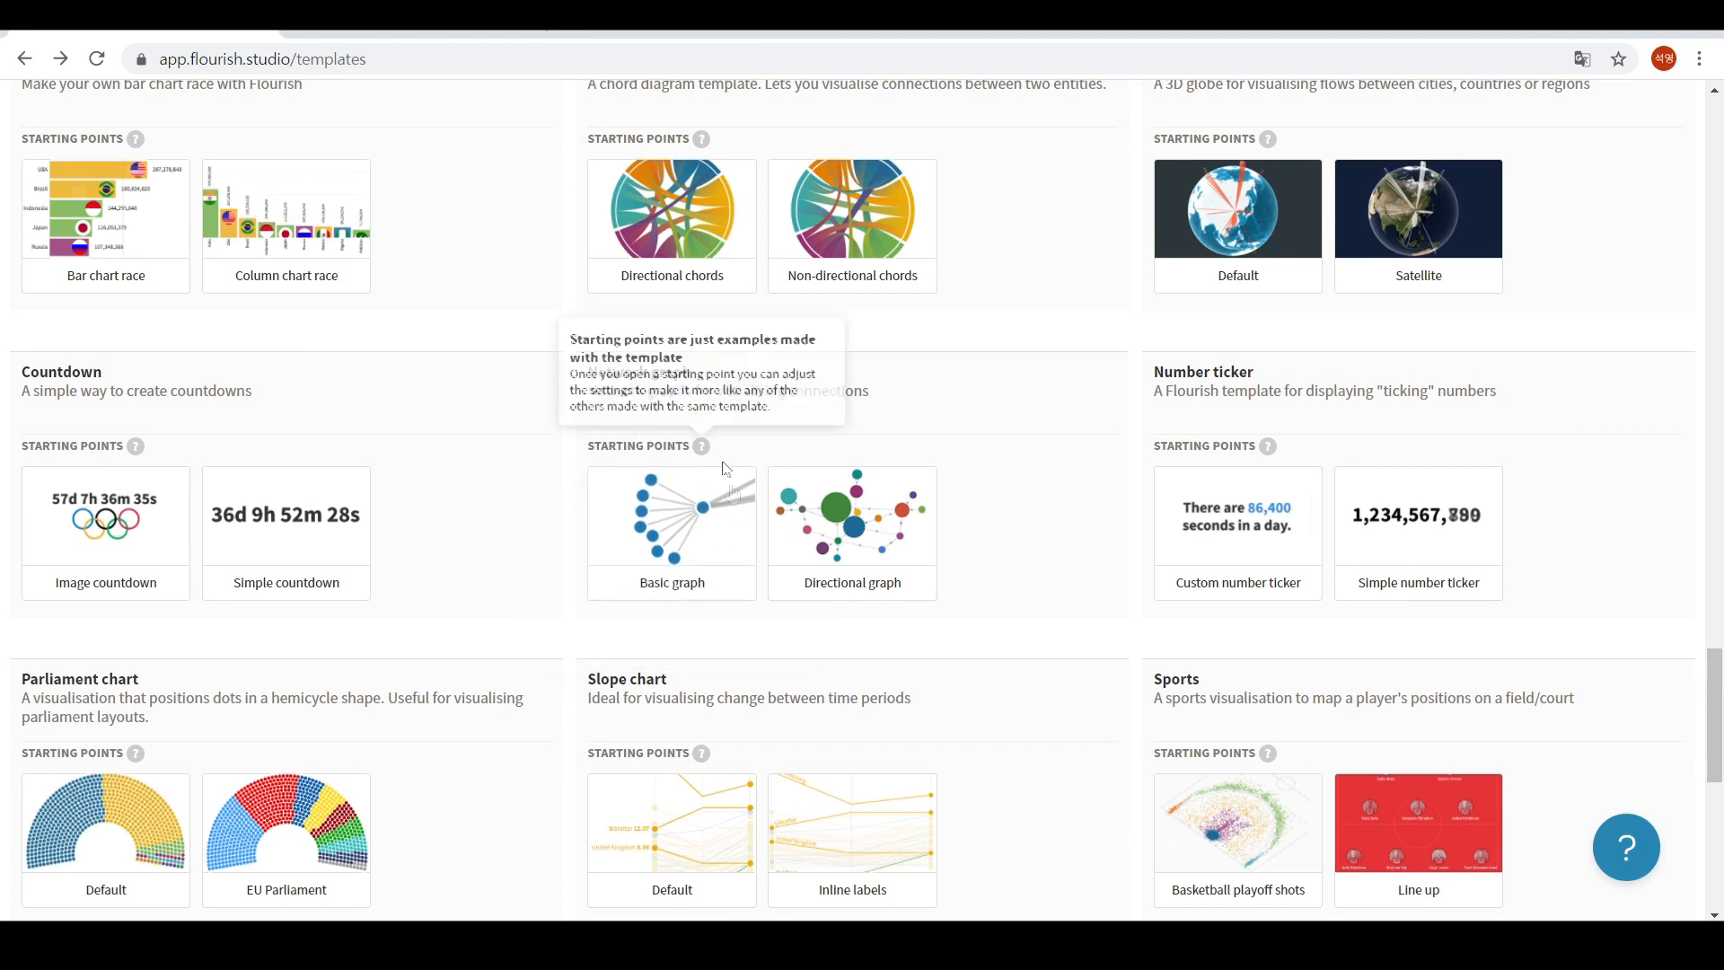
{"action": "left_click", "coordinate": [715, 565]}
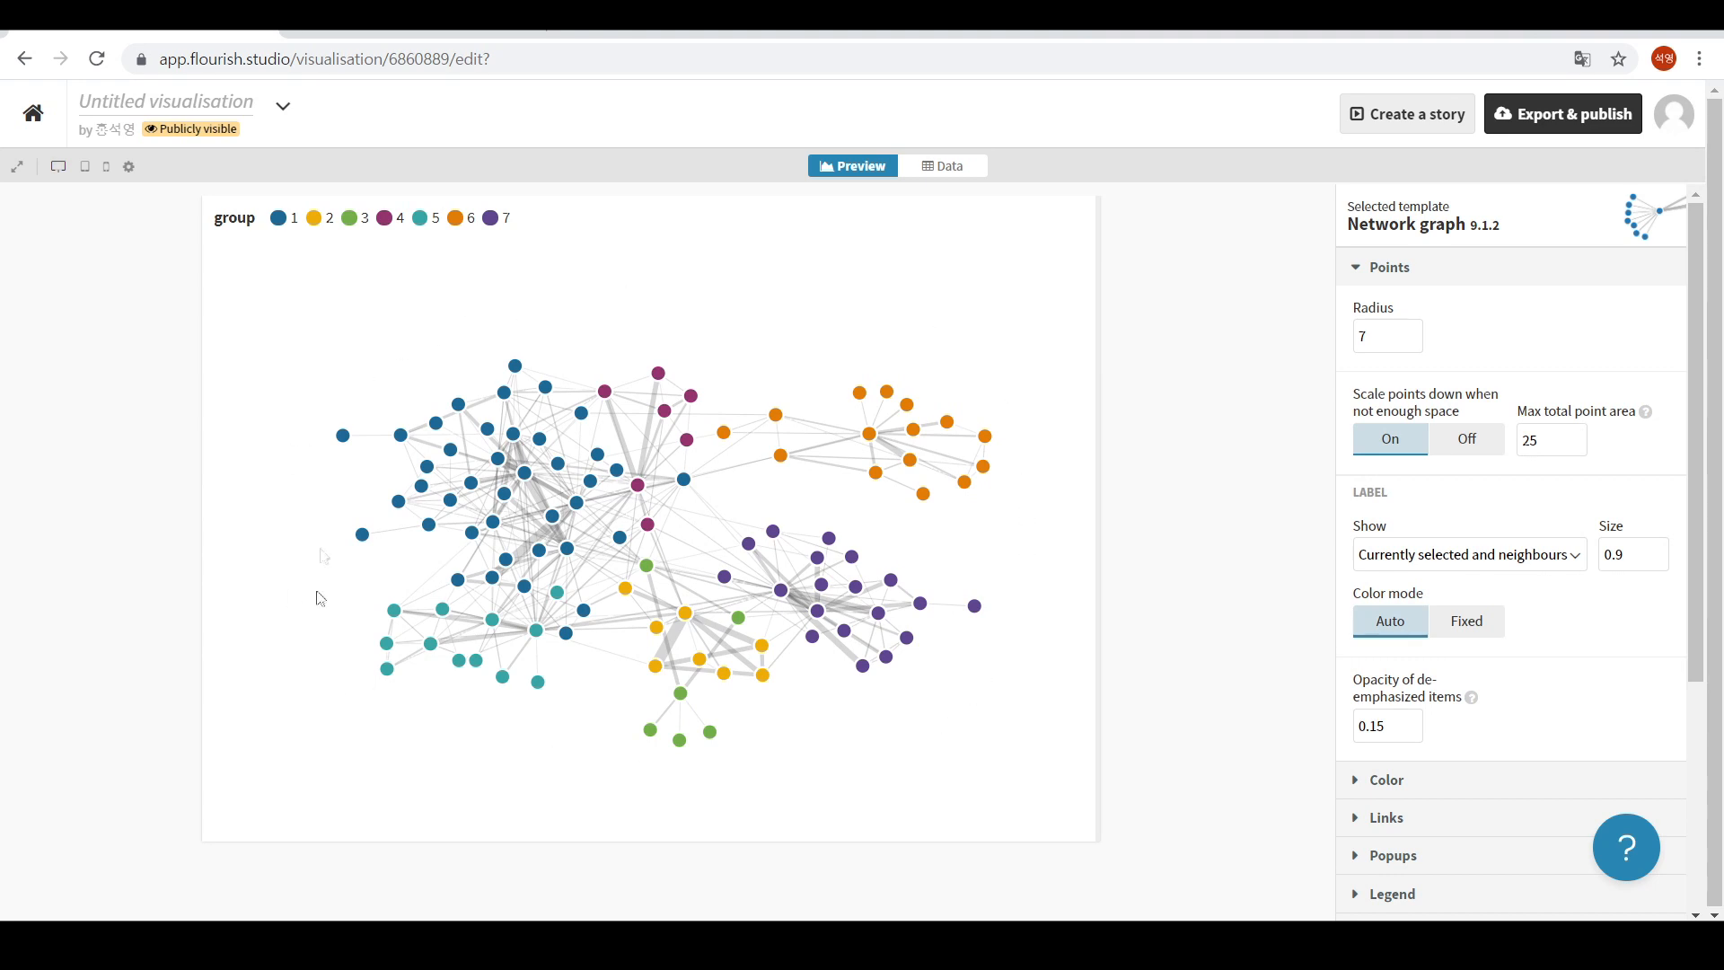
Open the graph's data and examine the column headings of the Links and Points sheets.
{"action": "mouse_move", "coordinate": [976, 613]}
{"action": "left_click", "coordinate": [942, 166]}
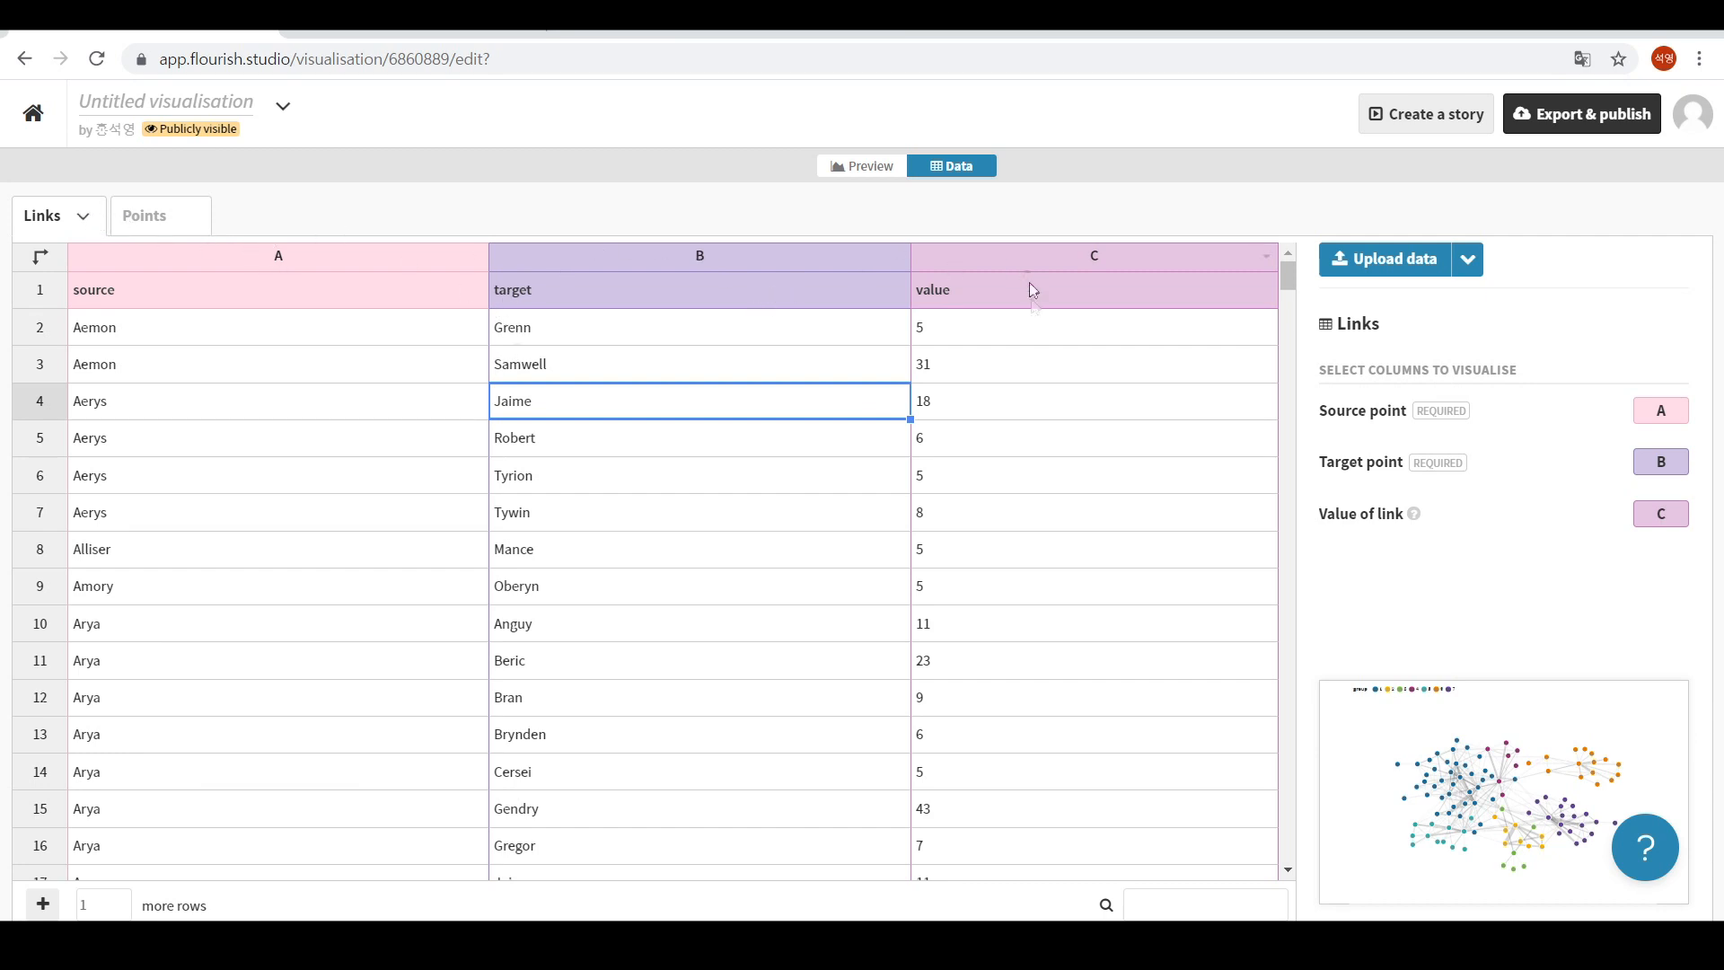
{"action": "left_click", "coordinate": [142, 227]}
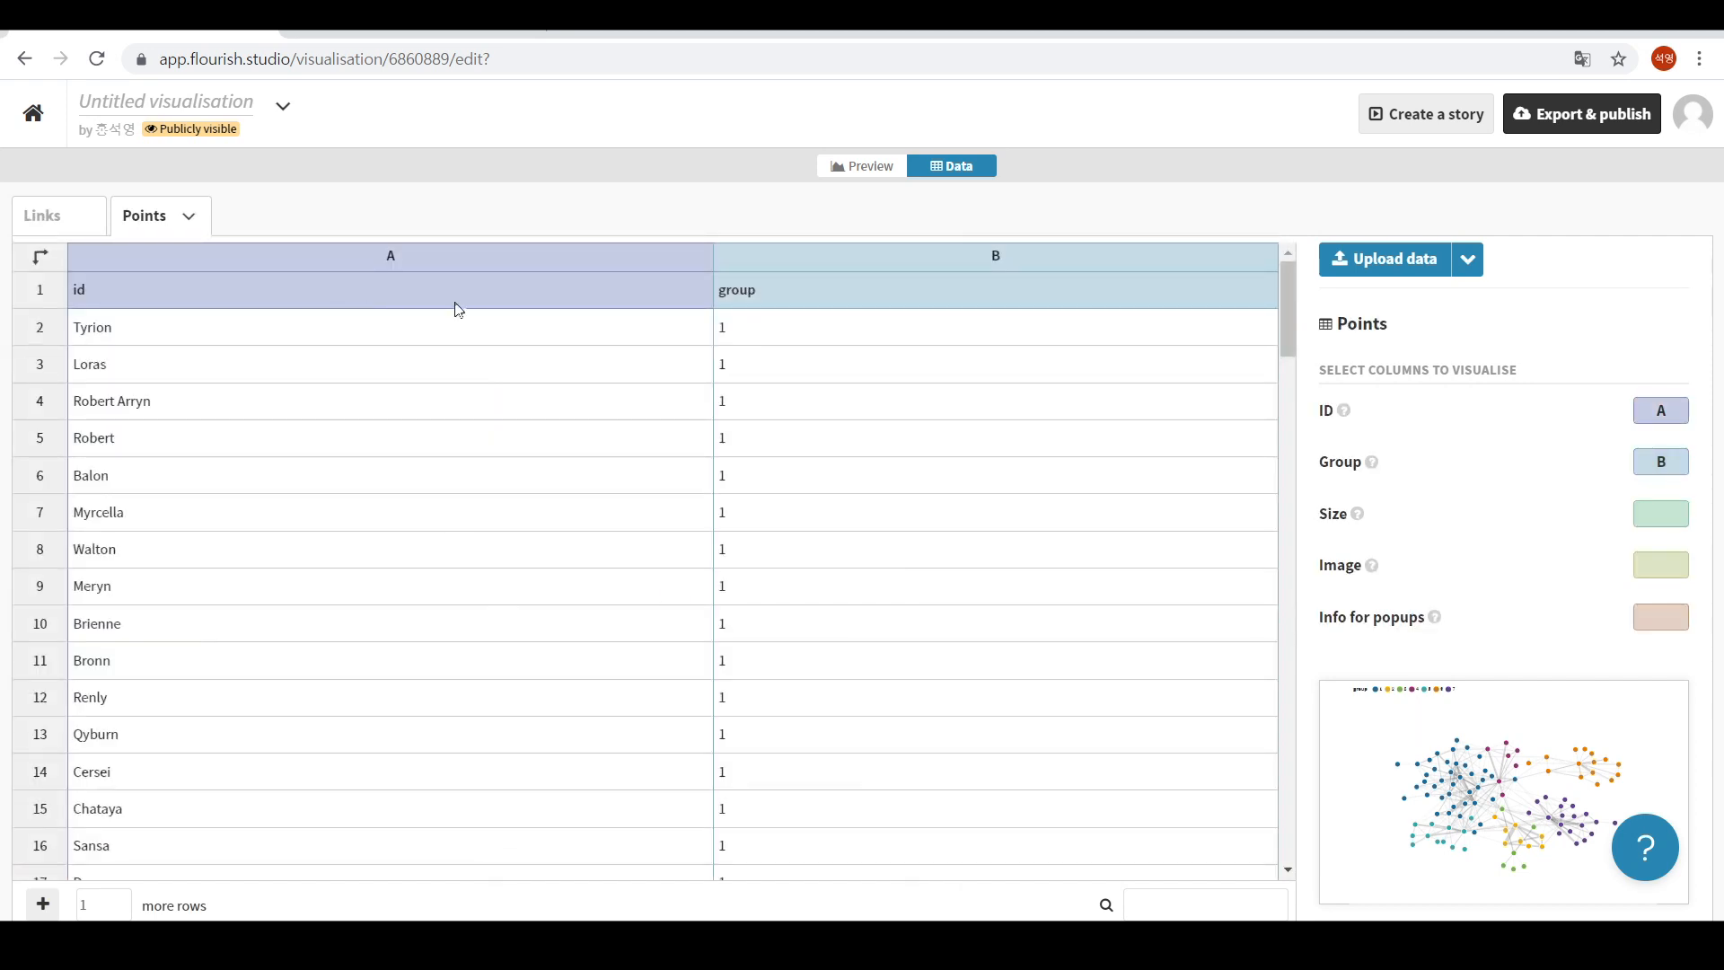
{"action": "left_click", "coordinate": [797, 293]}
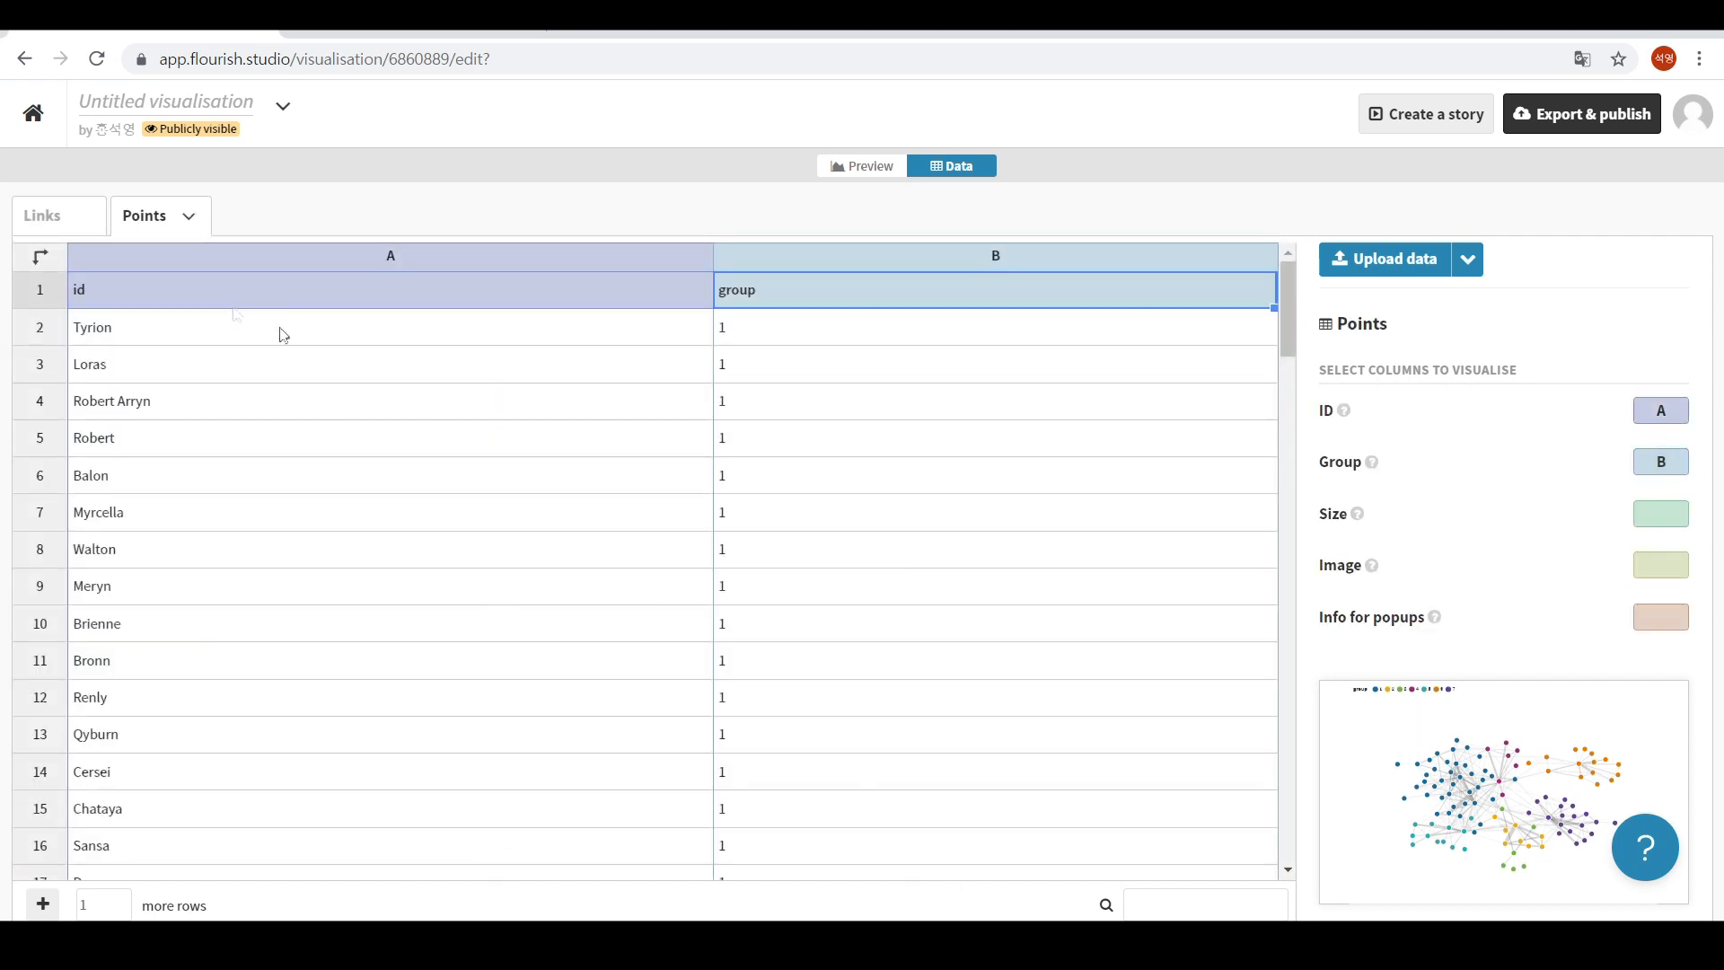
{"action": "left_click", "coordinate": [64, 223]}
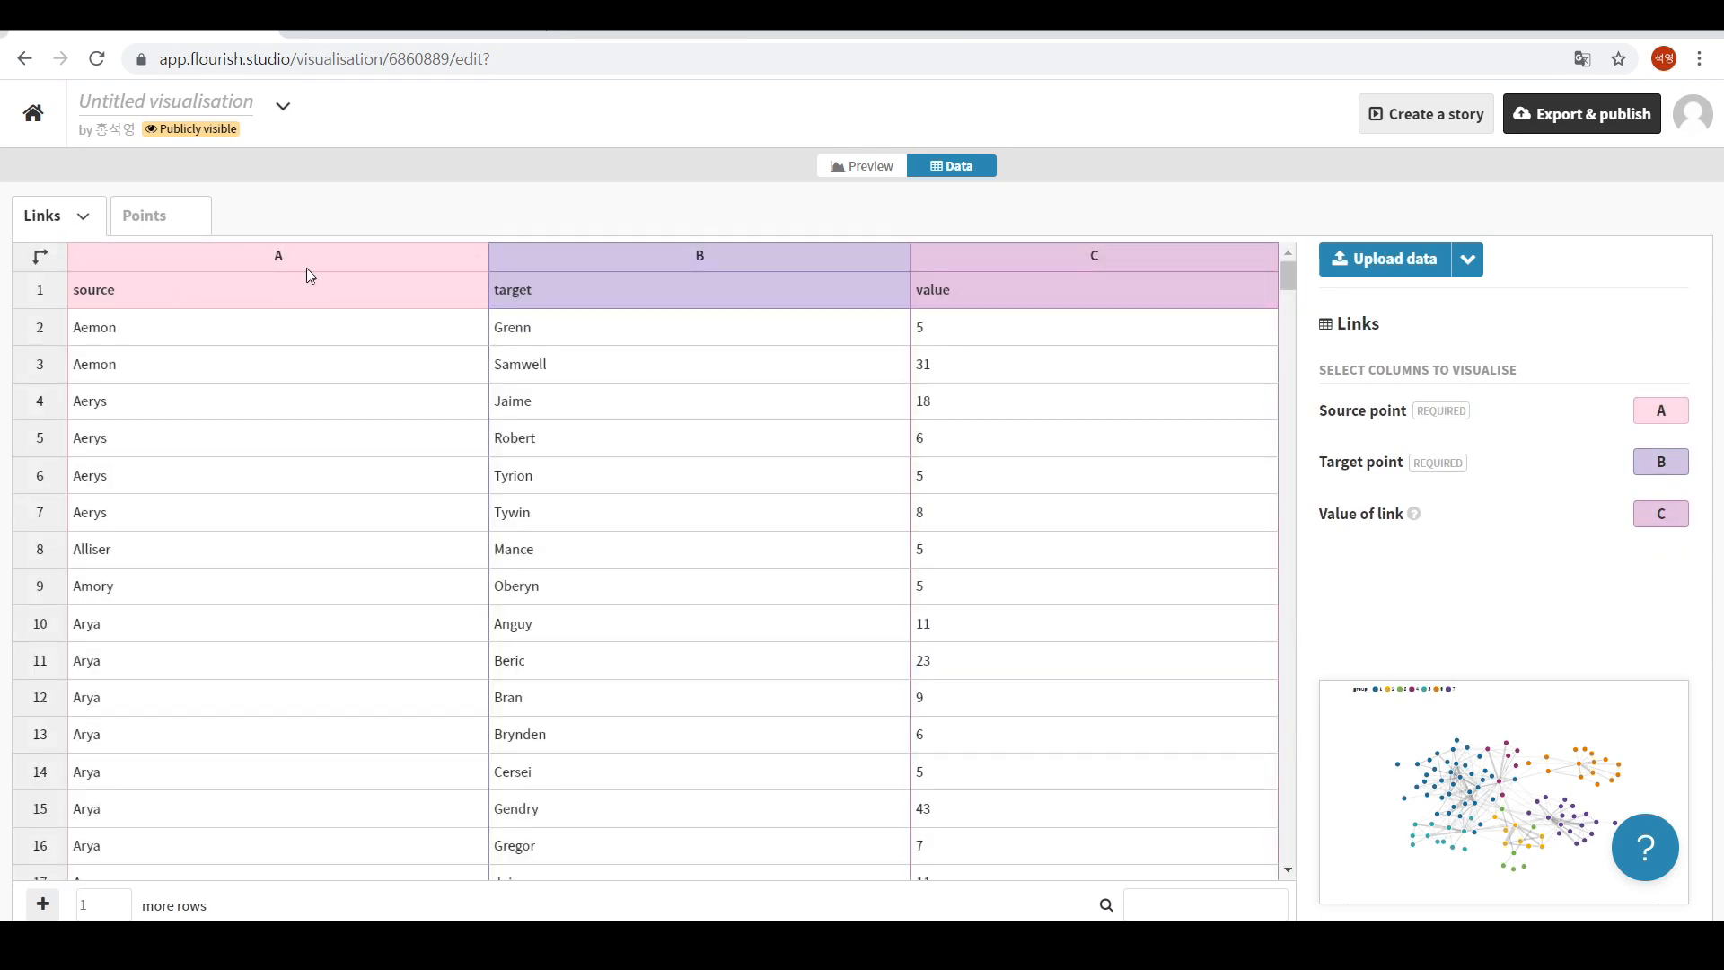
{"action": "left_click", "coordinate": [93, 304]}
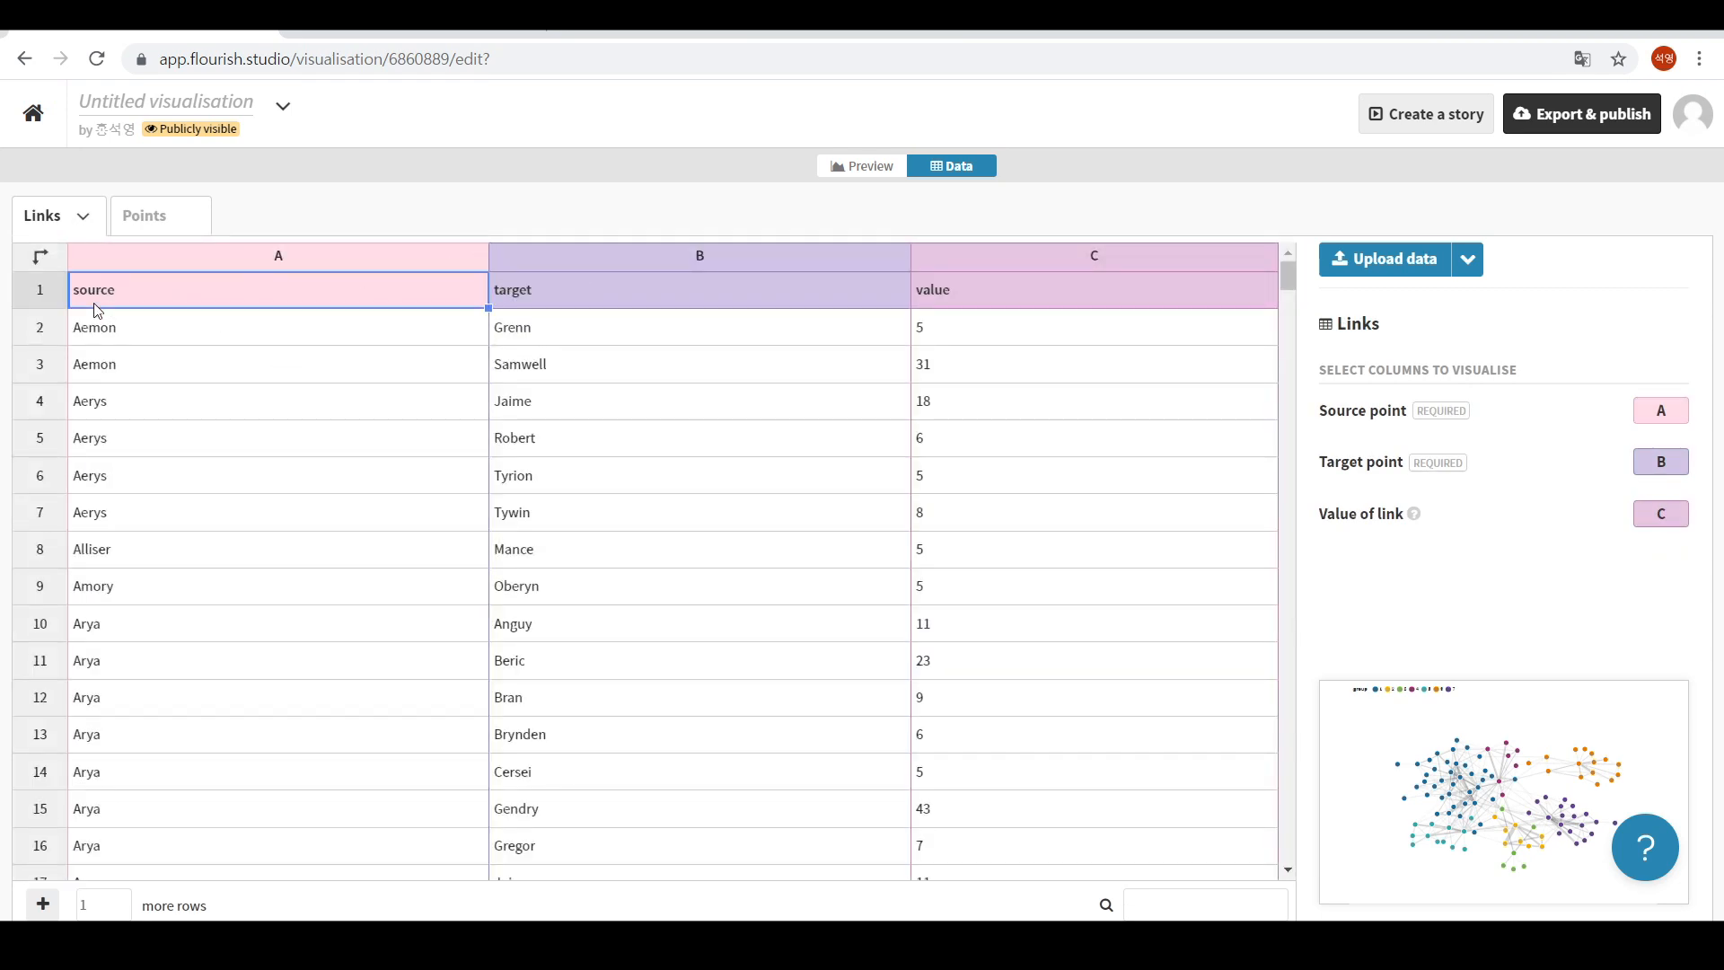
{"action": "left_click", "coordinate": [558, 295]}
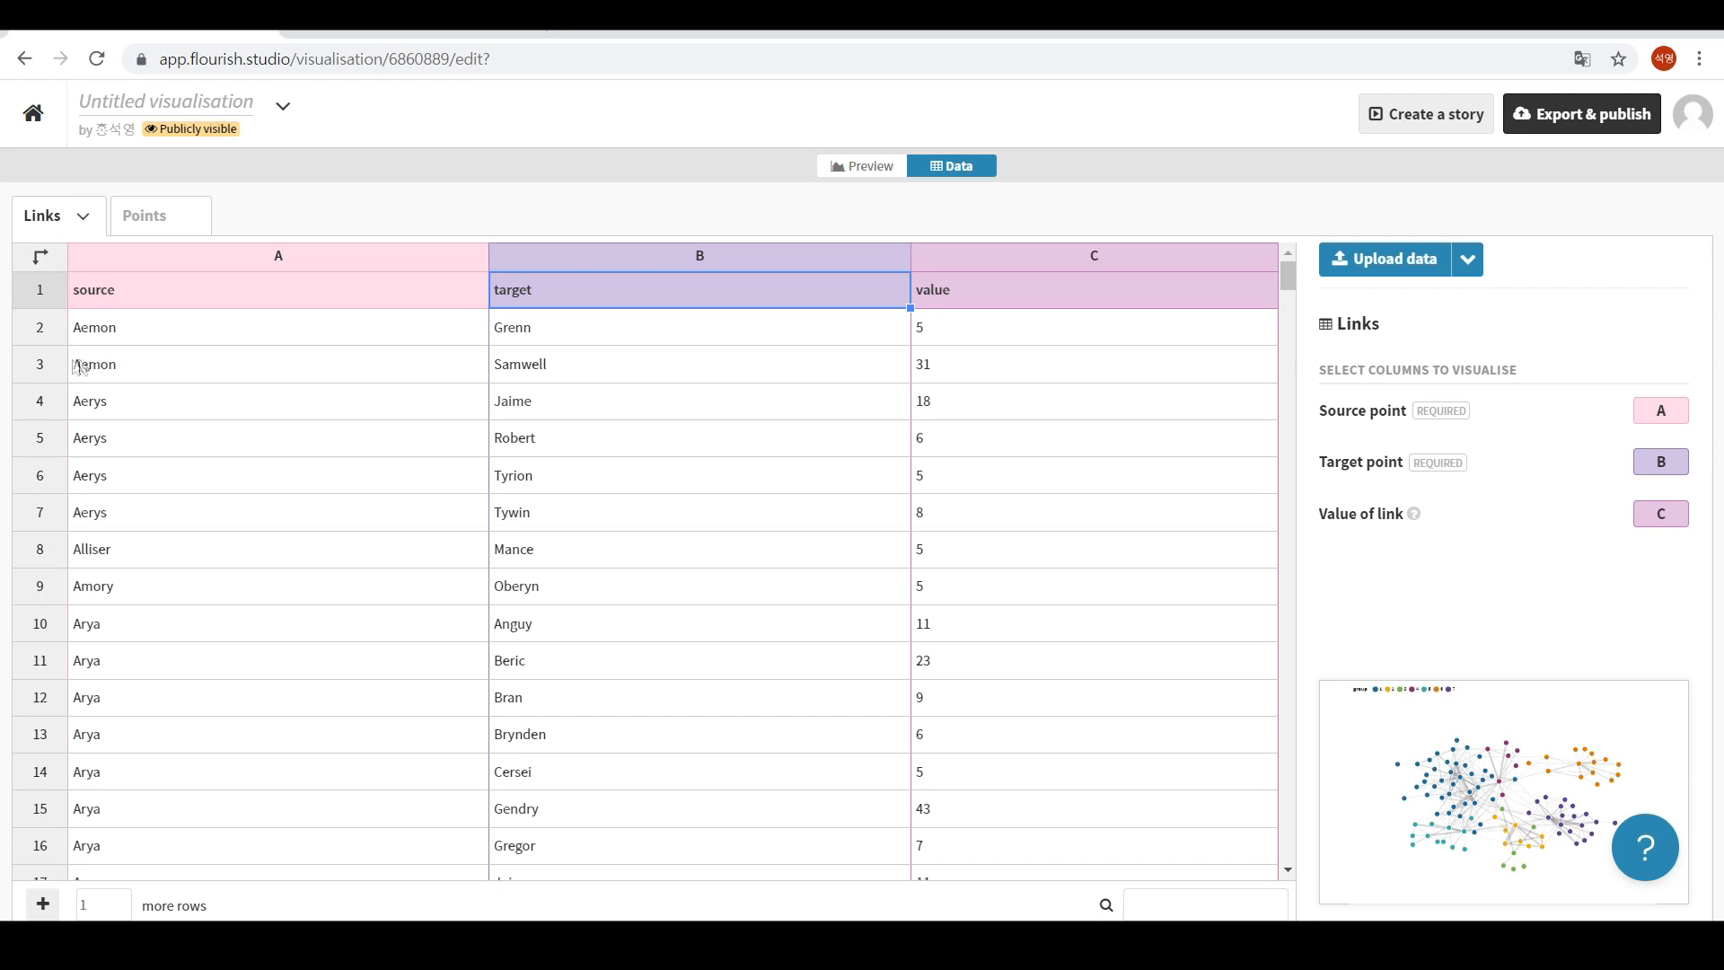
Examine the source, target and value of the link in row 2 of the Links sheet.
{"action": "left_click", "coordinate": [99, 336]}
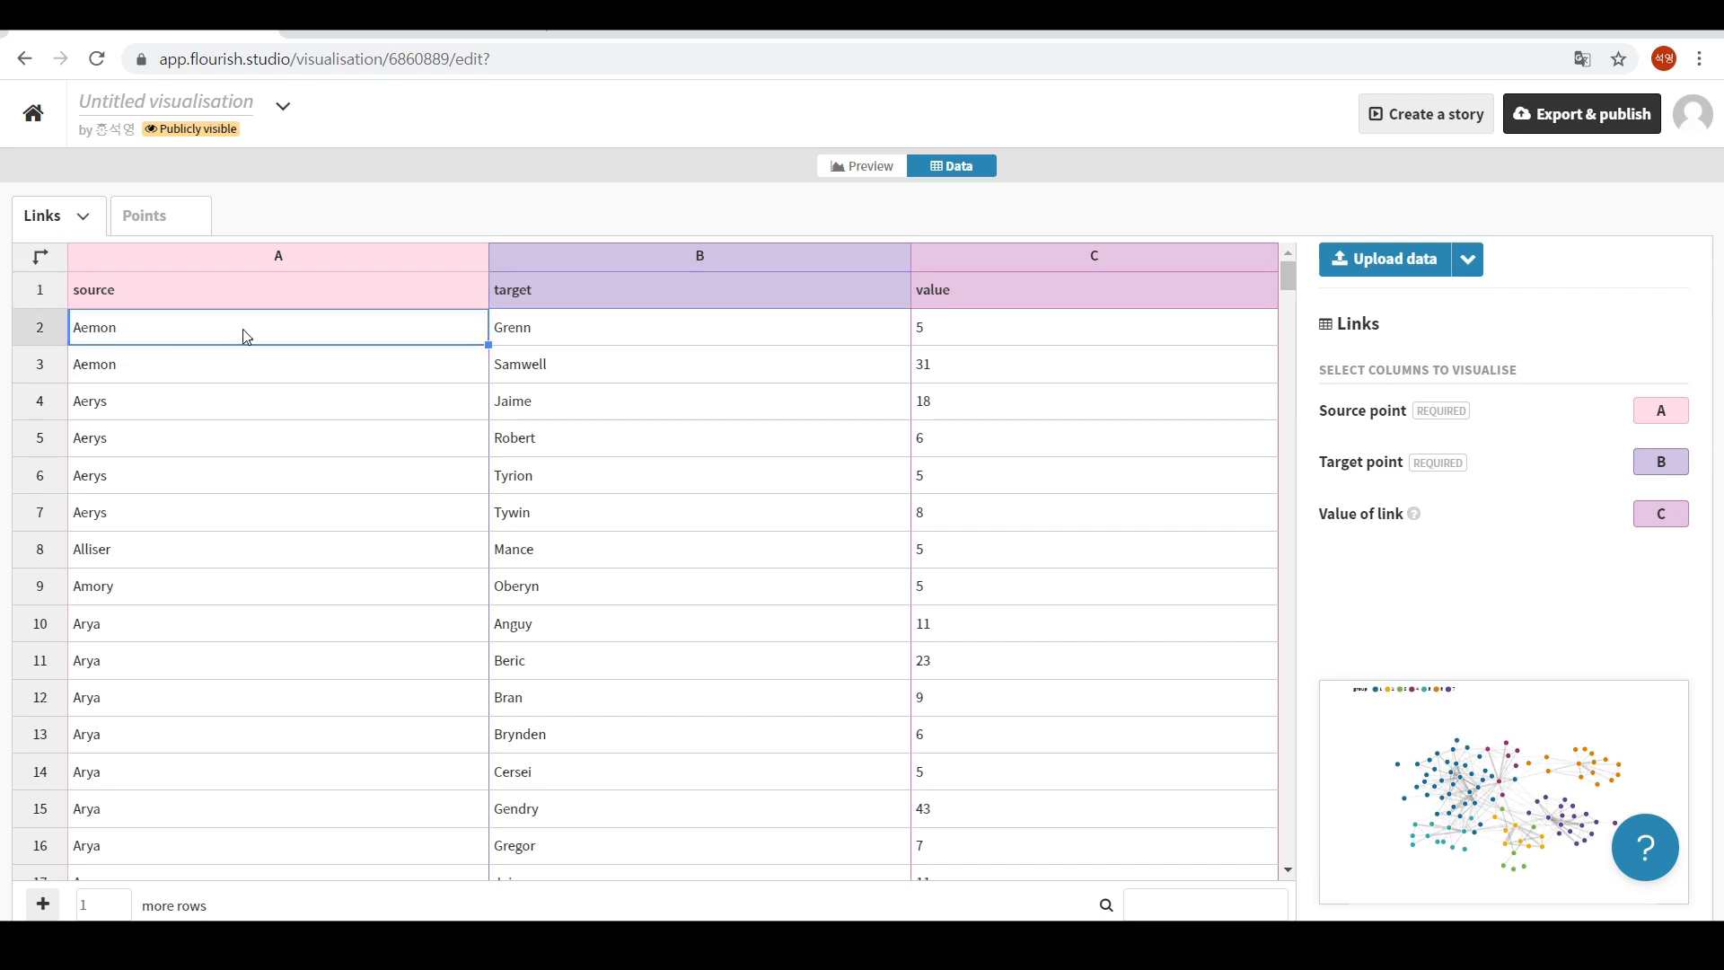
{"action": "left_click", "coordinate": [529, 341]}
{"action": "left_click", "coordinate": [406, 332]}
{"action": "left_click", "coordinate": [519, 327]}
{"action": "left_click", "coordinate": [430, 329]}
{"action": "left_click", "coordinate": [516, 327]}
{"action": "left_click", "coordinate": [466, 334]}
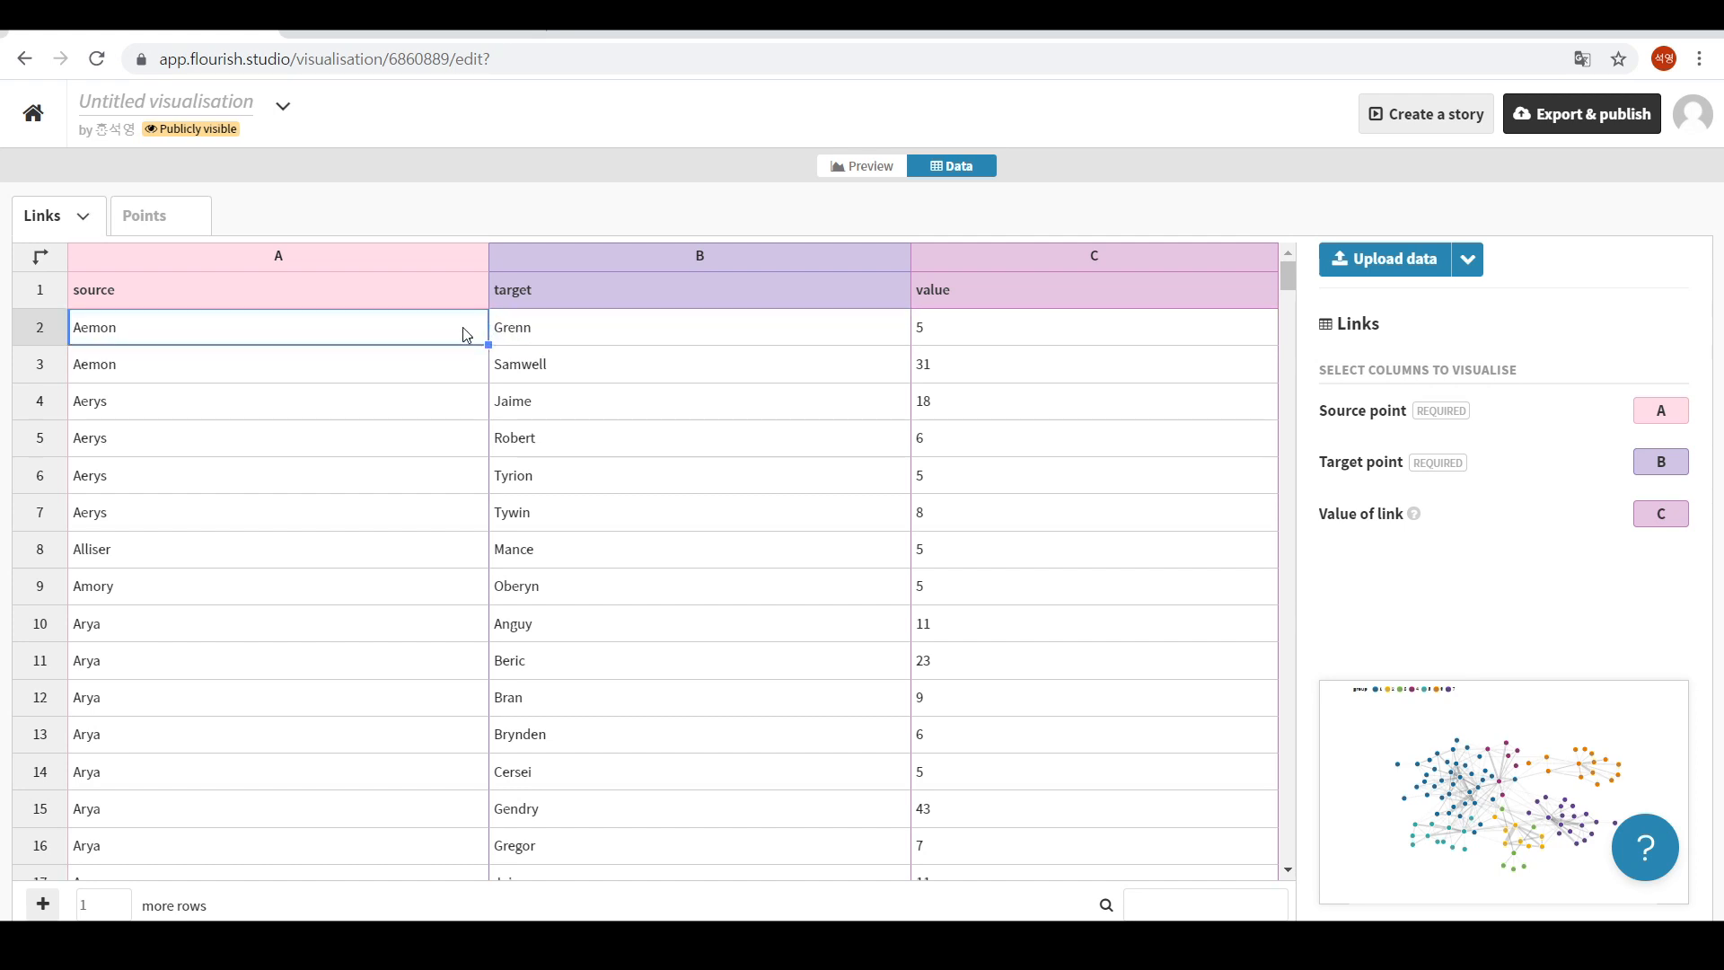
{"action": "left_click", "coordinate": [533, 333]}
{"action": "left_click", "coordinate": [922, 333]}
{"action": "left_click", "coordinate": [413, 343]}
{"action": "left_click", "coordinate": [763, 338]}
{"action": "left_click", "coordinate": [938, 334]}
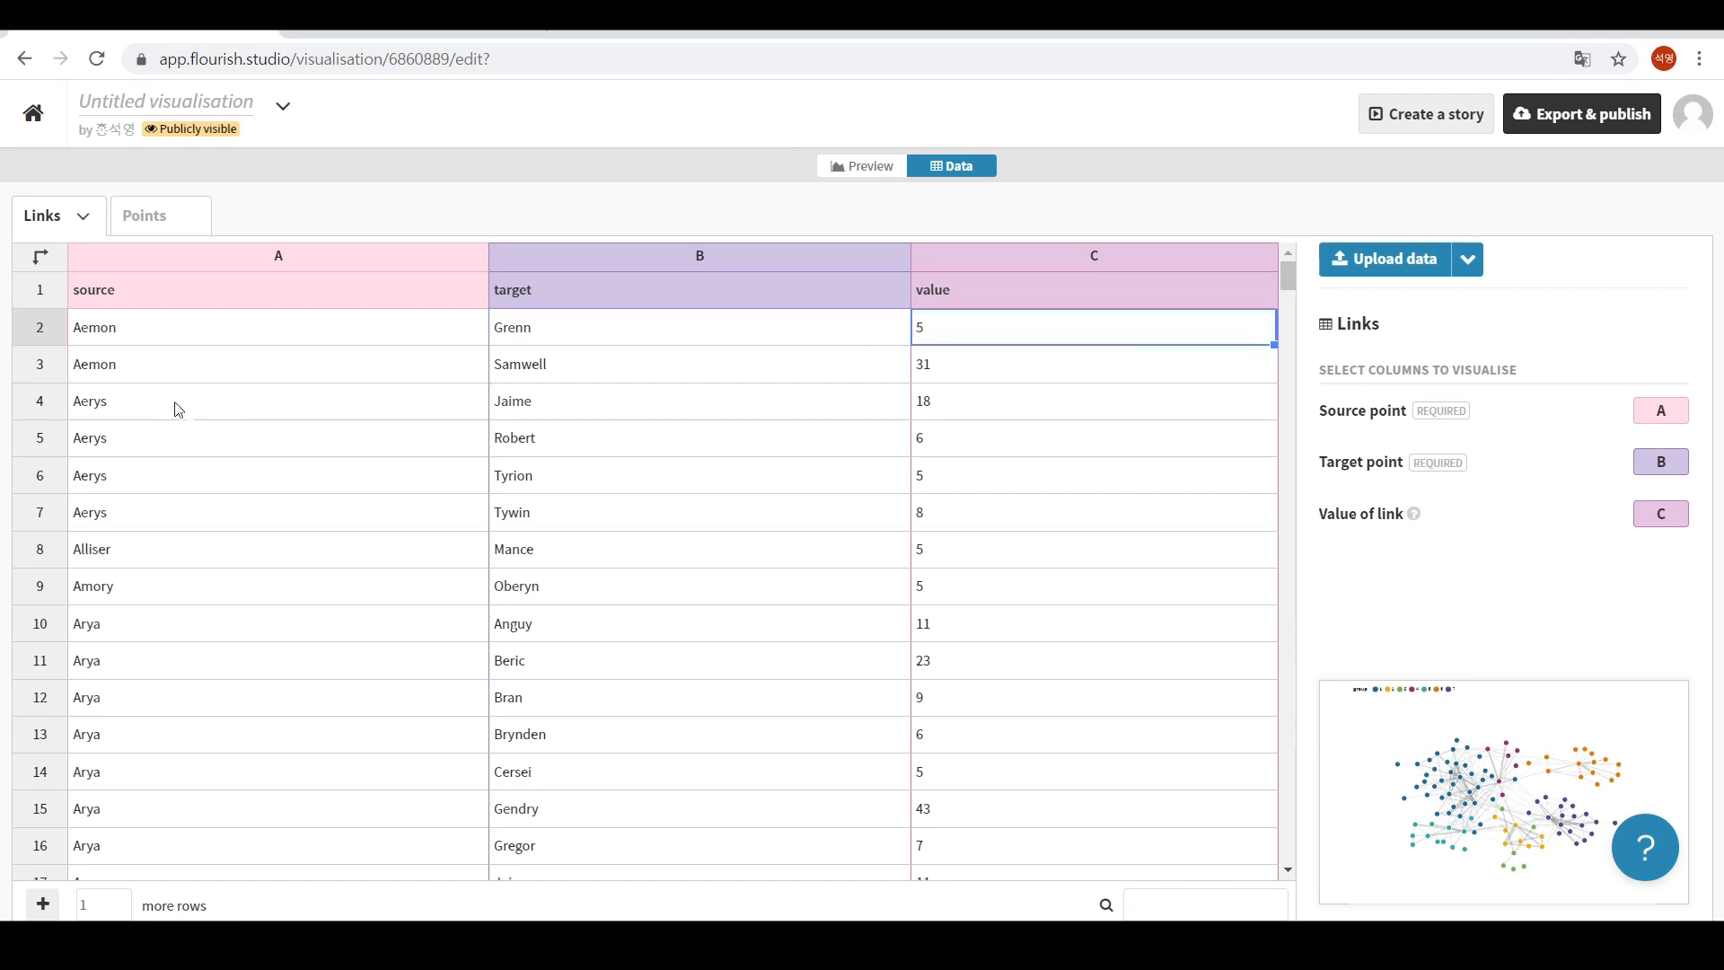
Examine the link in row 3 of the Links sheet, and look through the rows further down to row 38.
{"action": "left_click", "coordinate": [266, 355]}
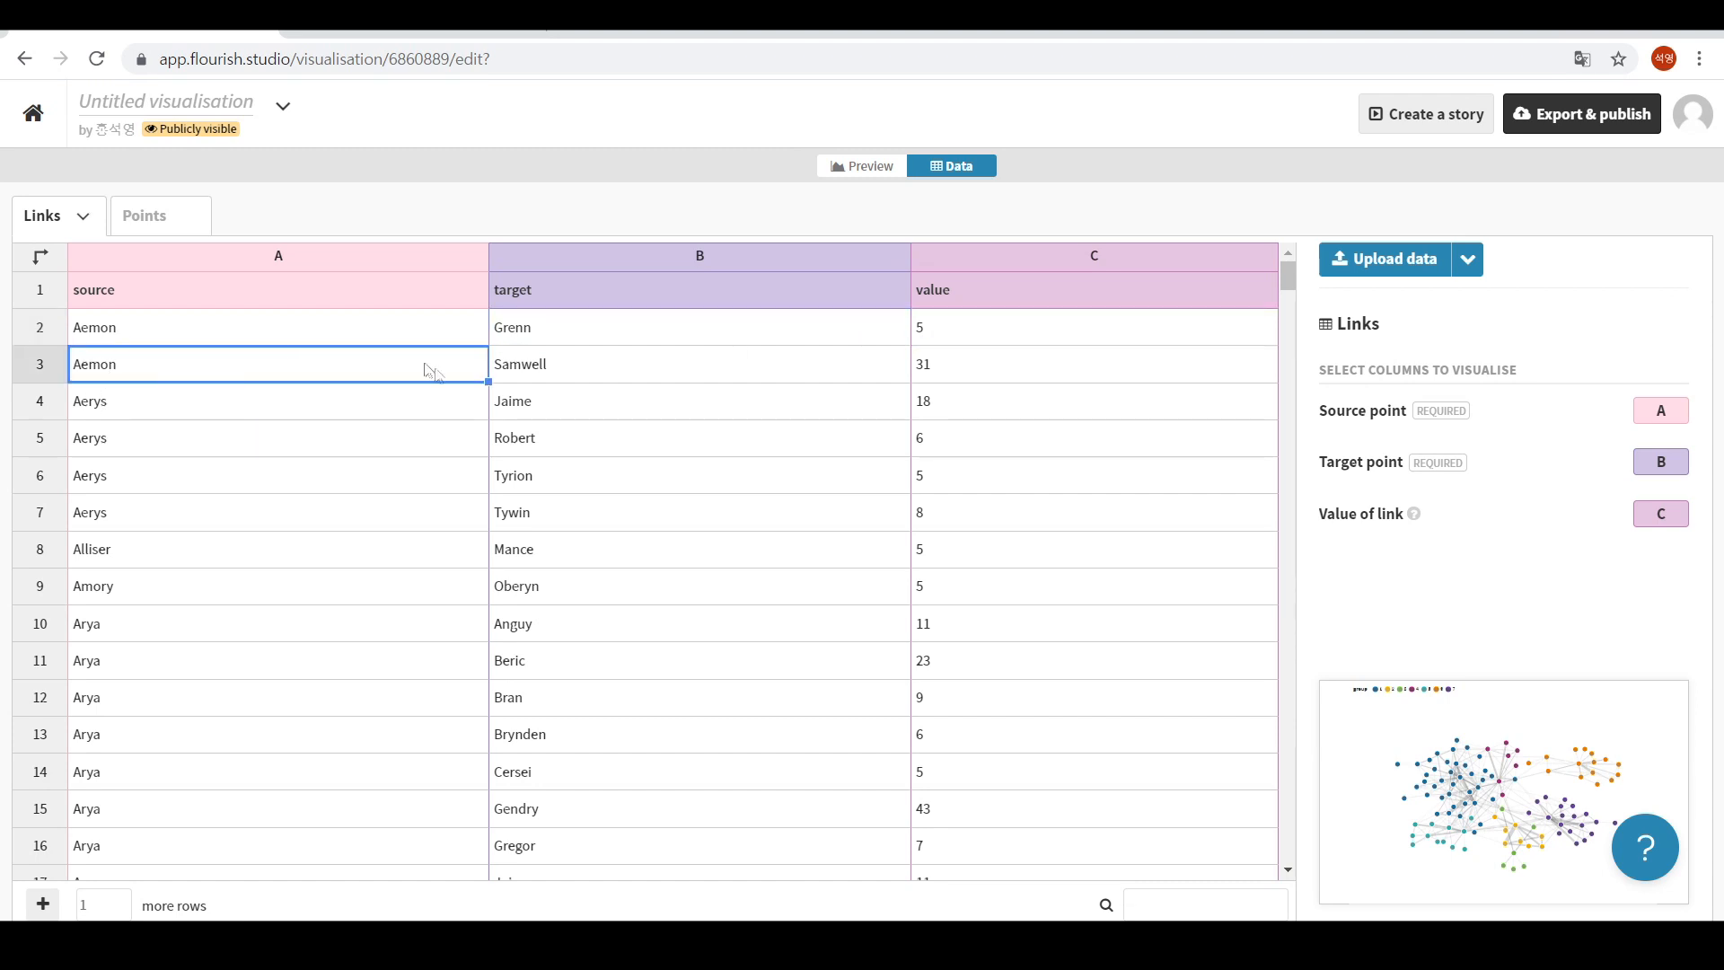
{"action": "left_click", "coordinate": [545, 376]}
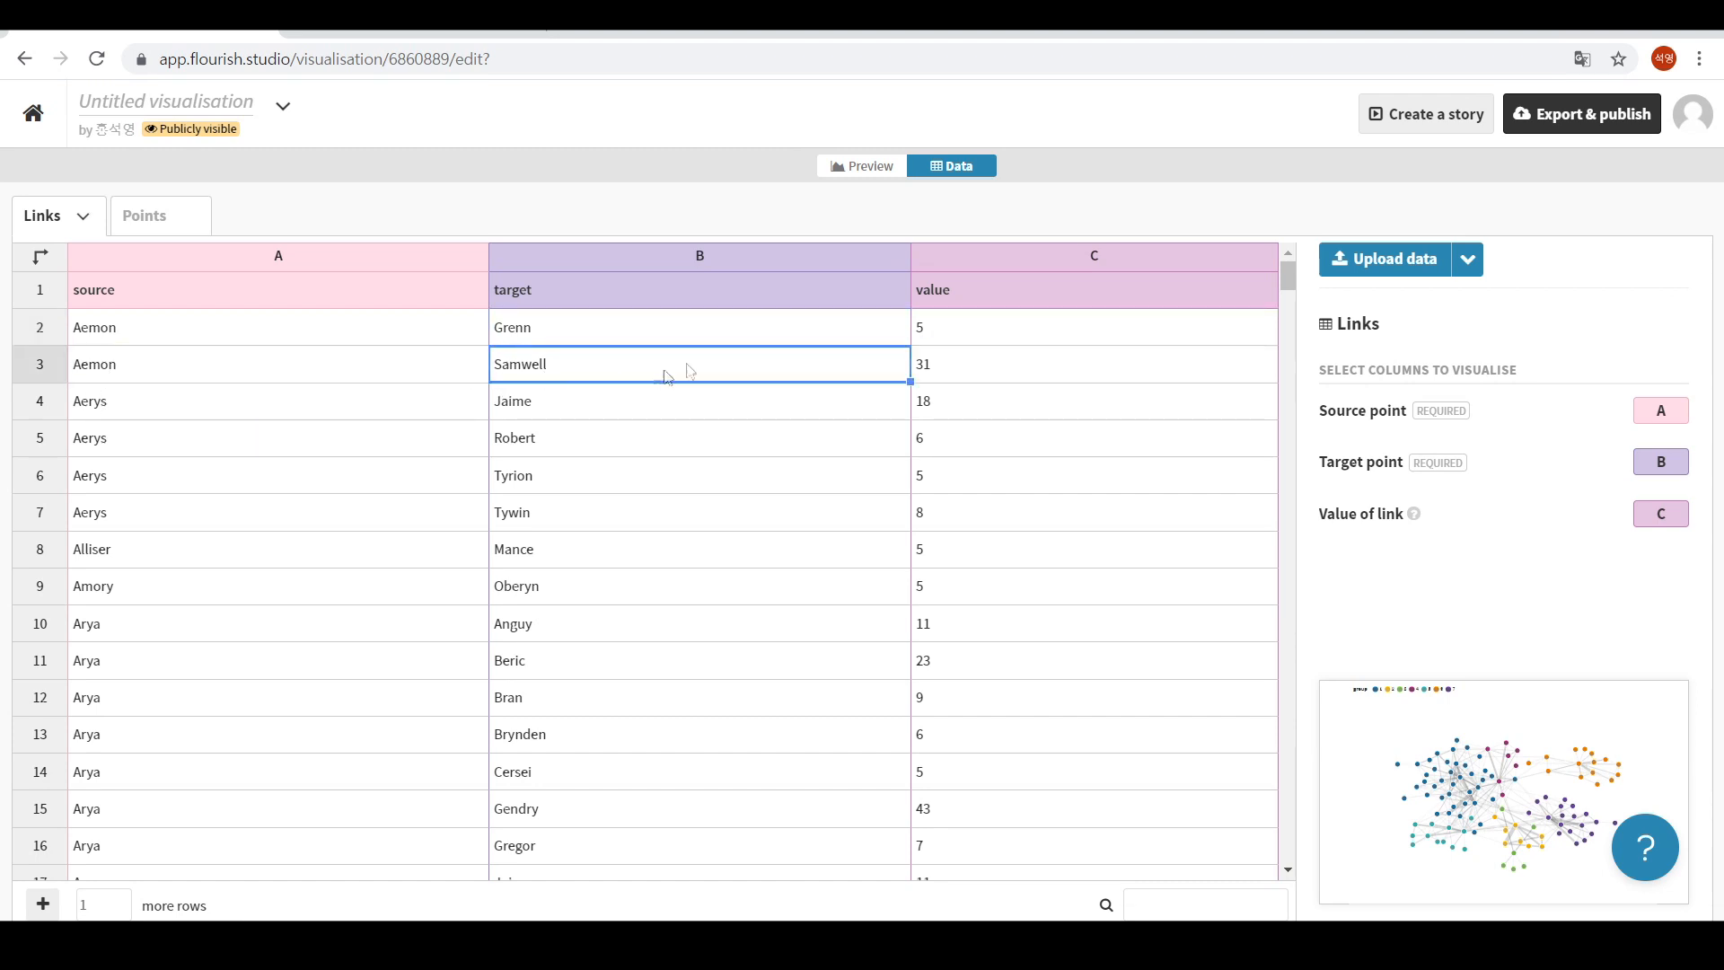
{"action": "left_click", "coordinate": [943, 370]}
{"action": "left_click", "coordinate": [444, 377]}
{"action": "left_click", "coordinate": [607, 379]}
{"action": "left_click", "coordinate": [959, 382]}
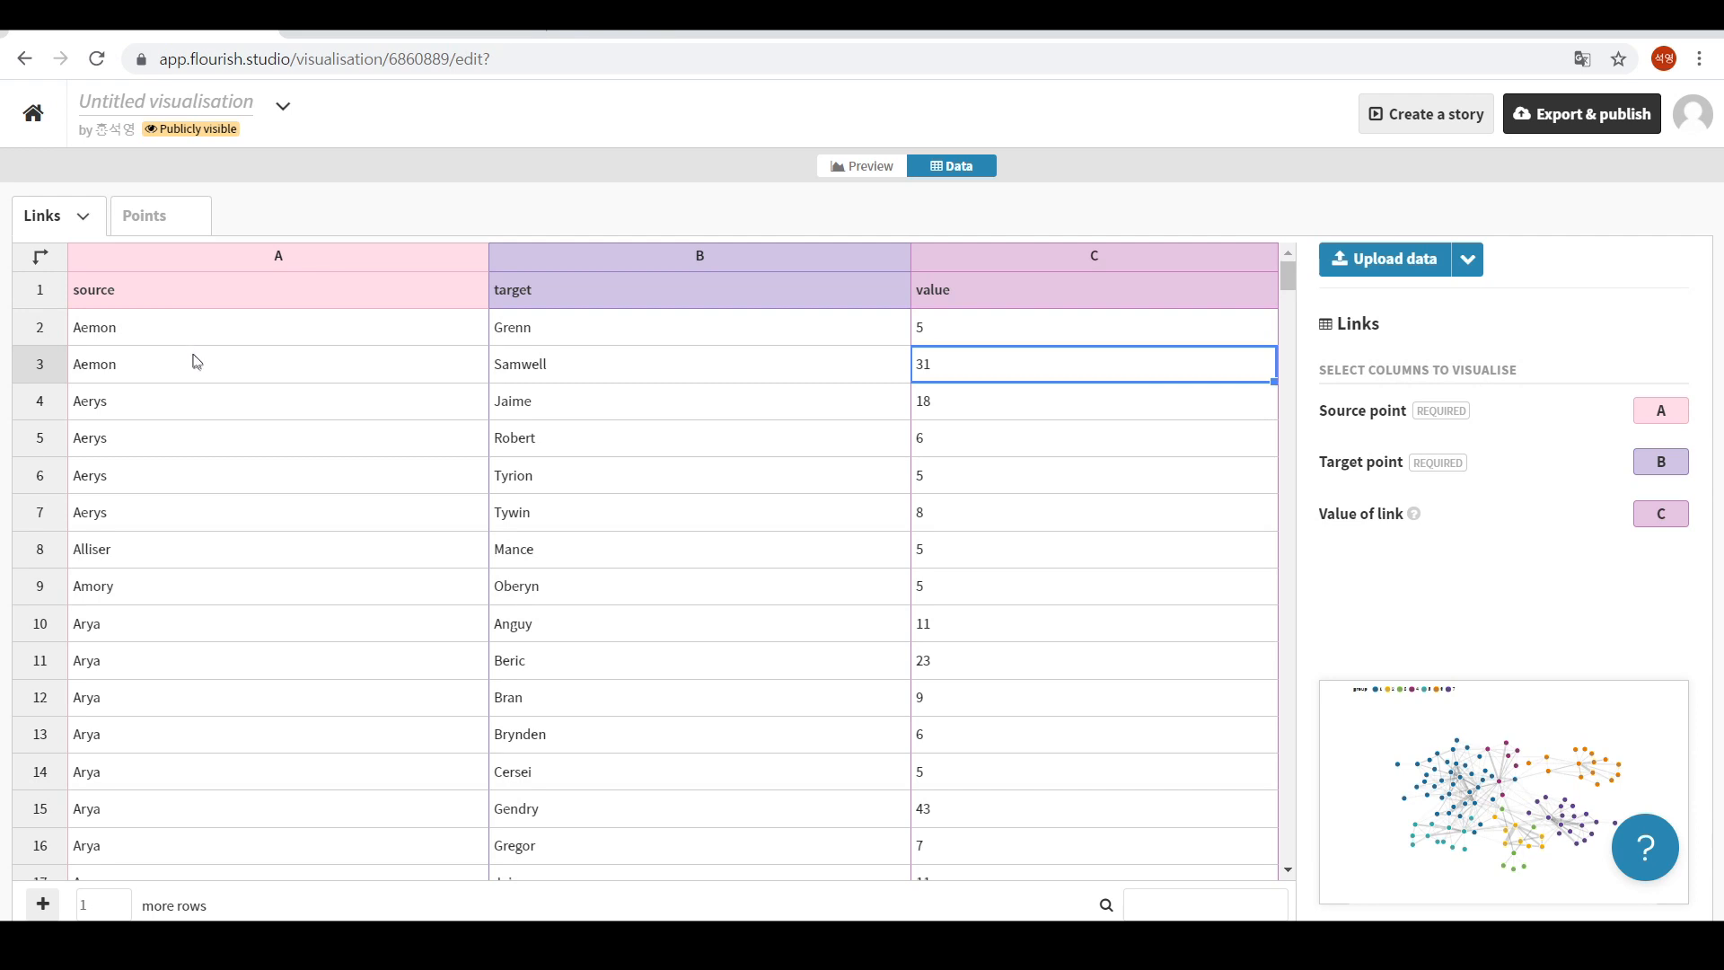
{"action": "scroll", "coordinate": [197, 364], "scroll_direction": "down", "scroll_amount": 10}
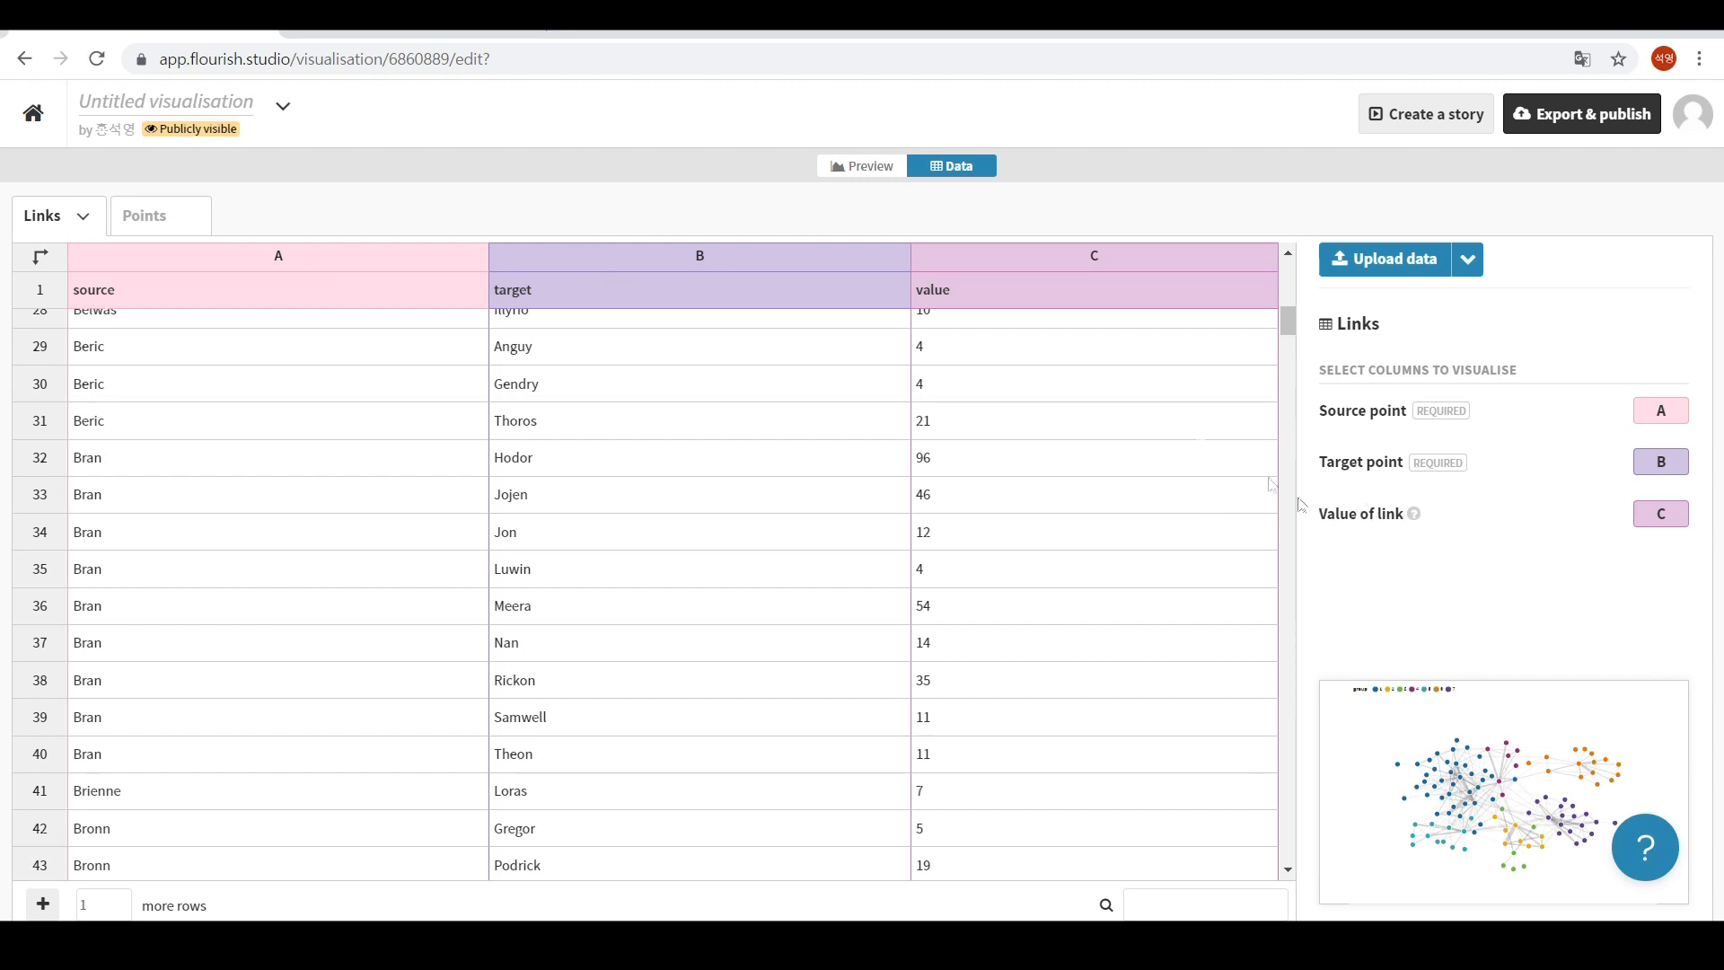
{"action": "left_click", "coordinate": [1038, 684]}
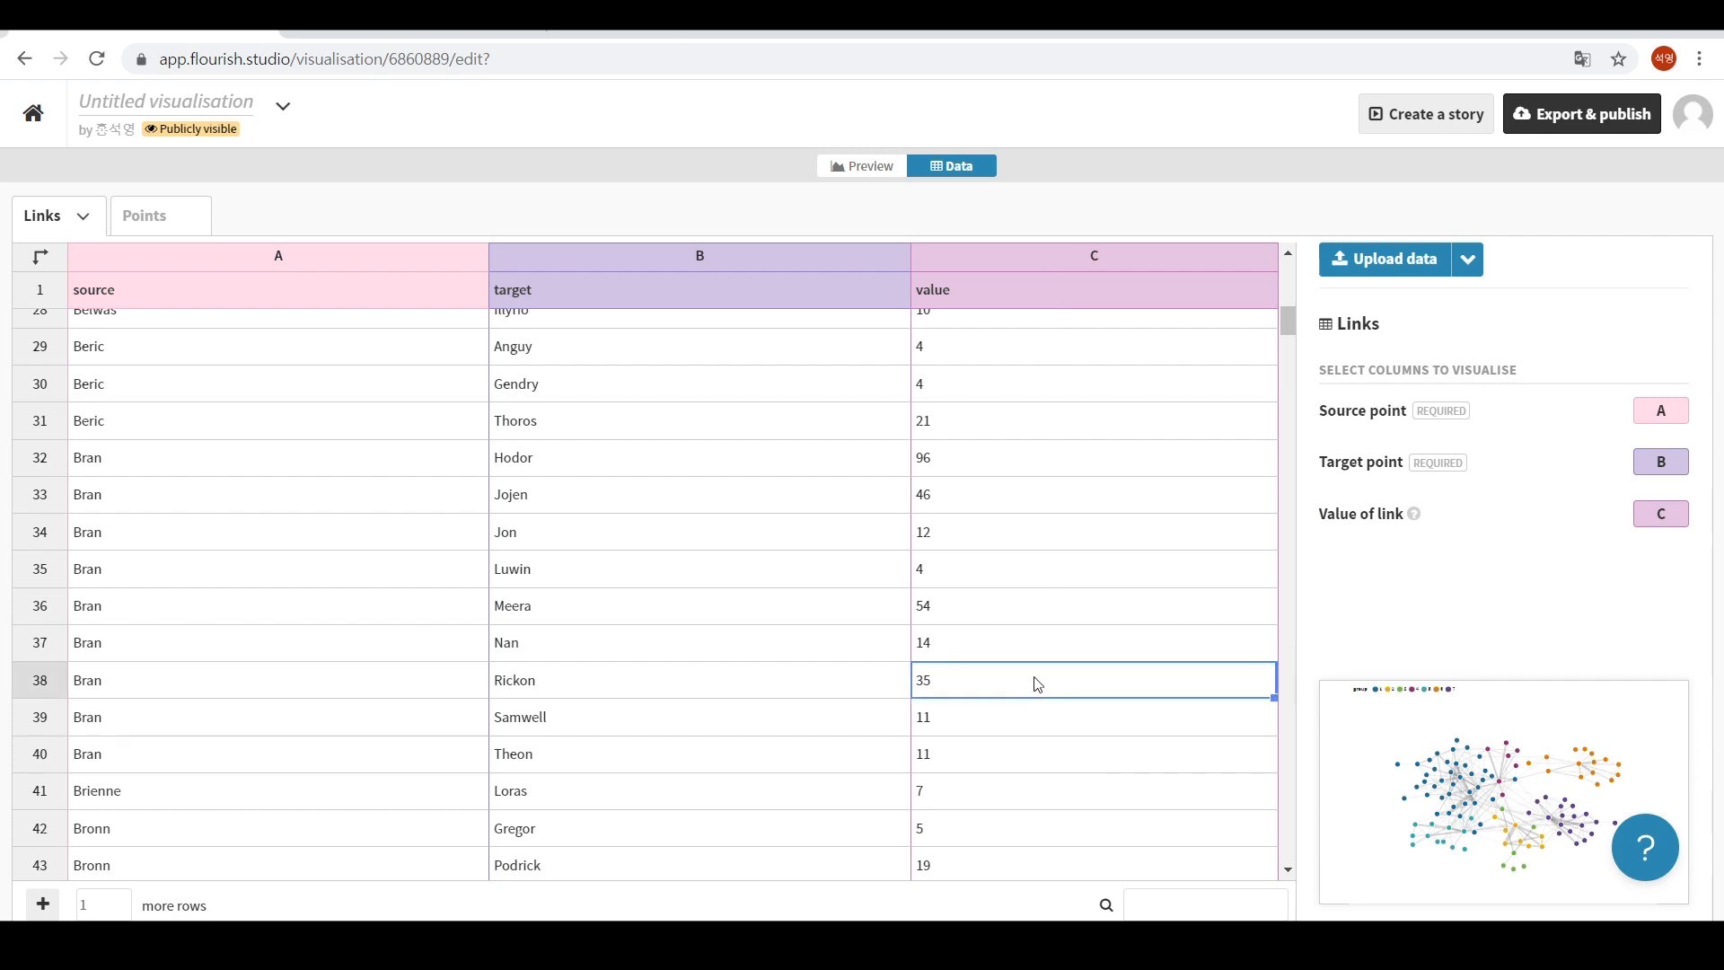
Sort the Points sheet by the id column from A to Z.
{"action": "left_click", "coordinate": [178, 234]}
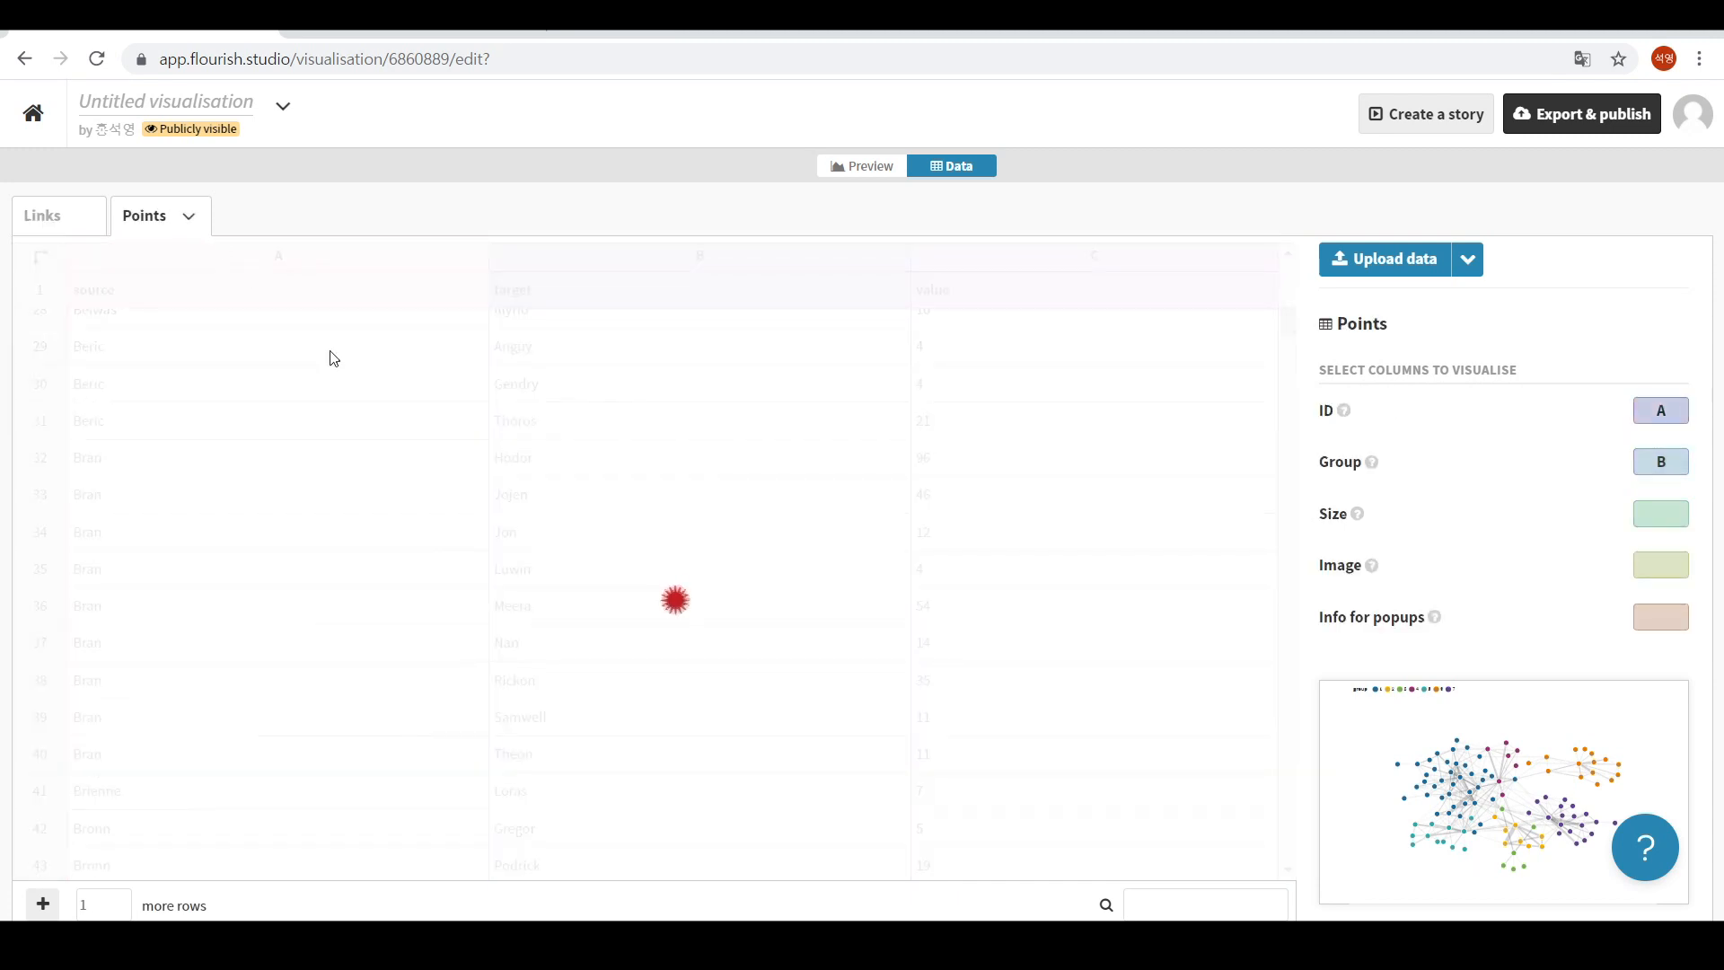
{"action": "scroll", "coordinate": [314, 336], "scroll_direction": "up", "scroll_amount": 10}
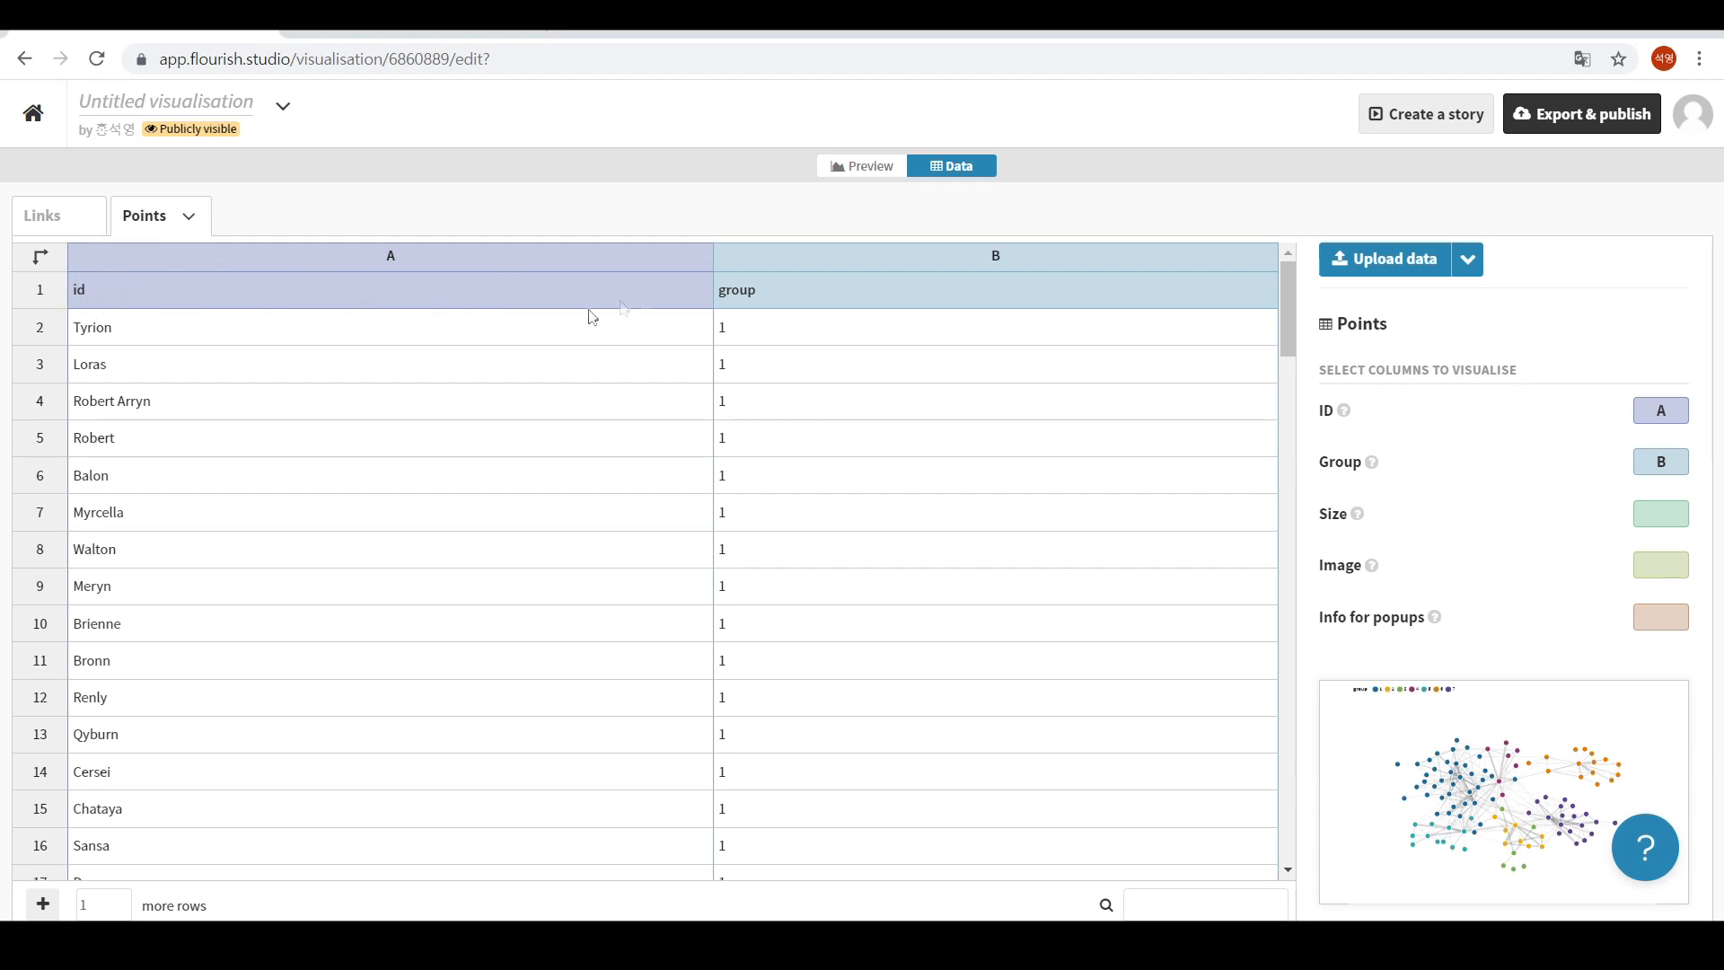
{"action": "left_click", "coordinate": [701, 262]}
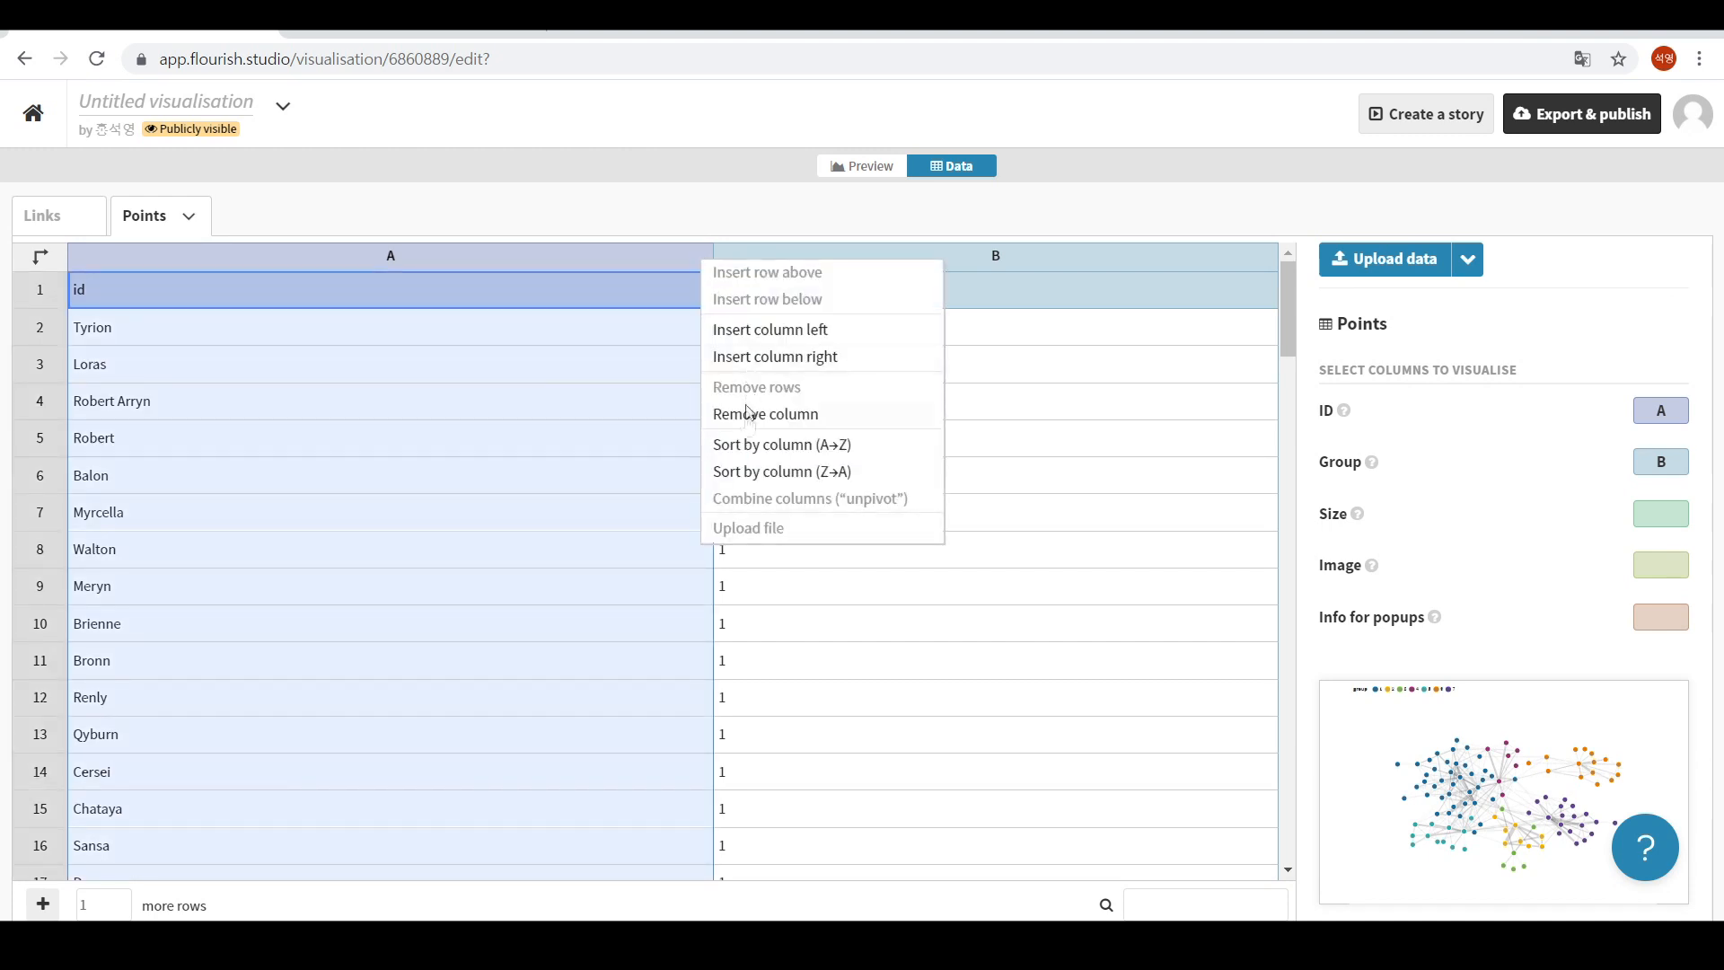
{"action": "left_click", "coordinate": [752, 456]}
{"action": "left_click", "coordinate": [701, 262]}
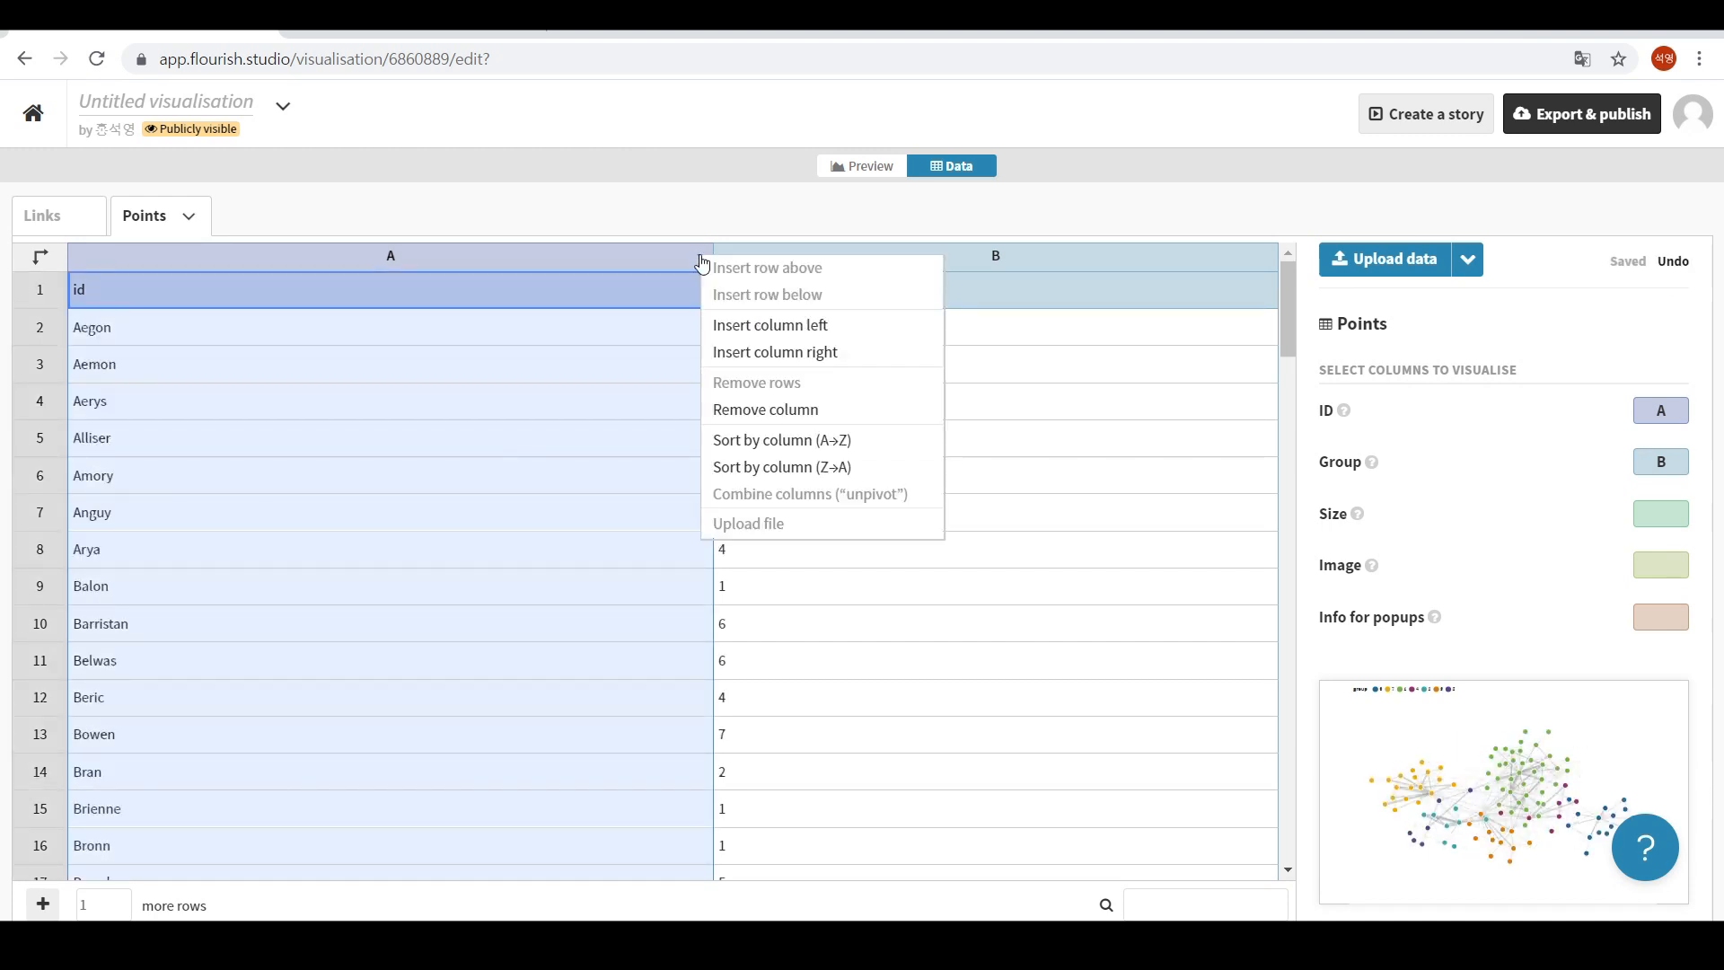
{"action": "left_click", "coordinate": [438, 375]}
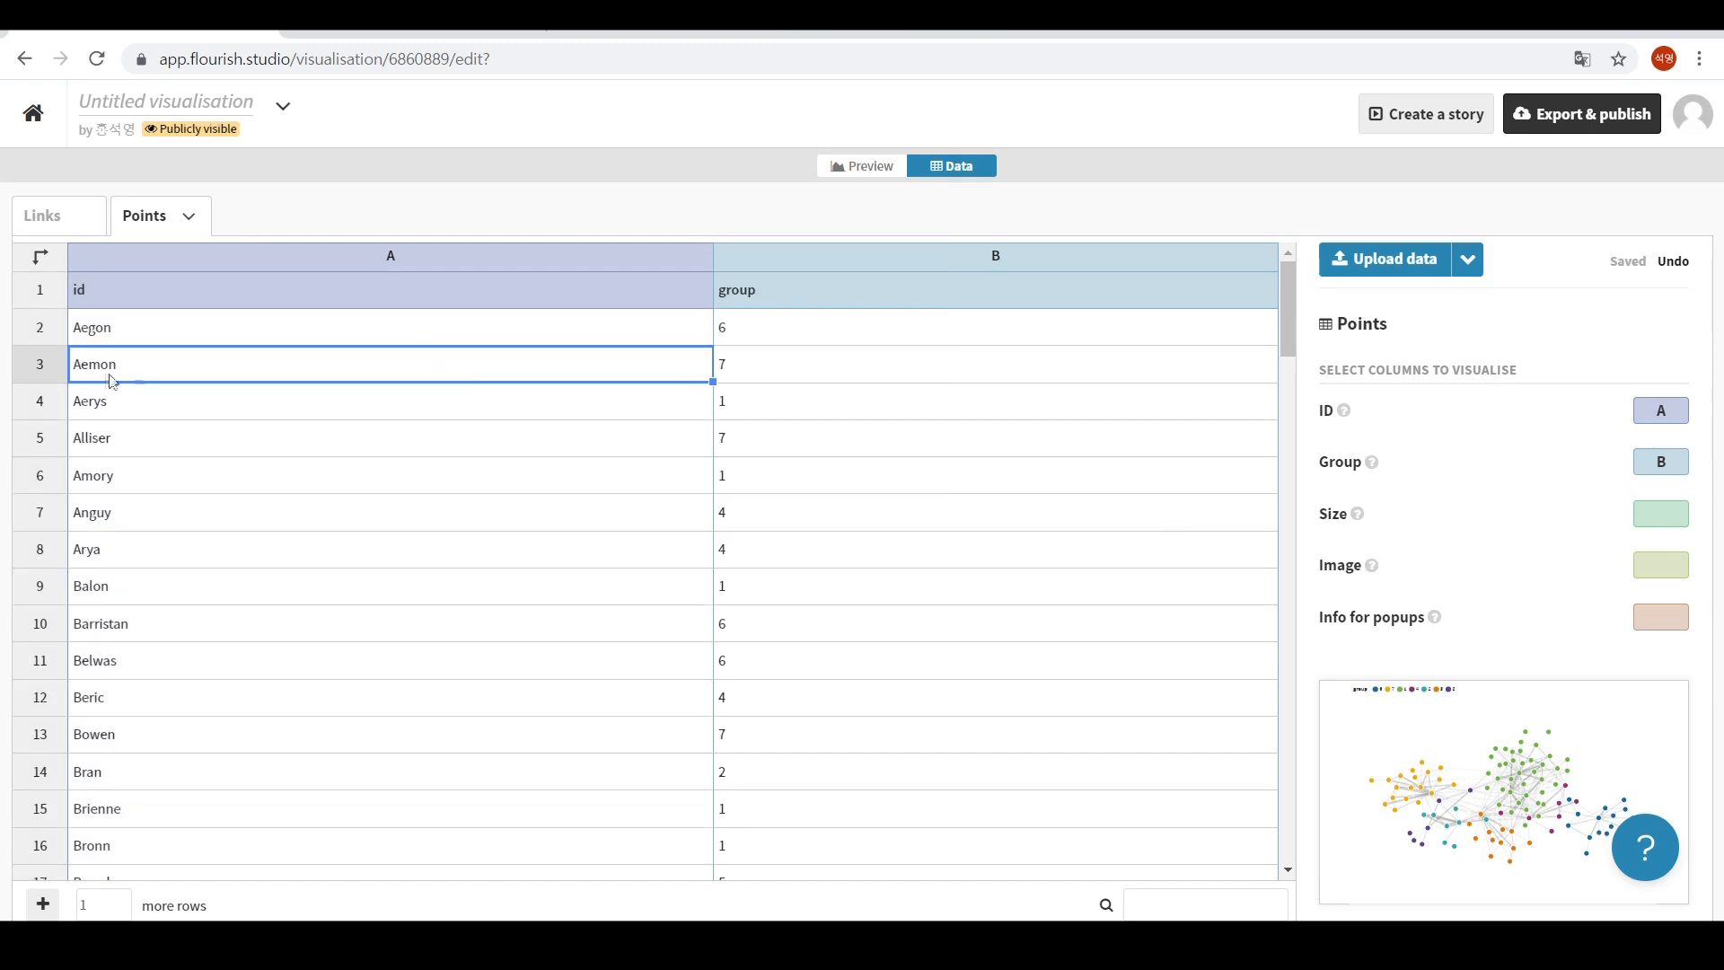
Examine the group of the point in row 3 and the ID and Group column bindings of the Points sheet.
{"action": "left_click", "coordinate": [750, 354]}
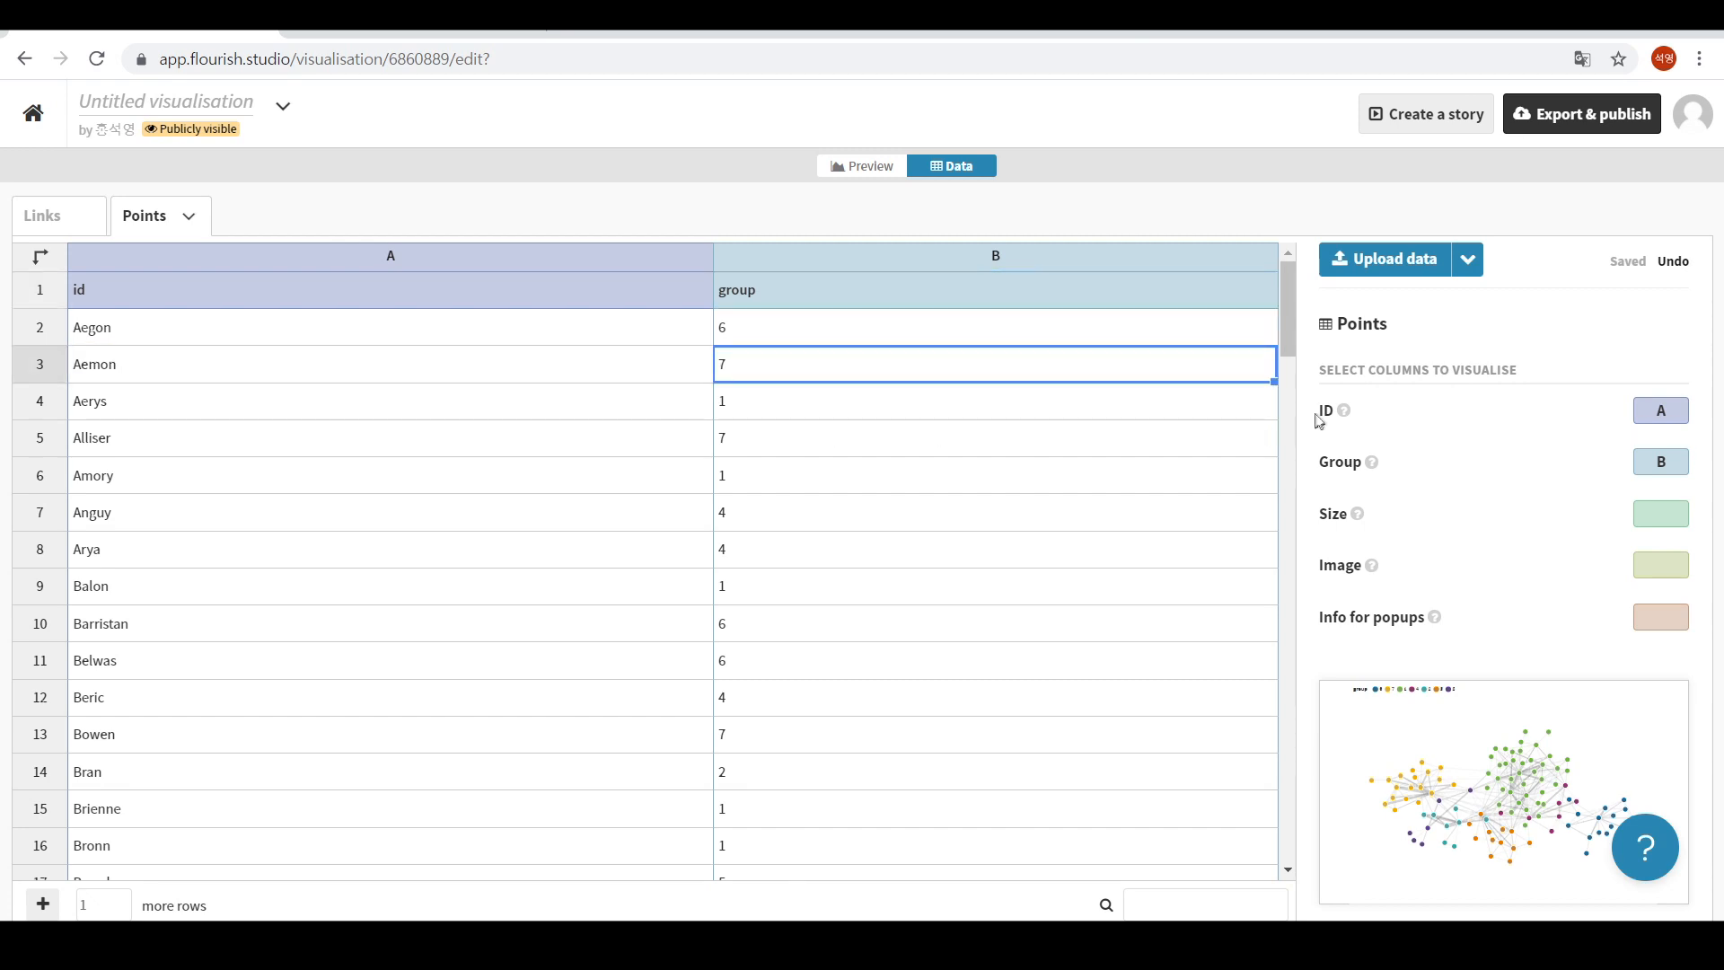
{"action": "left_click", "coordinate": [1650, 410]}
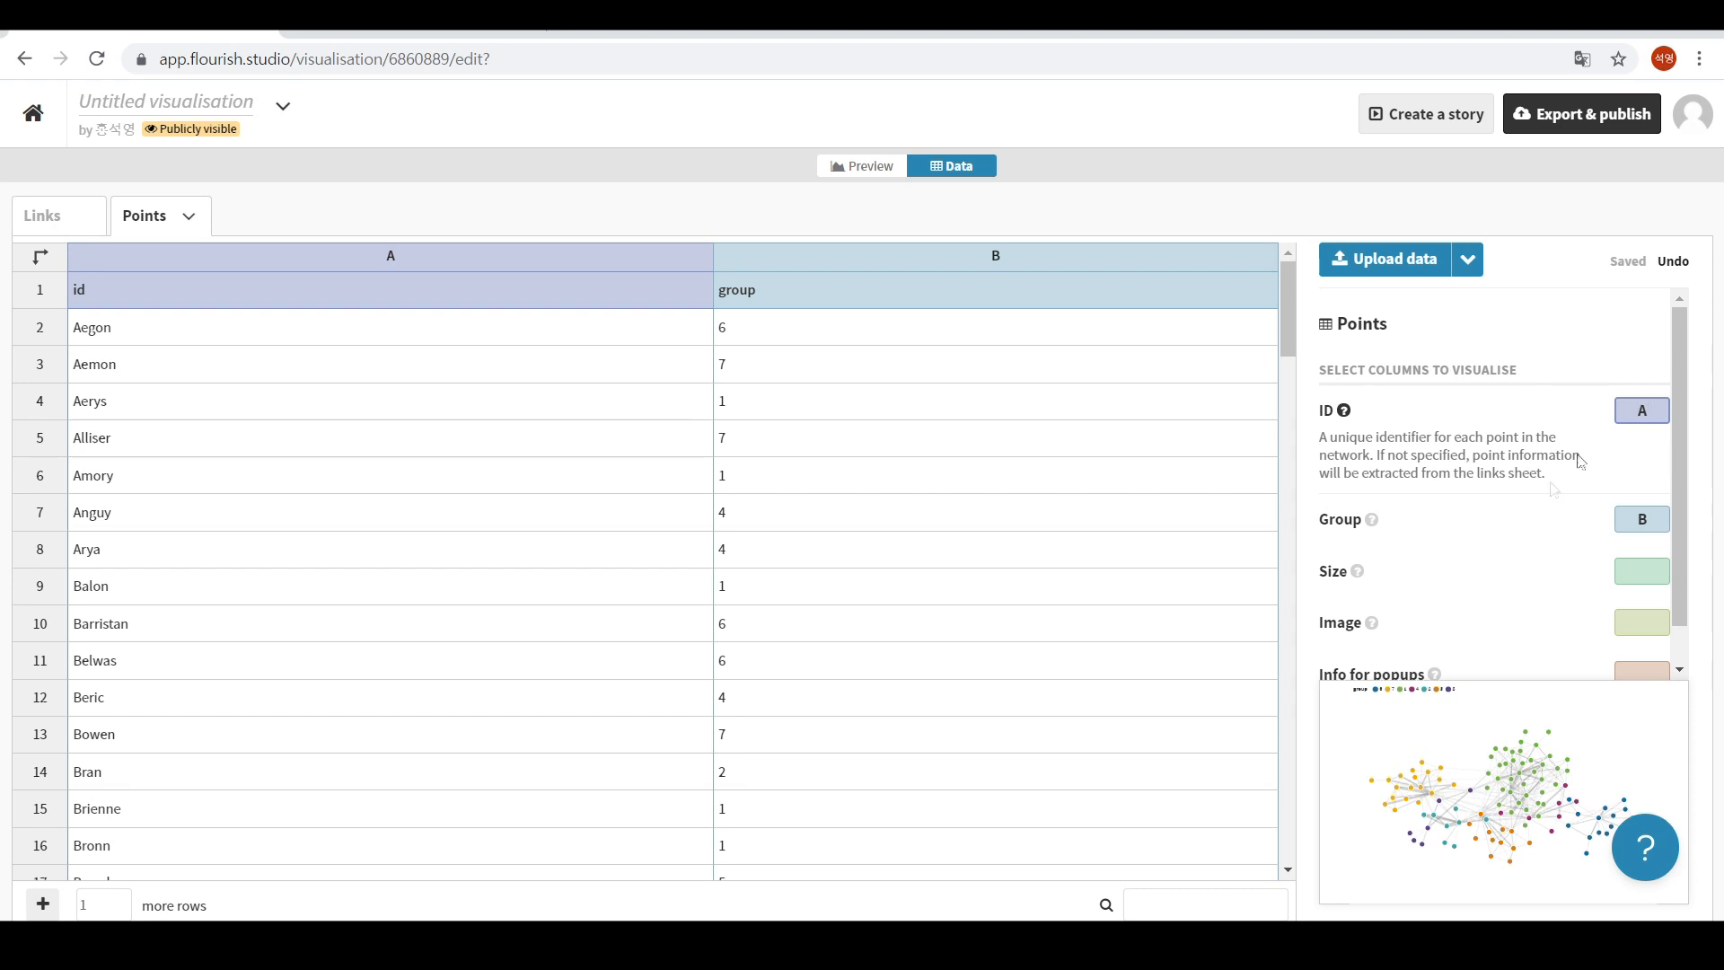
{"action": "left_click", "coordinate": [1627, 518]}
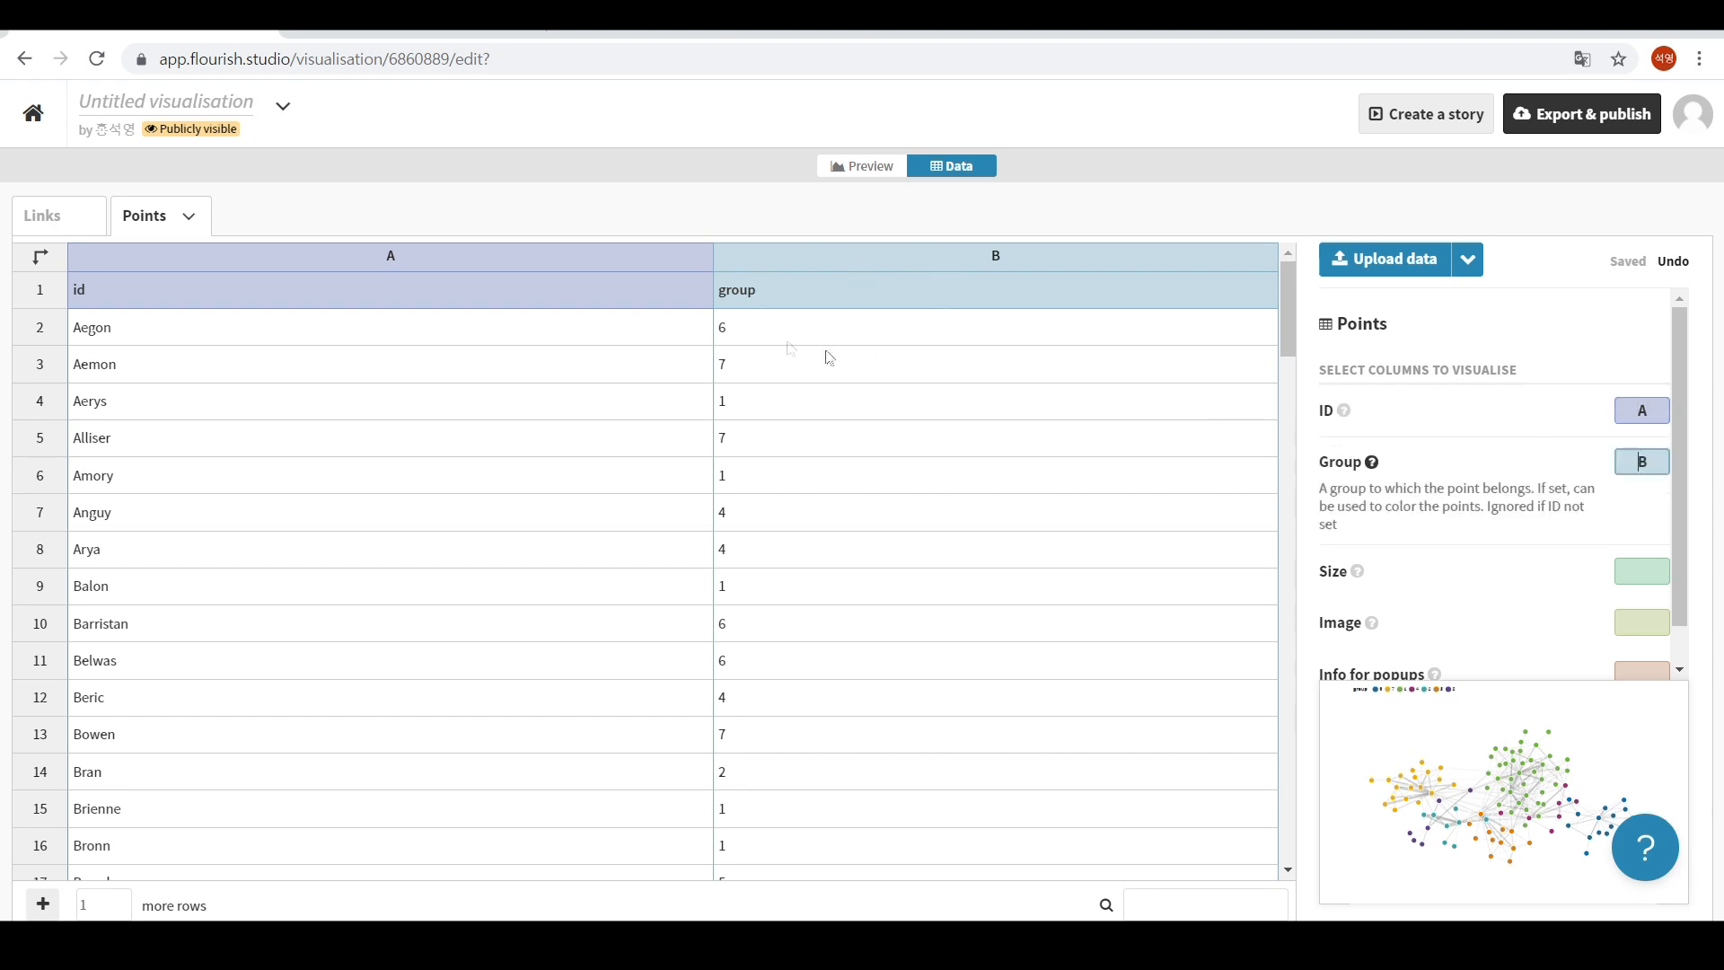
{"action": "left_click", "coordinate": [572, 375]}
{"action": "left_click", "coordinate": [757, 364]}
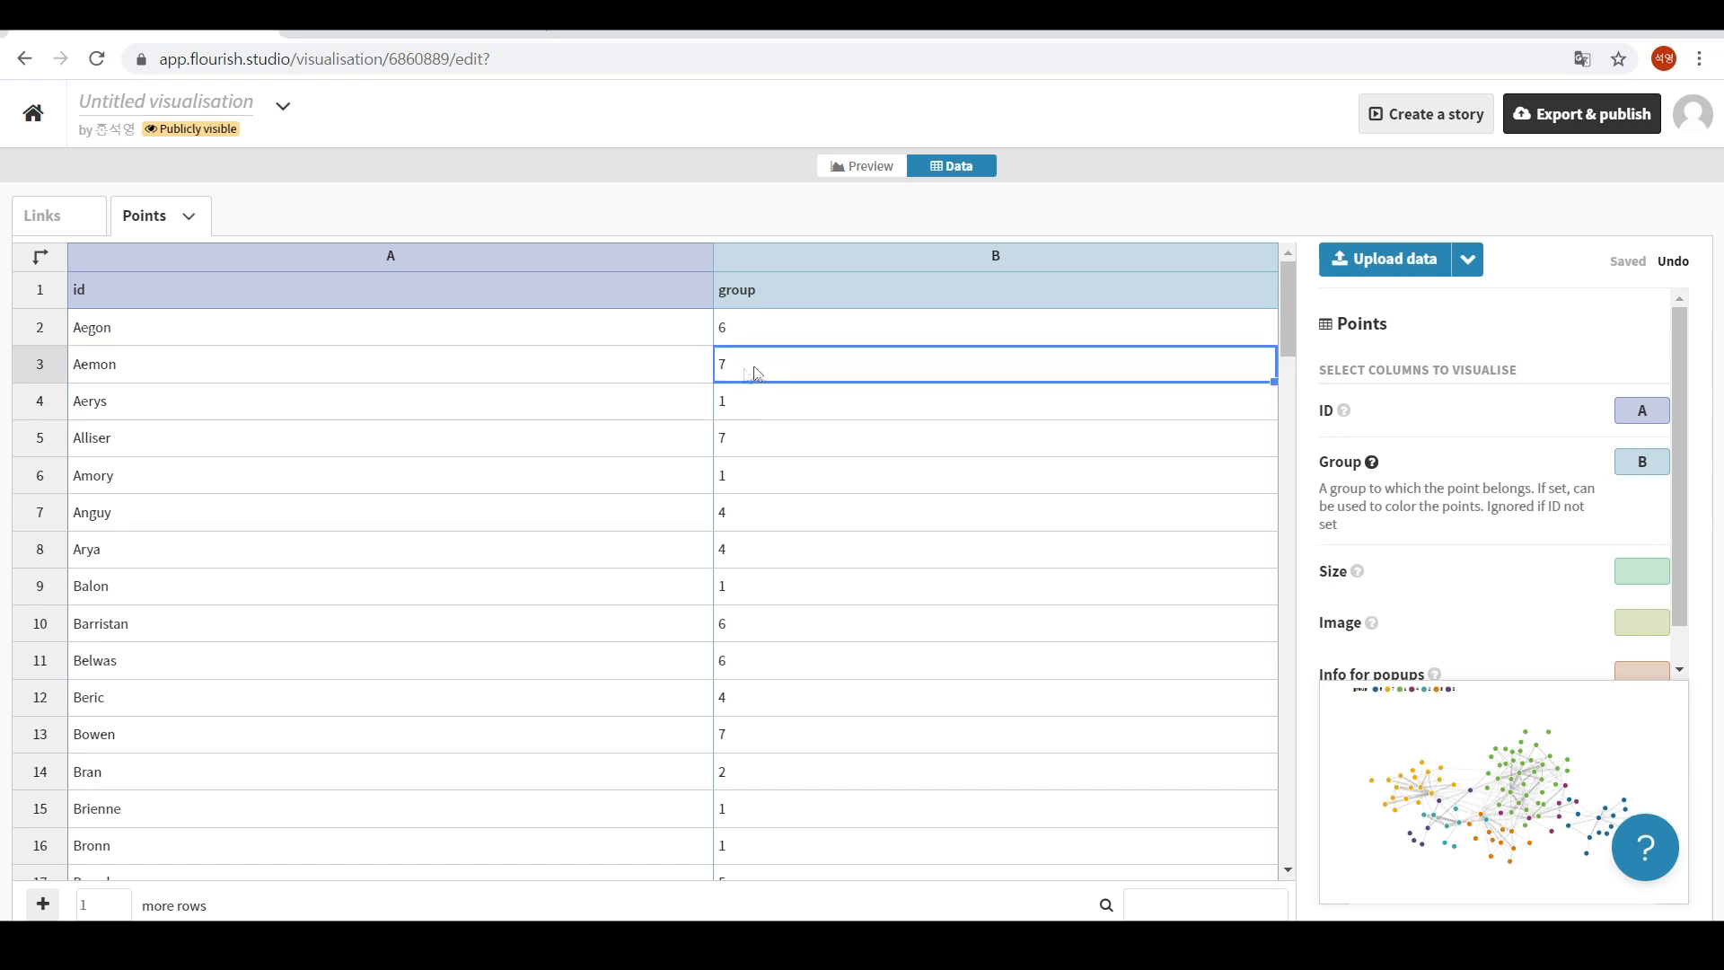
Examine the source and target cells of rows 2 and 3 in the Links sheet.
{"action": "left_click", "coordinate": [63, 230]}
{"action": "left_click", "coordinate": [237, 336]}
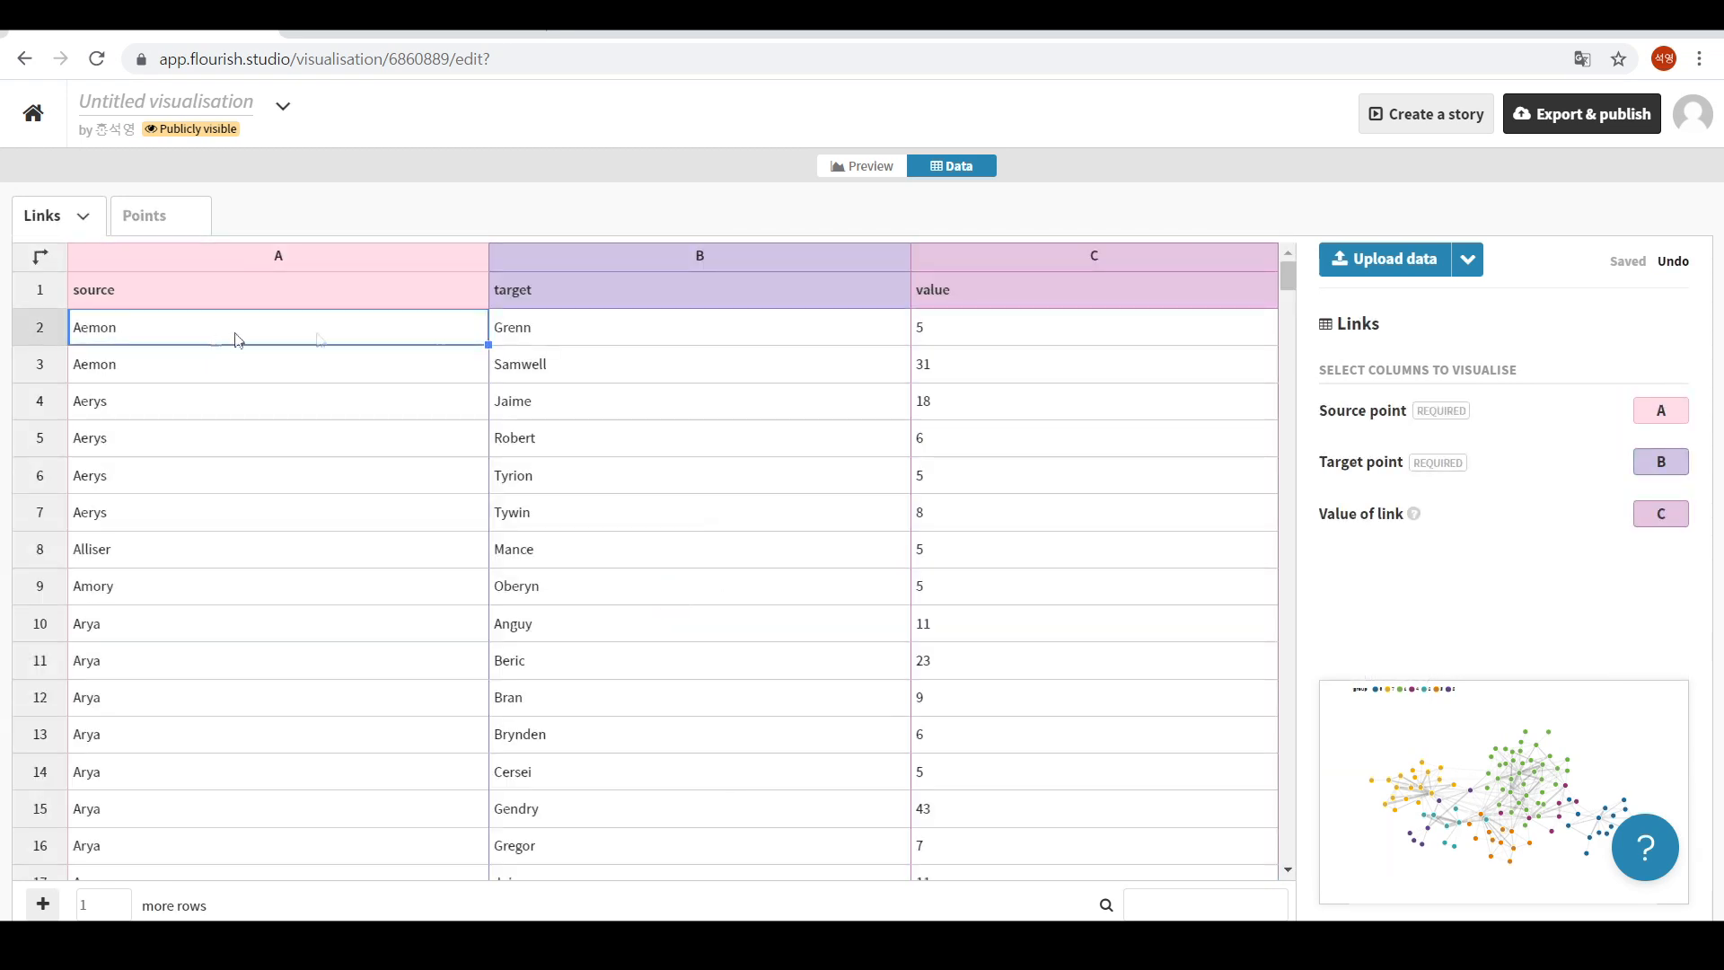
{"action": "left_click", "coordinate": [525, 326]}
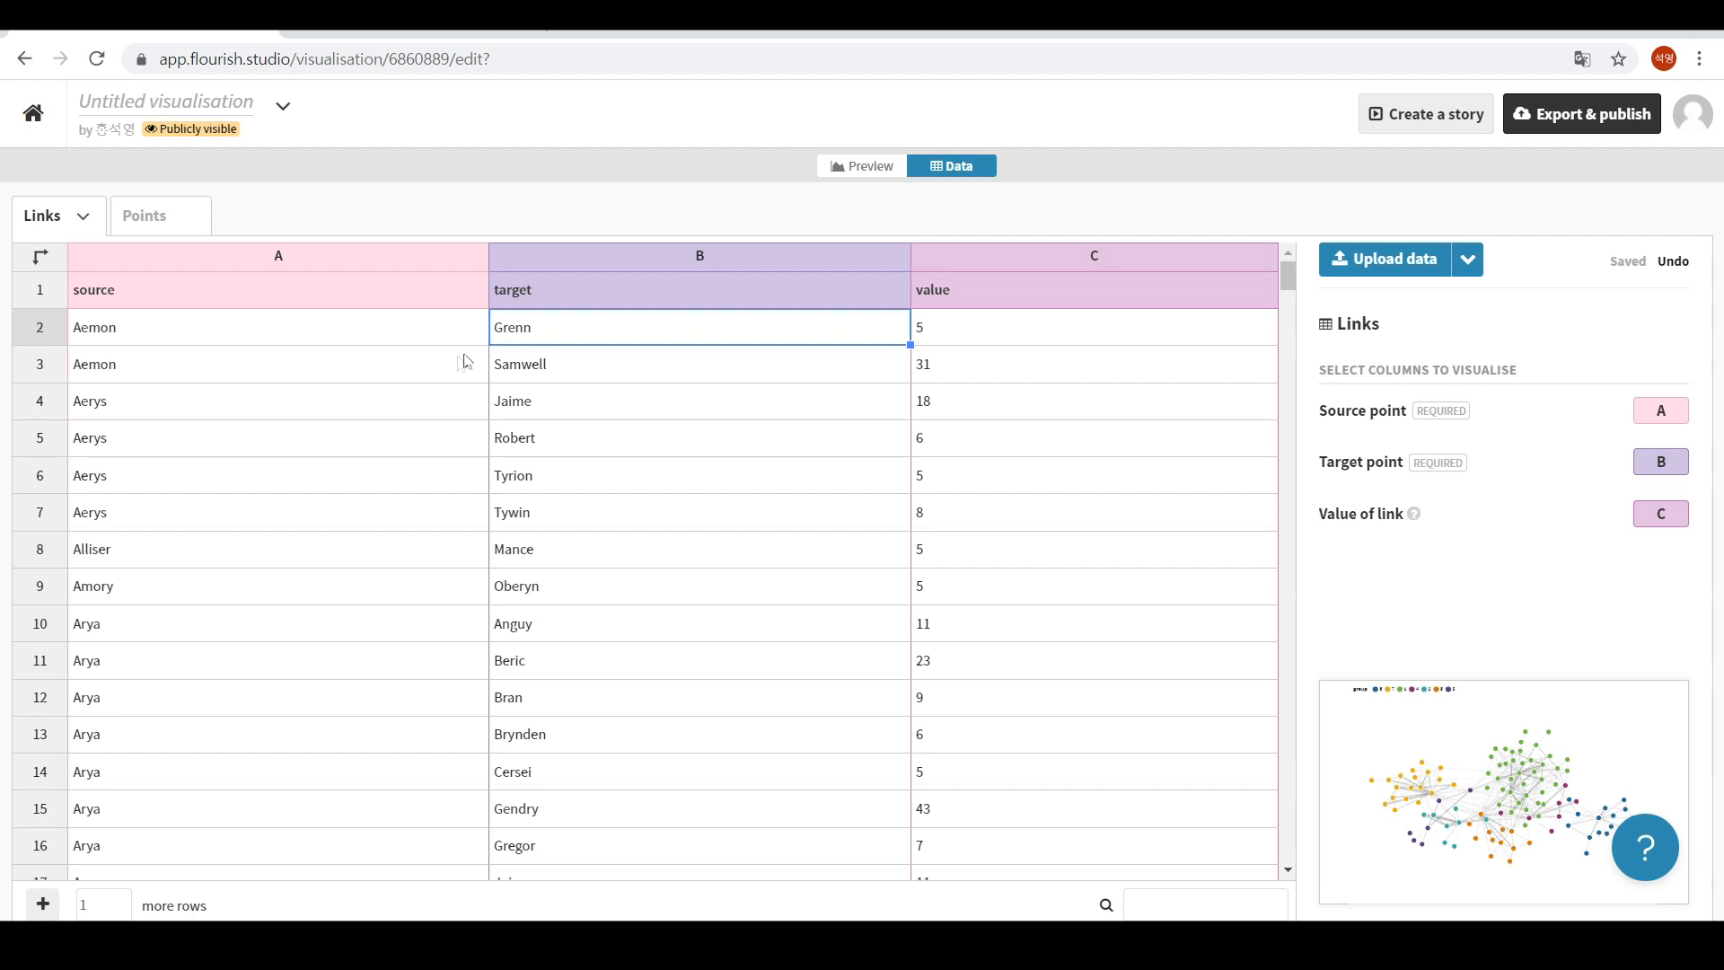
{"action": "left_click", "coordinate": [451, 369]}
{"action": "left_click", "coordinate": [549, 366]}
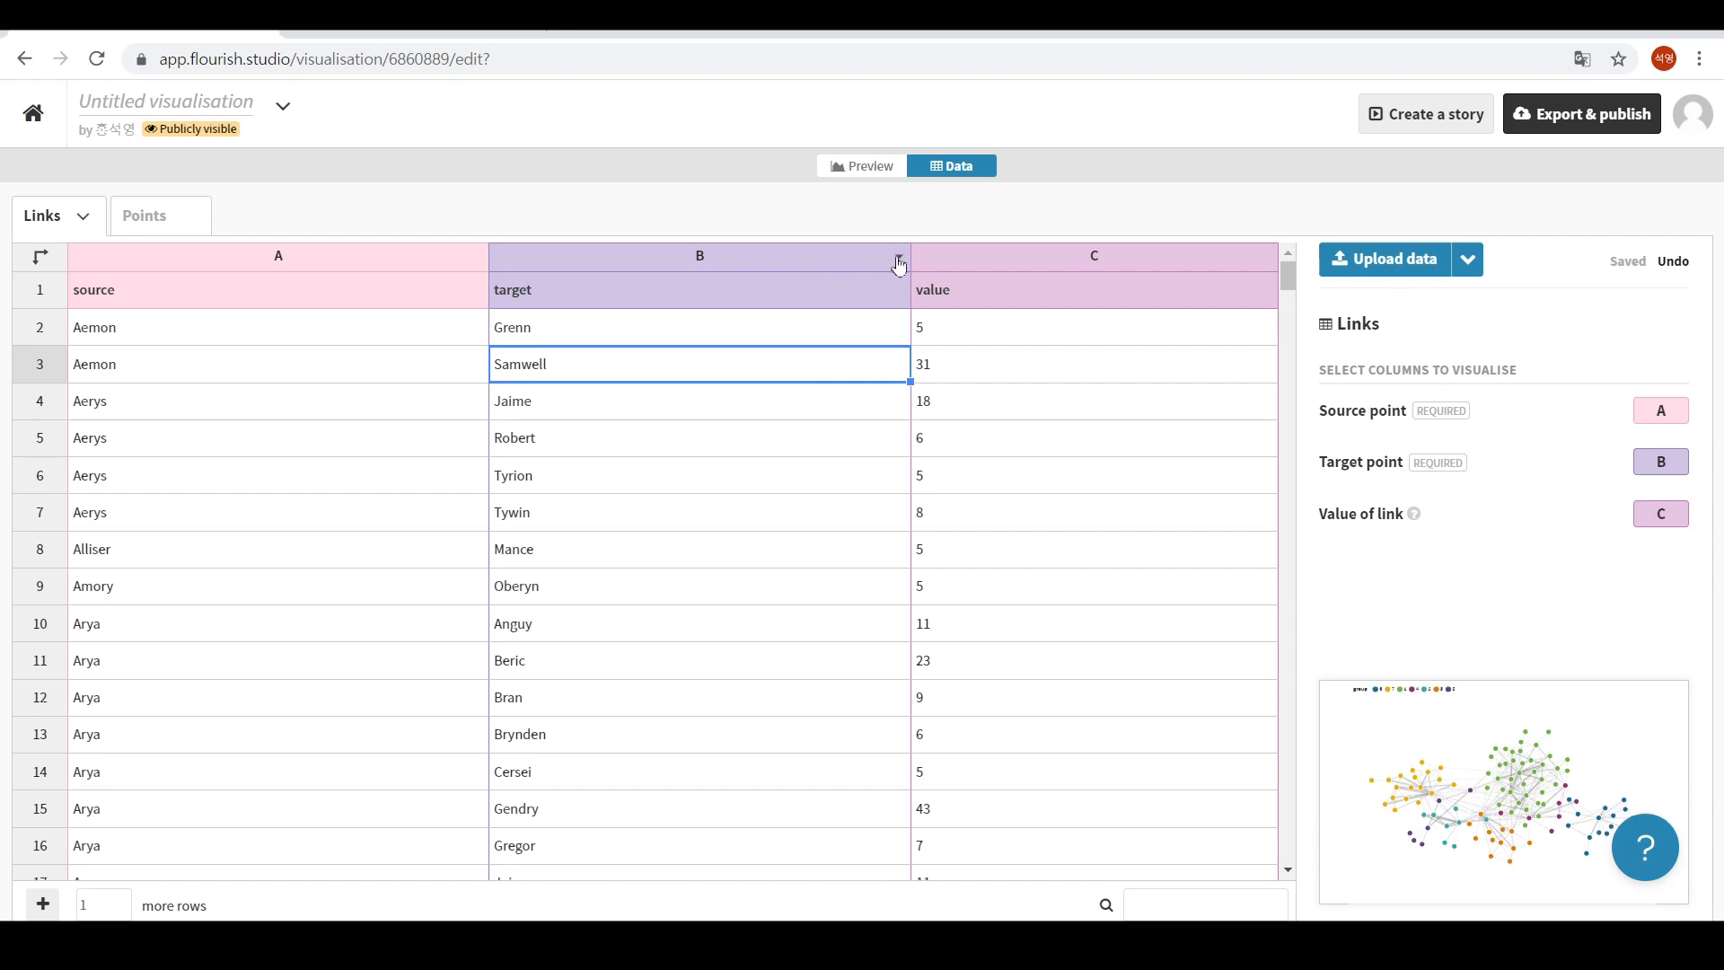
{"action": "left_click_drag", "start_coordinate": [148, 337], "coordinate": [144, 370]}
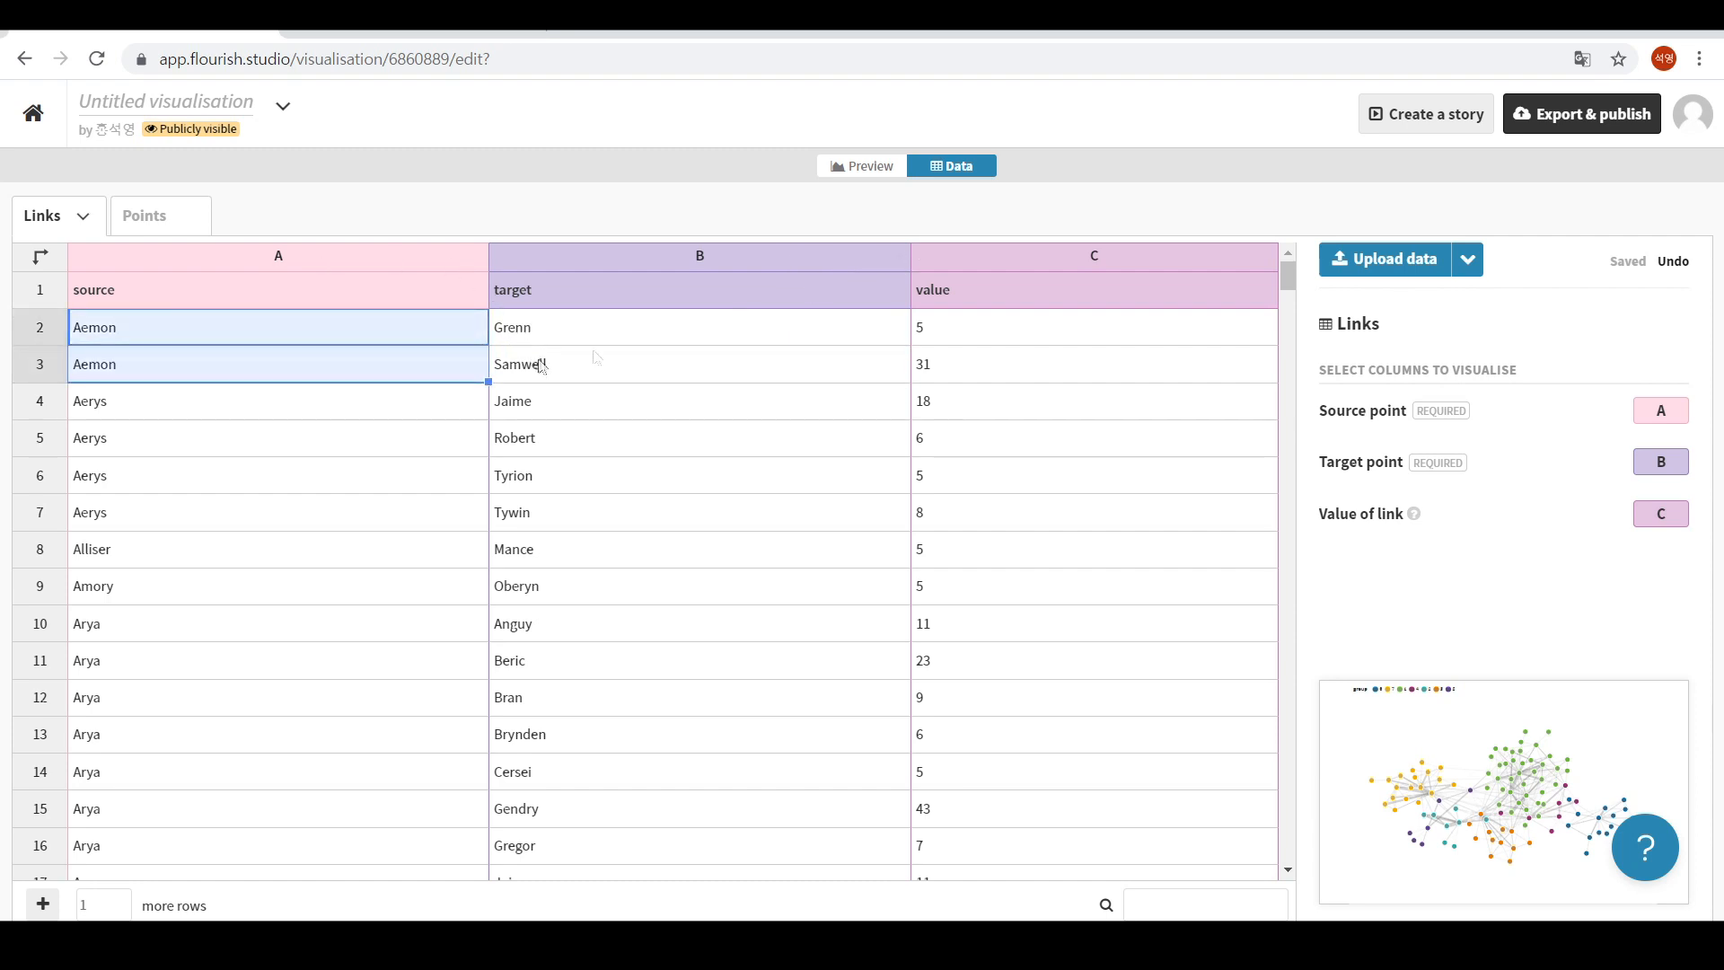
Sort the Links sheet by the target column from A to Z and select the target cells in rows 3 to 5.
{"action": "left_click", "coordinate": [900, 259]}
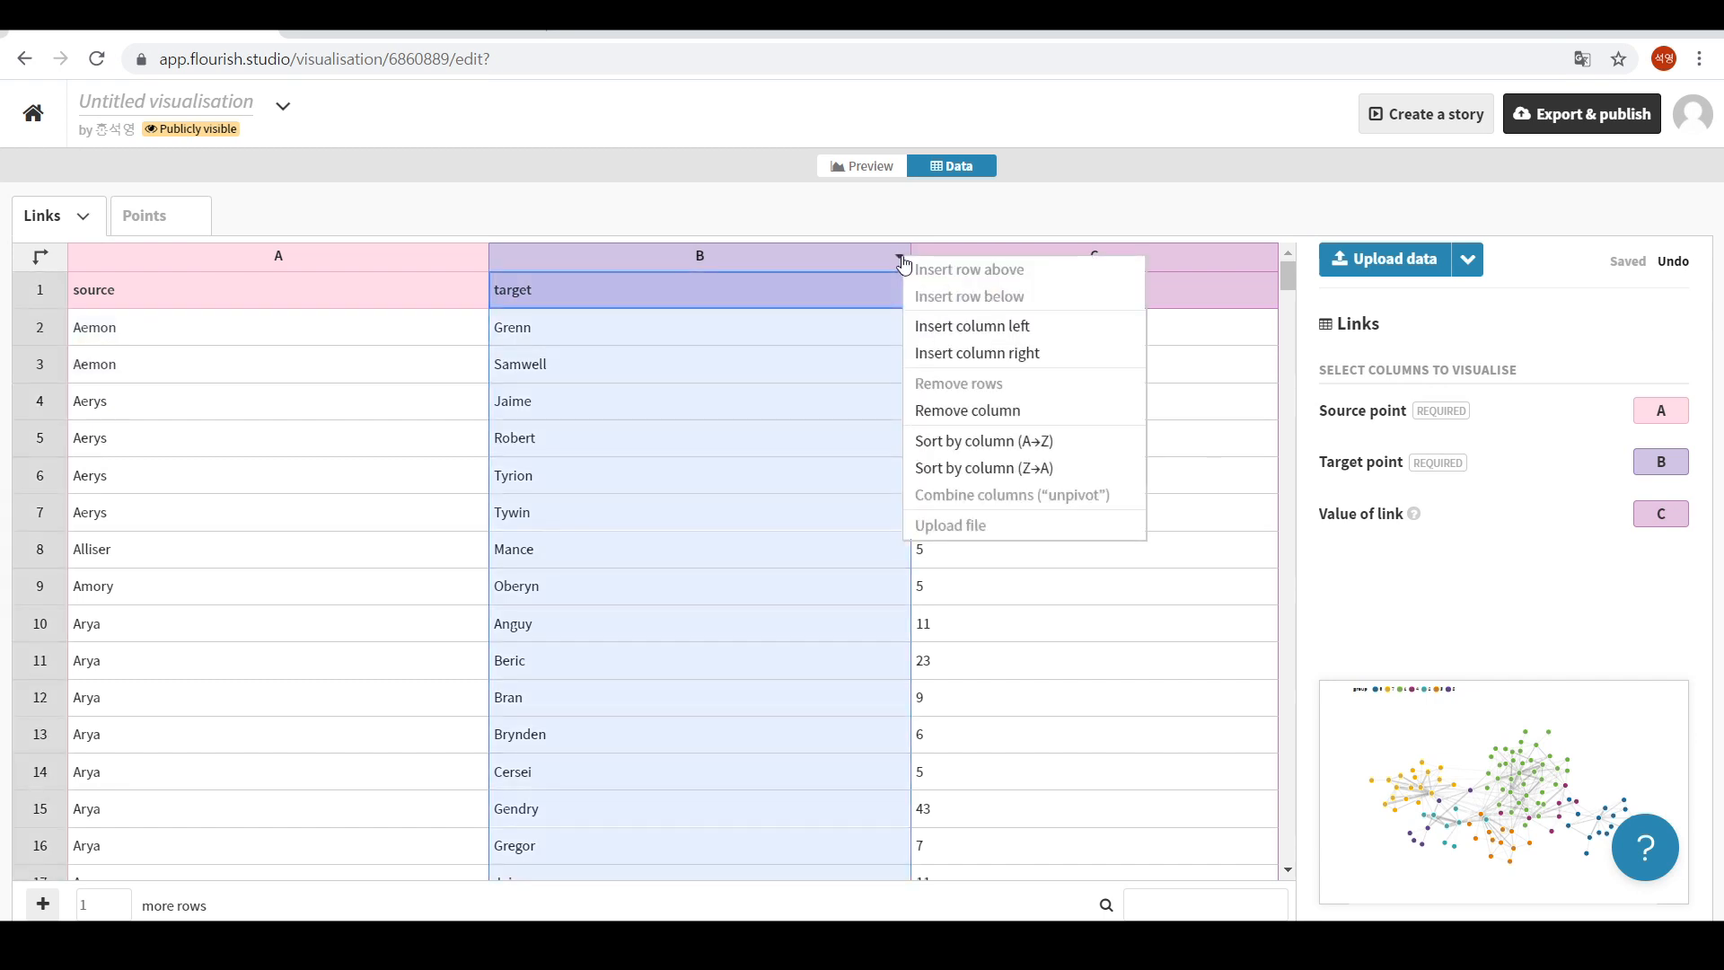
{"action": "left_click", "coordinate": [950, 447]}
{"action": "left_click_drag", "start_coordinate": [544, 377], "coordinate": [531, 444]}
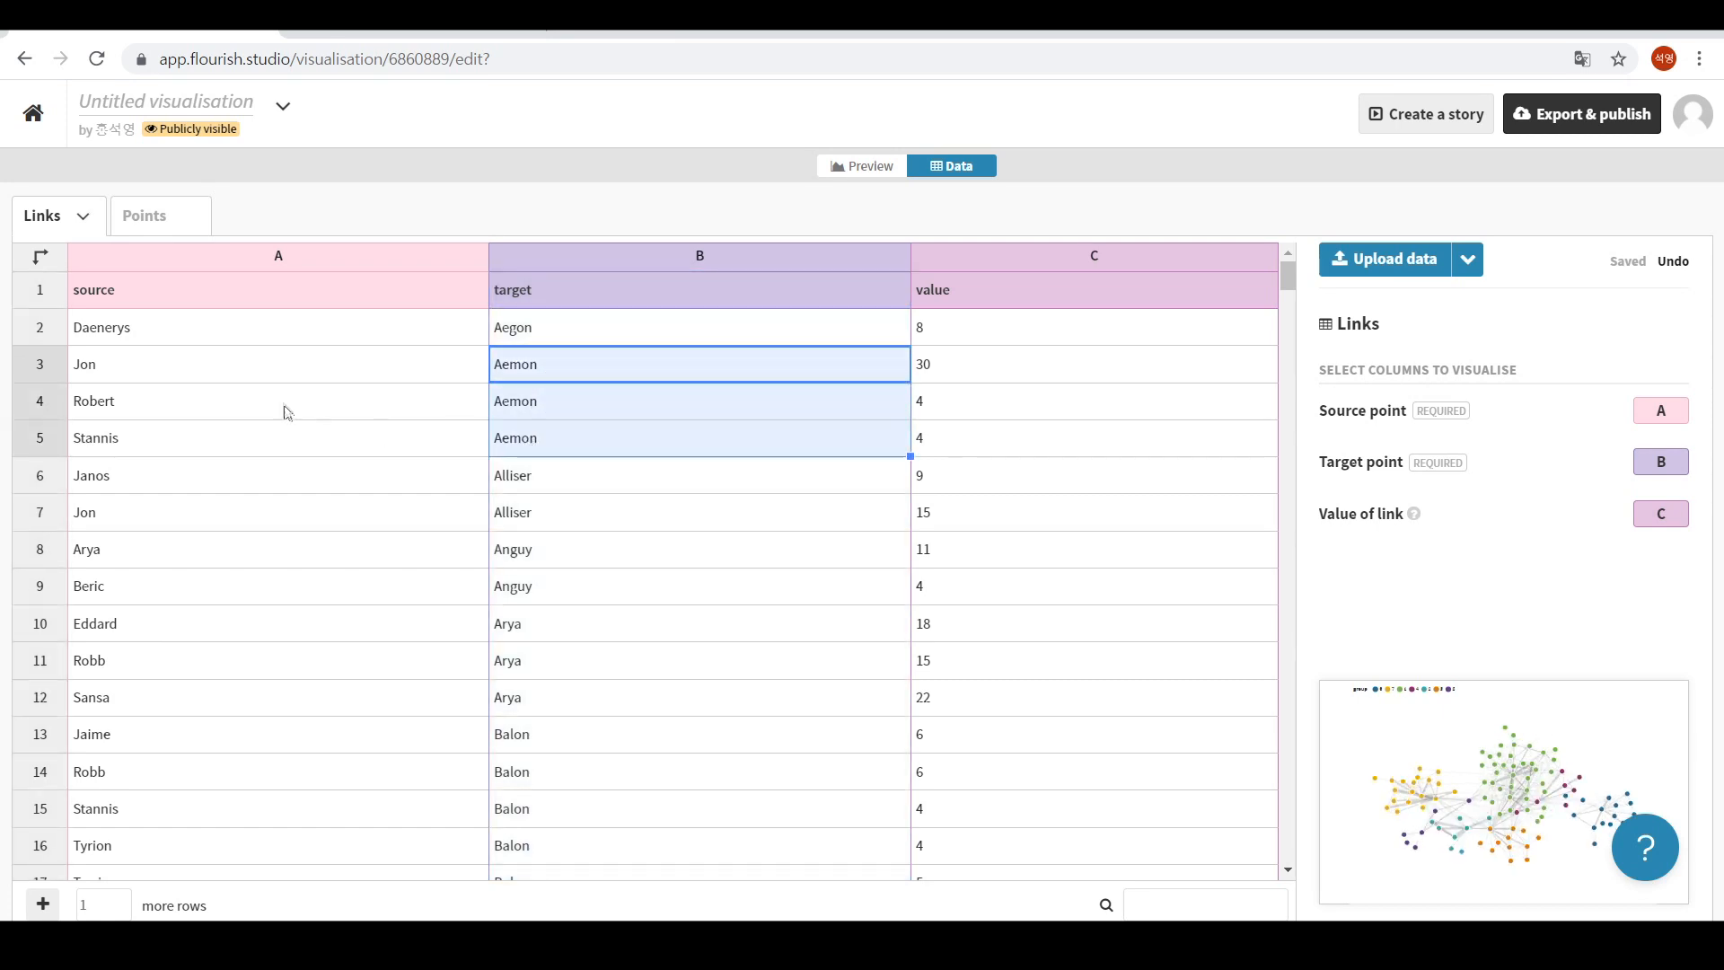
Examine the source, target and value of row 3, plus the target cells of rows 3 to 5.
{"action": "left_click", "coordinate": [292, 381]}
{"action": "left_click", "coordinate": [772, 379]}
{"action": "left_click", "coordinate": [927, 375]}
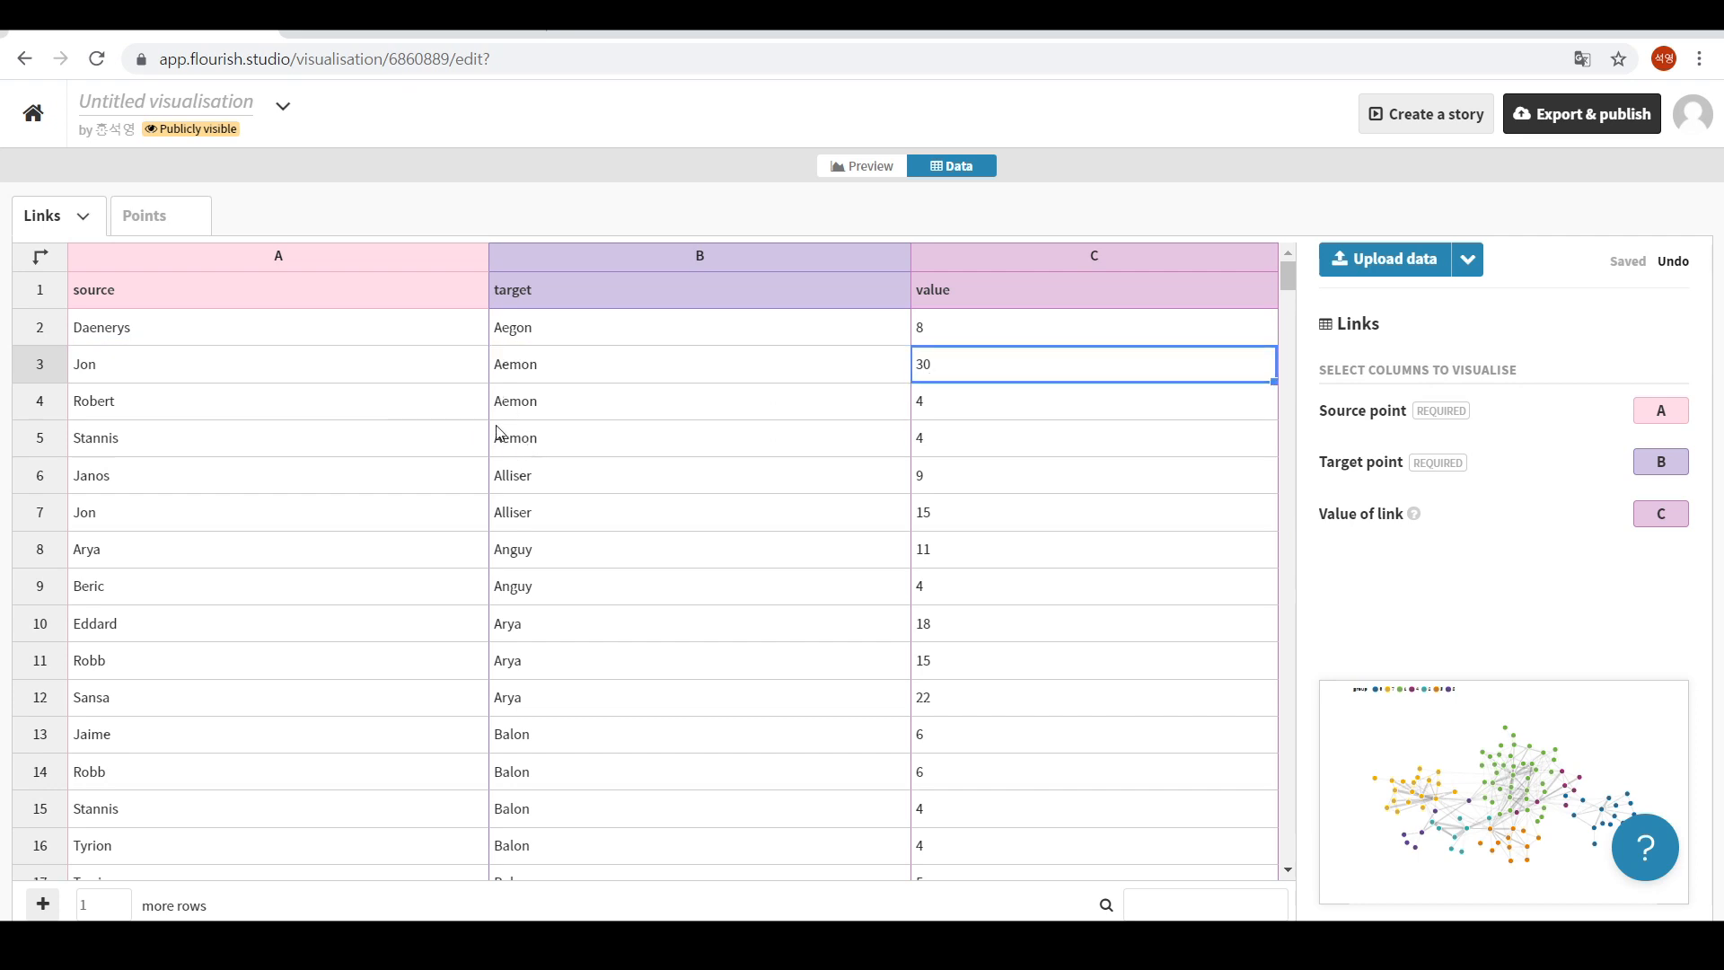
{"action": "left_click_drag", "start_coordinate": [528, 448], "coordinate": [510, 381]}
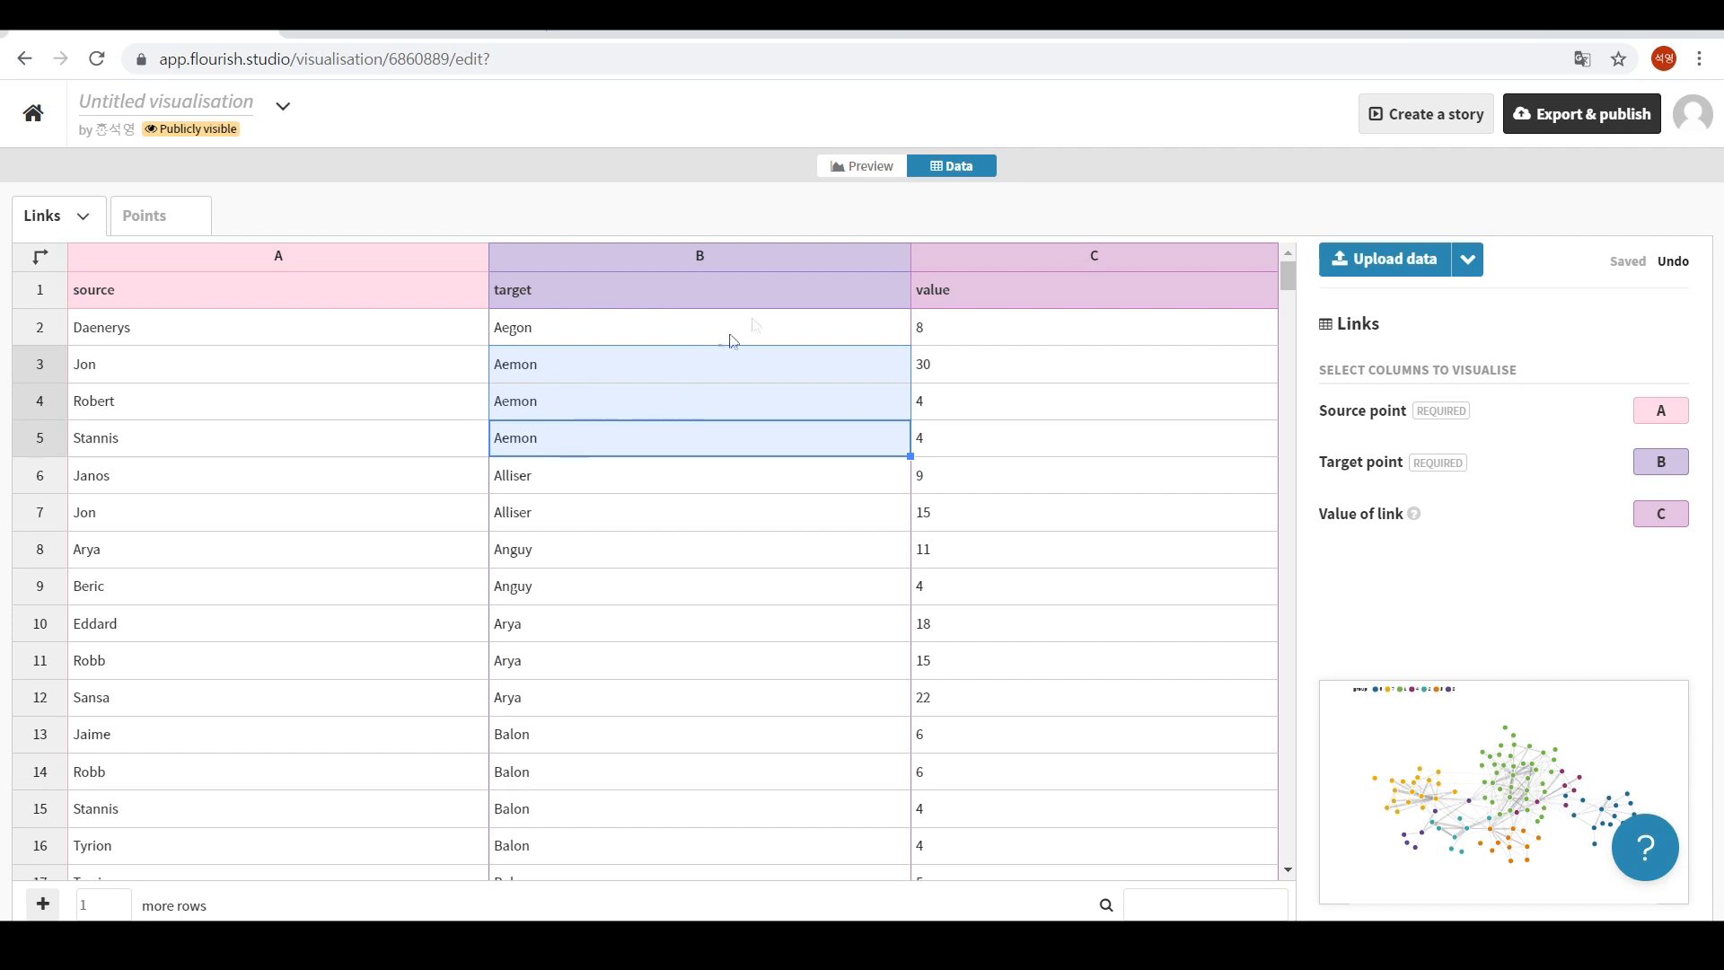
Preview the network graph and hide group 7 through its legend entry.
{"action": "left_click", "coordinate": [849, 168]}
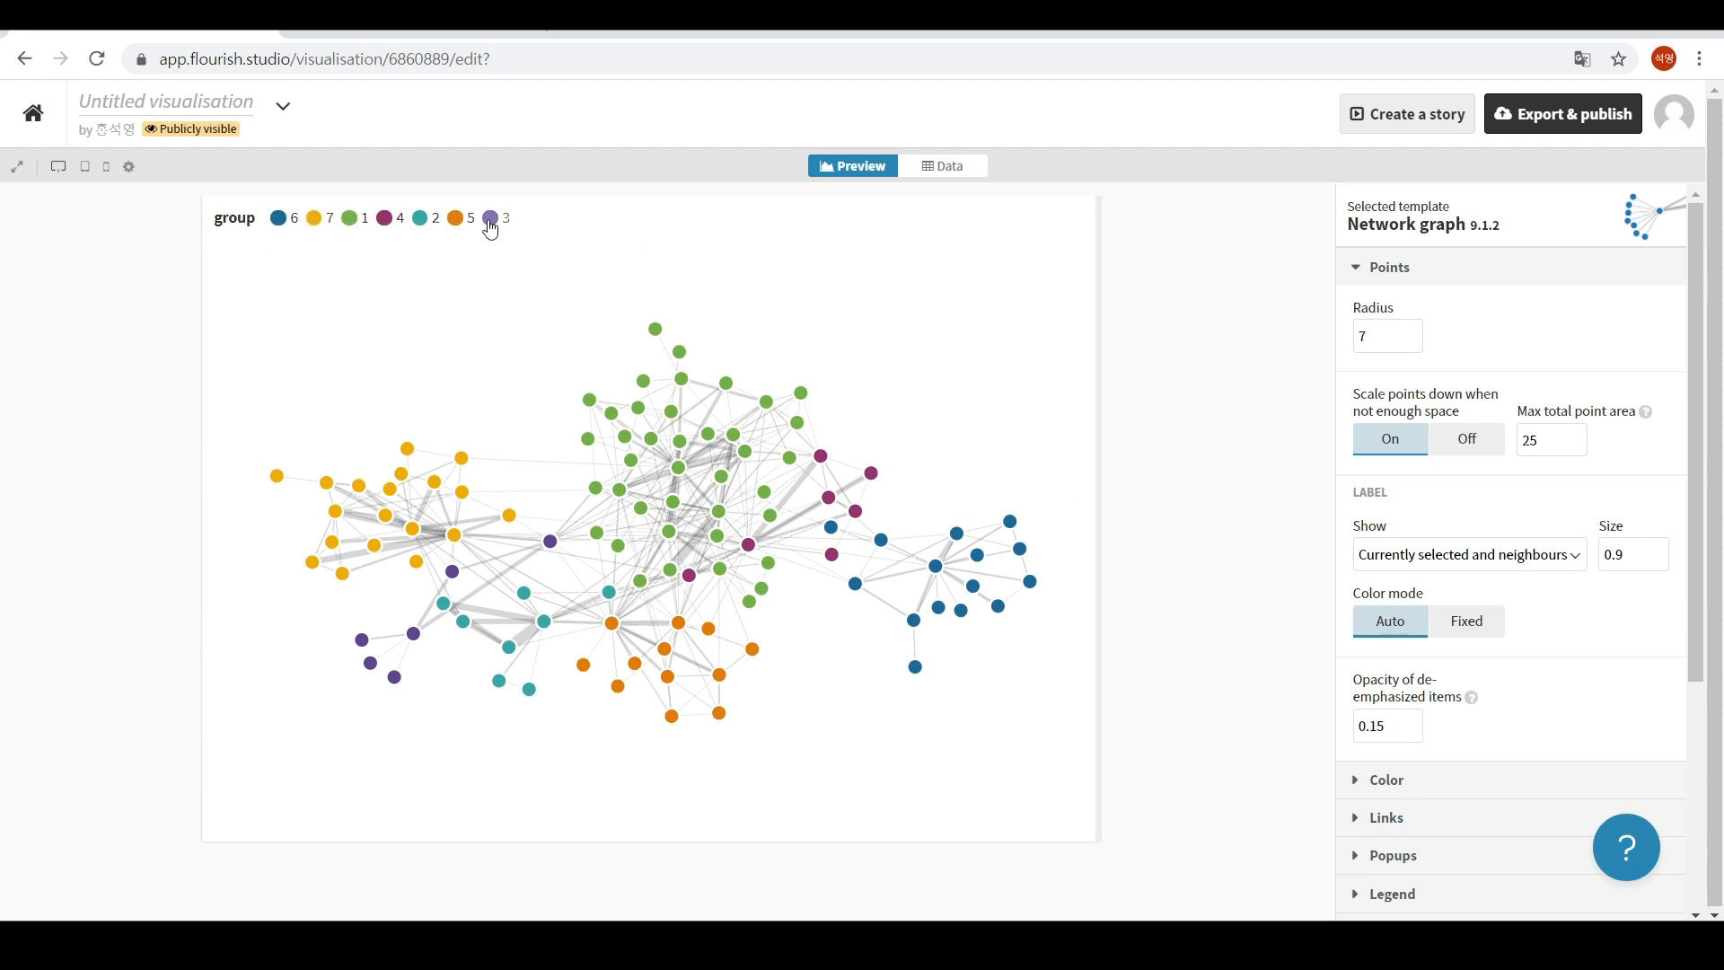
{"action": "left_click", "coordinate": [315, 219]}
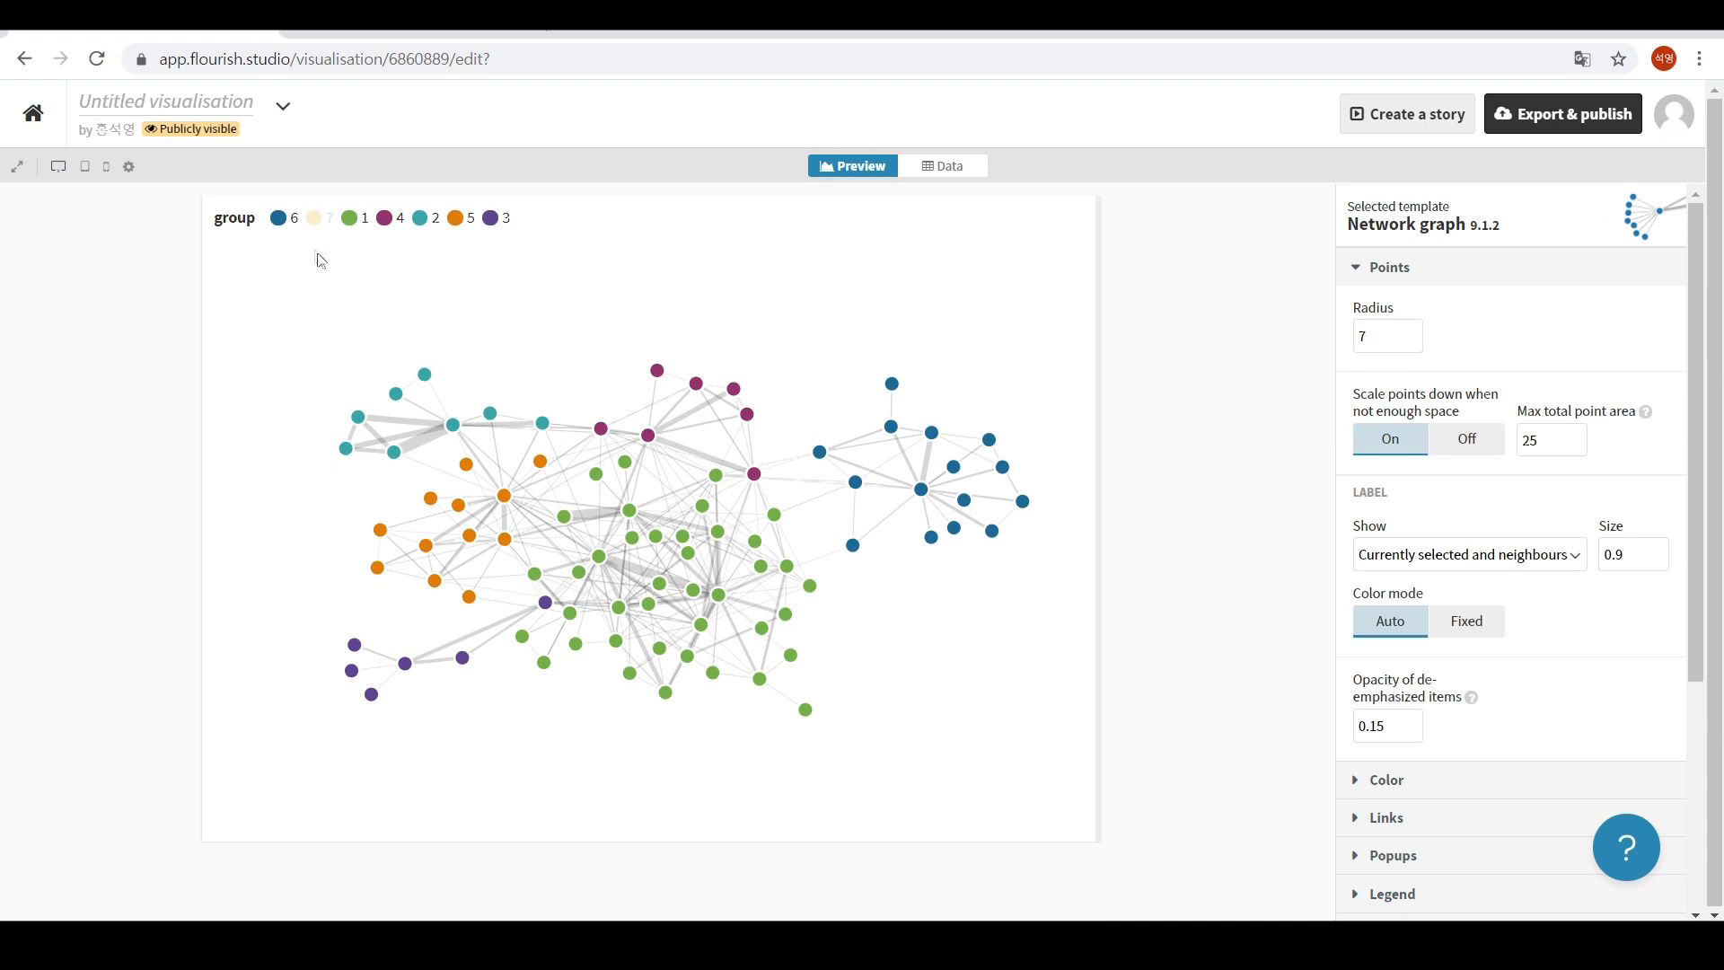
Show group 7 in the network graph again and highlight the neighbours of individual points from different groups.
{"action": "left_click", "coordinate": [315, 224]}
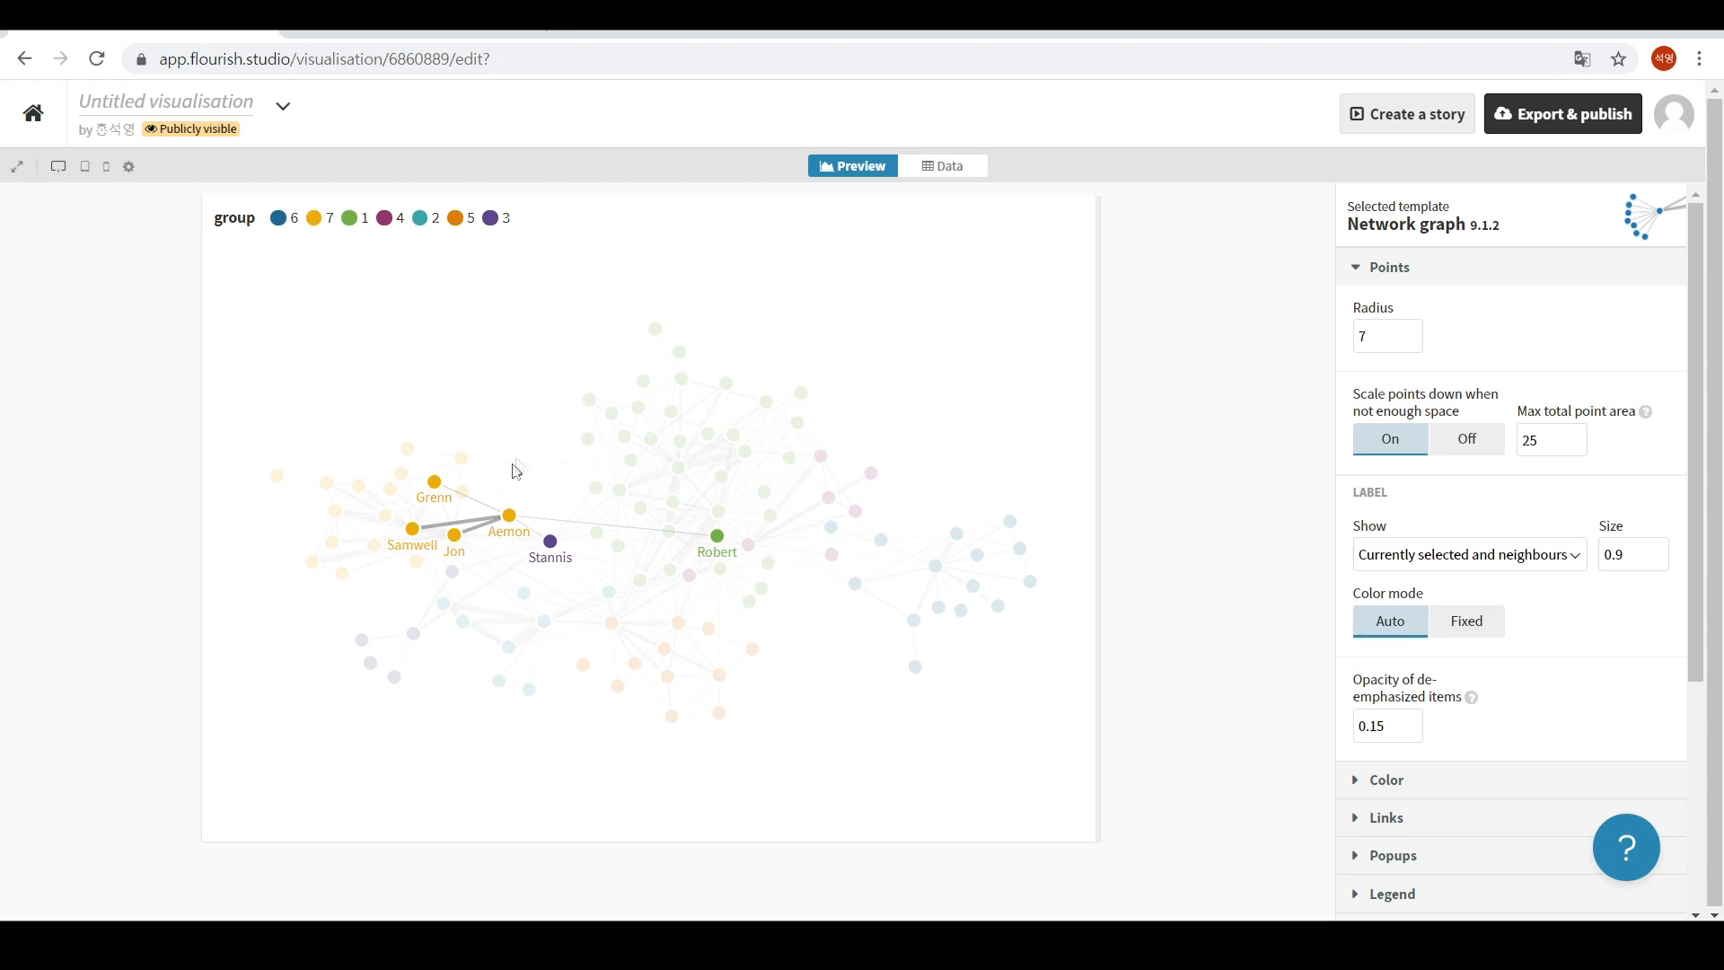
{"action": "left_click", "coordinate": [512, 375]}
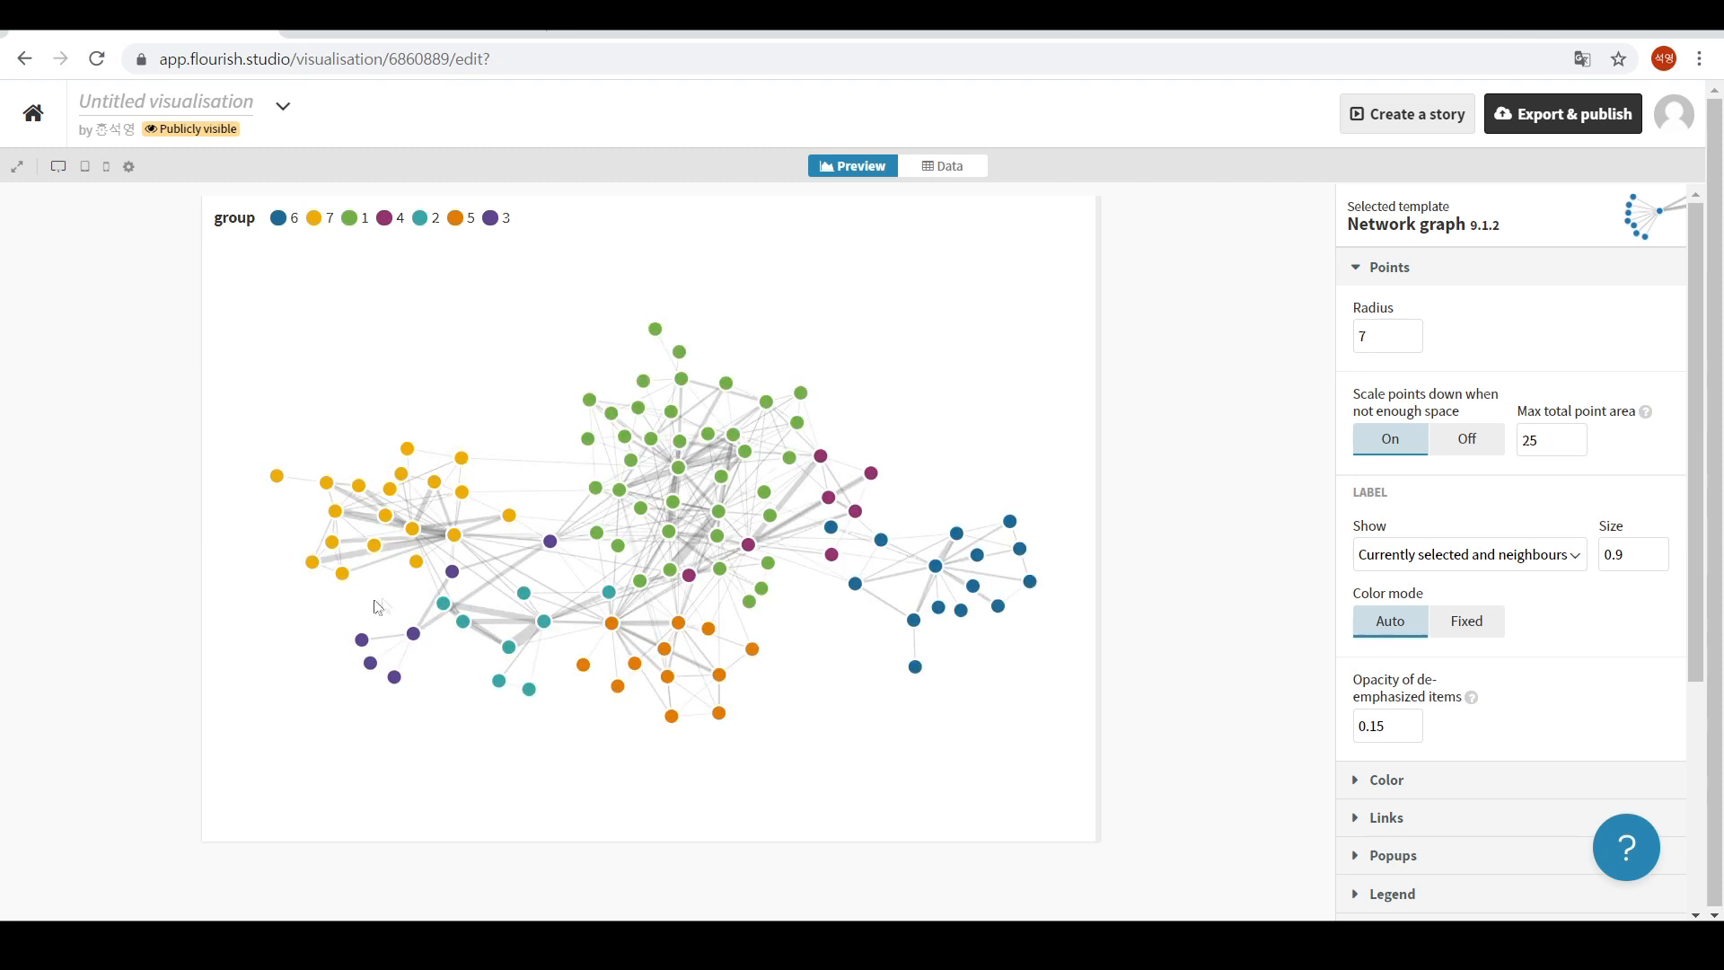
{"action": "left_click", "coordinate": [693, 579]}
{"action": "left_click", "coordinate": [674, 504]}
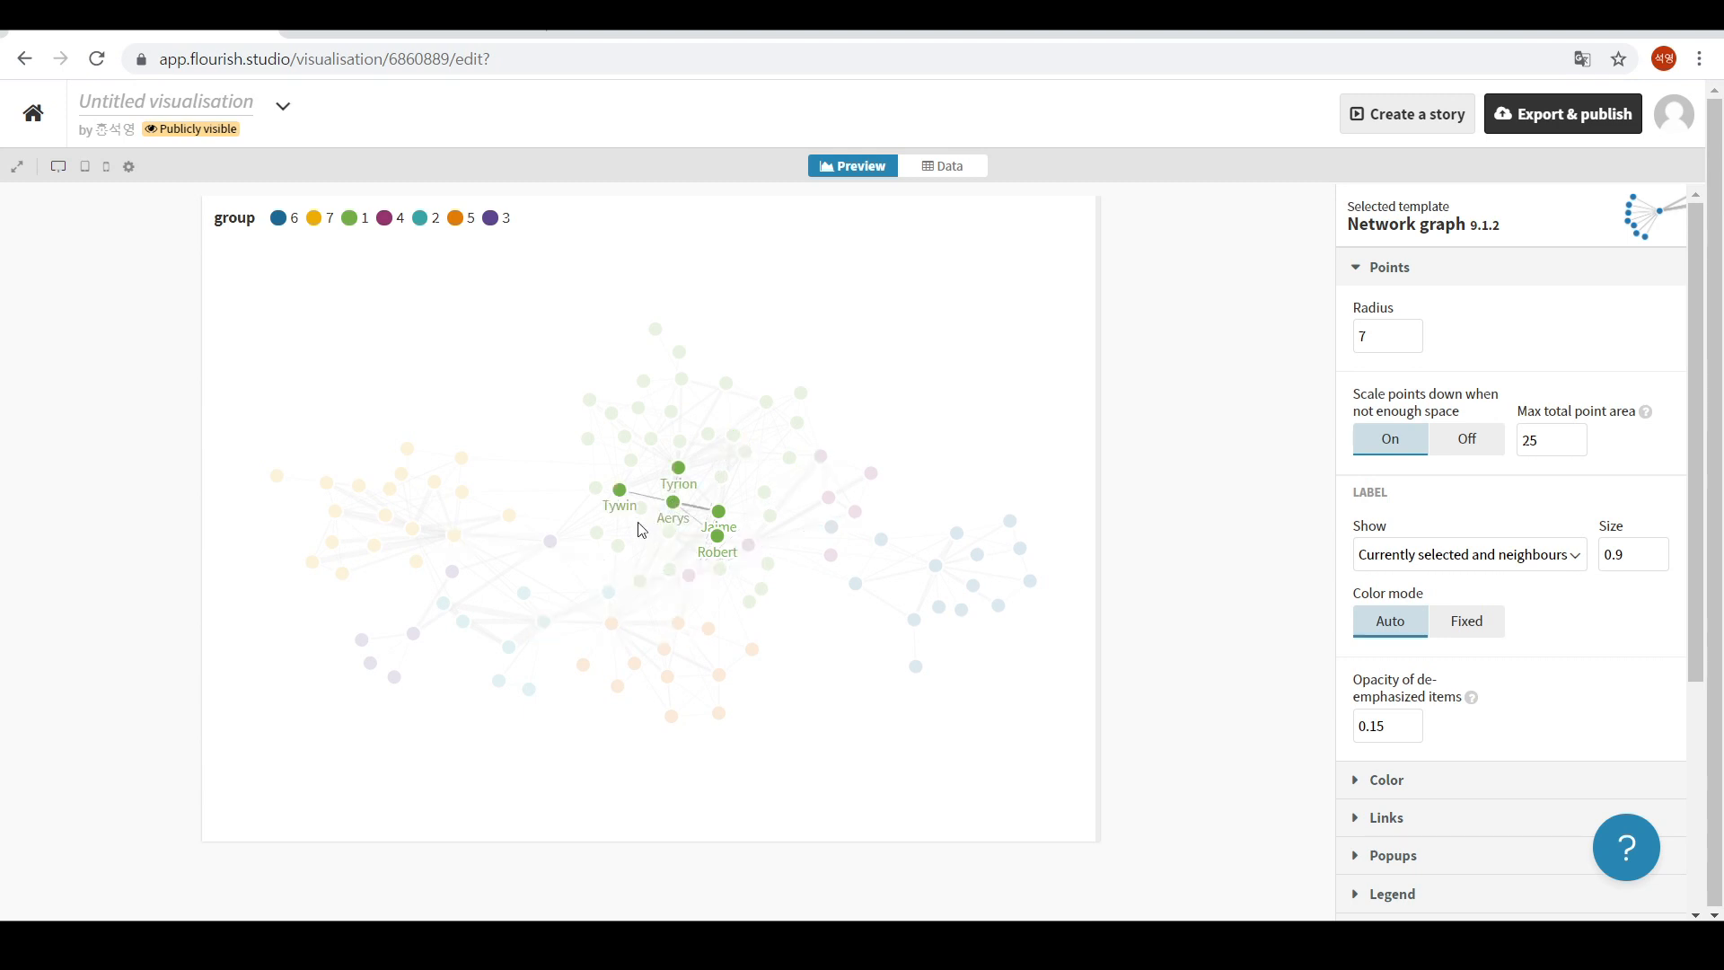
{"action": "left_click", "coordinate": [753, 652]}
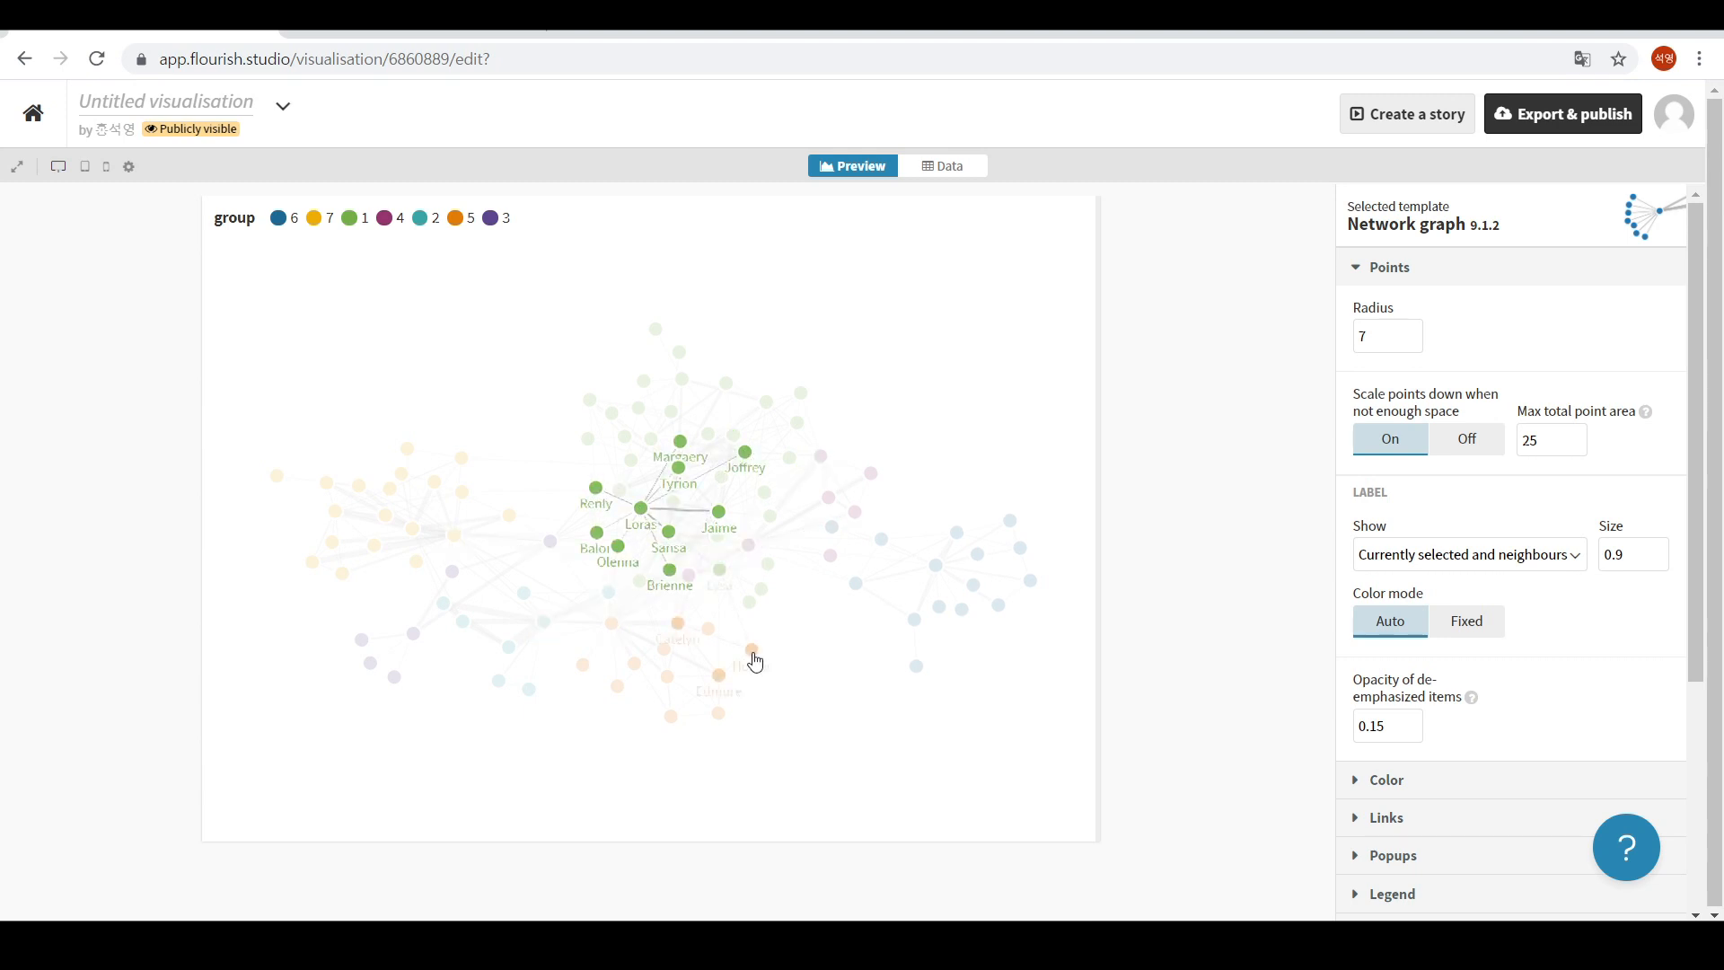
{"action": "left_click", "coordinate": [543, 621]}
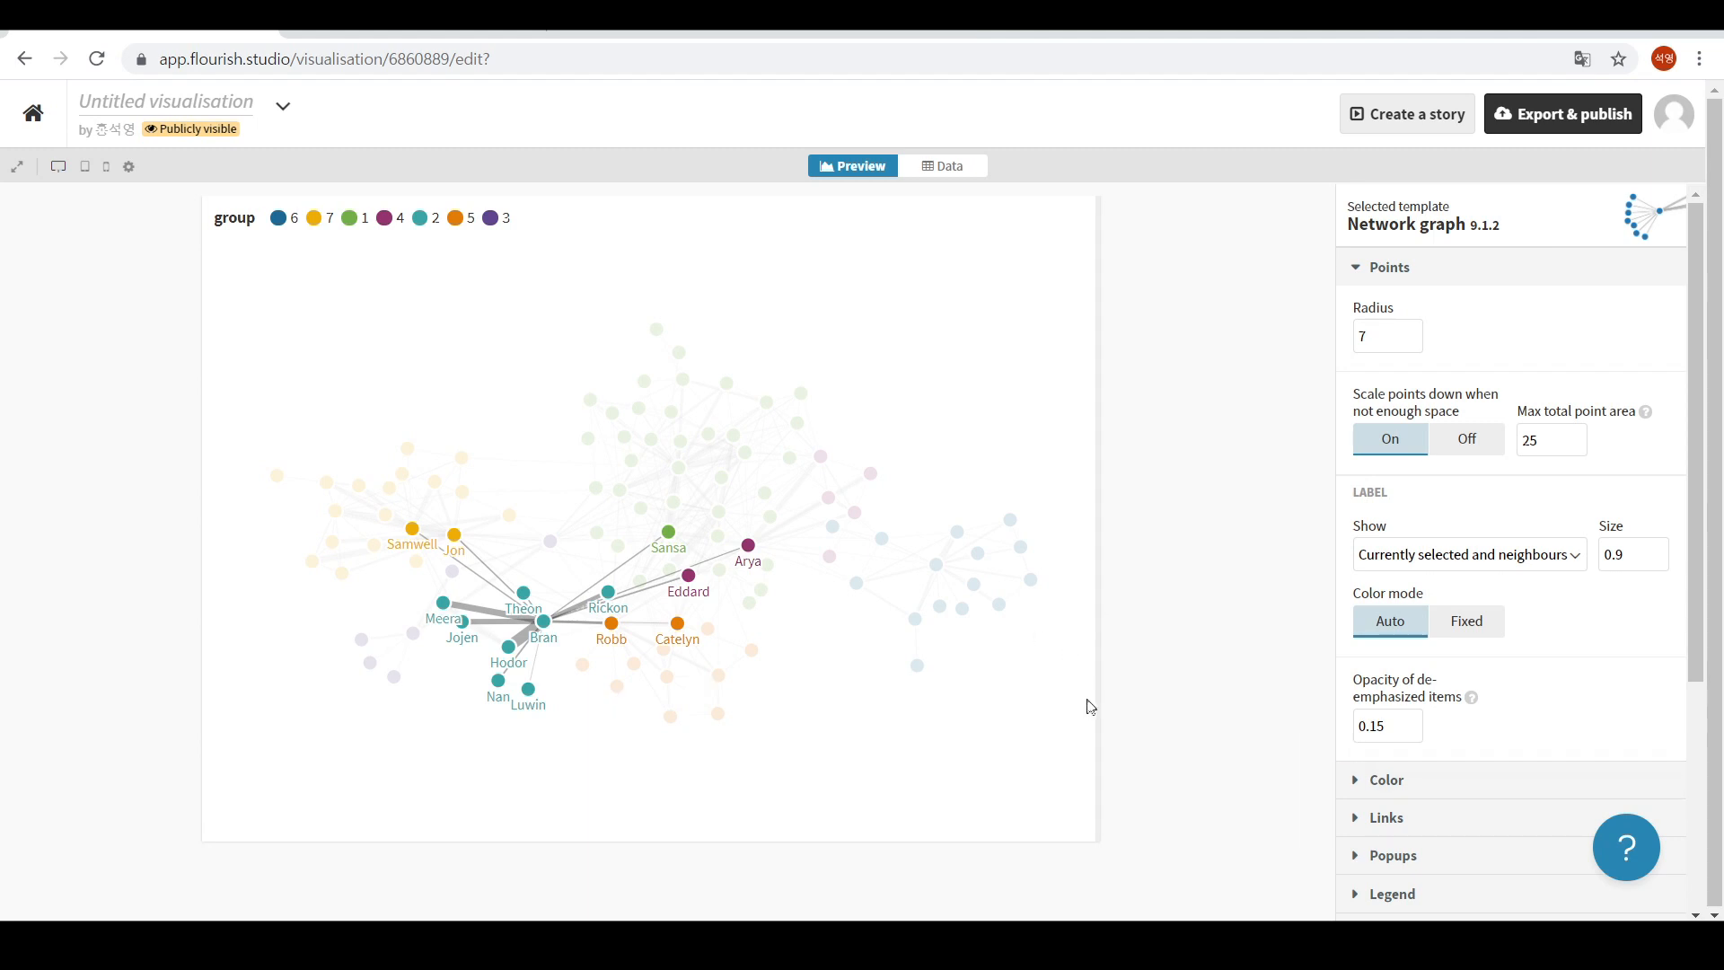
Try larger point radii such as 12 in the graph and bring the radius back to 7.
{"action": "left_click", "coordinate": [1361, 283]}
{"action": "left_click", "coordinate": [1355, 283]}
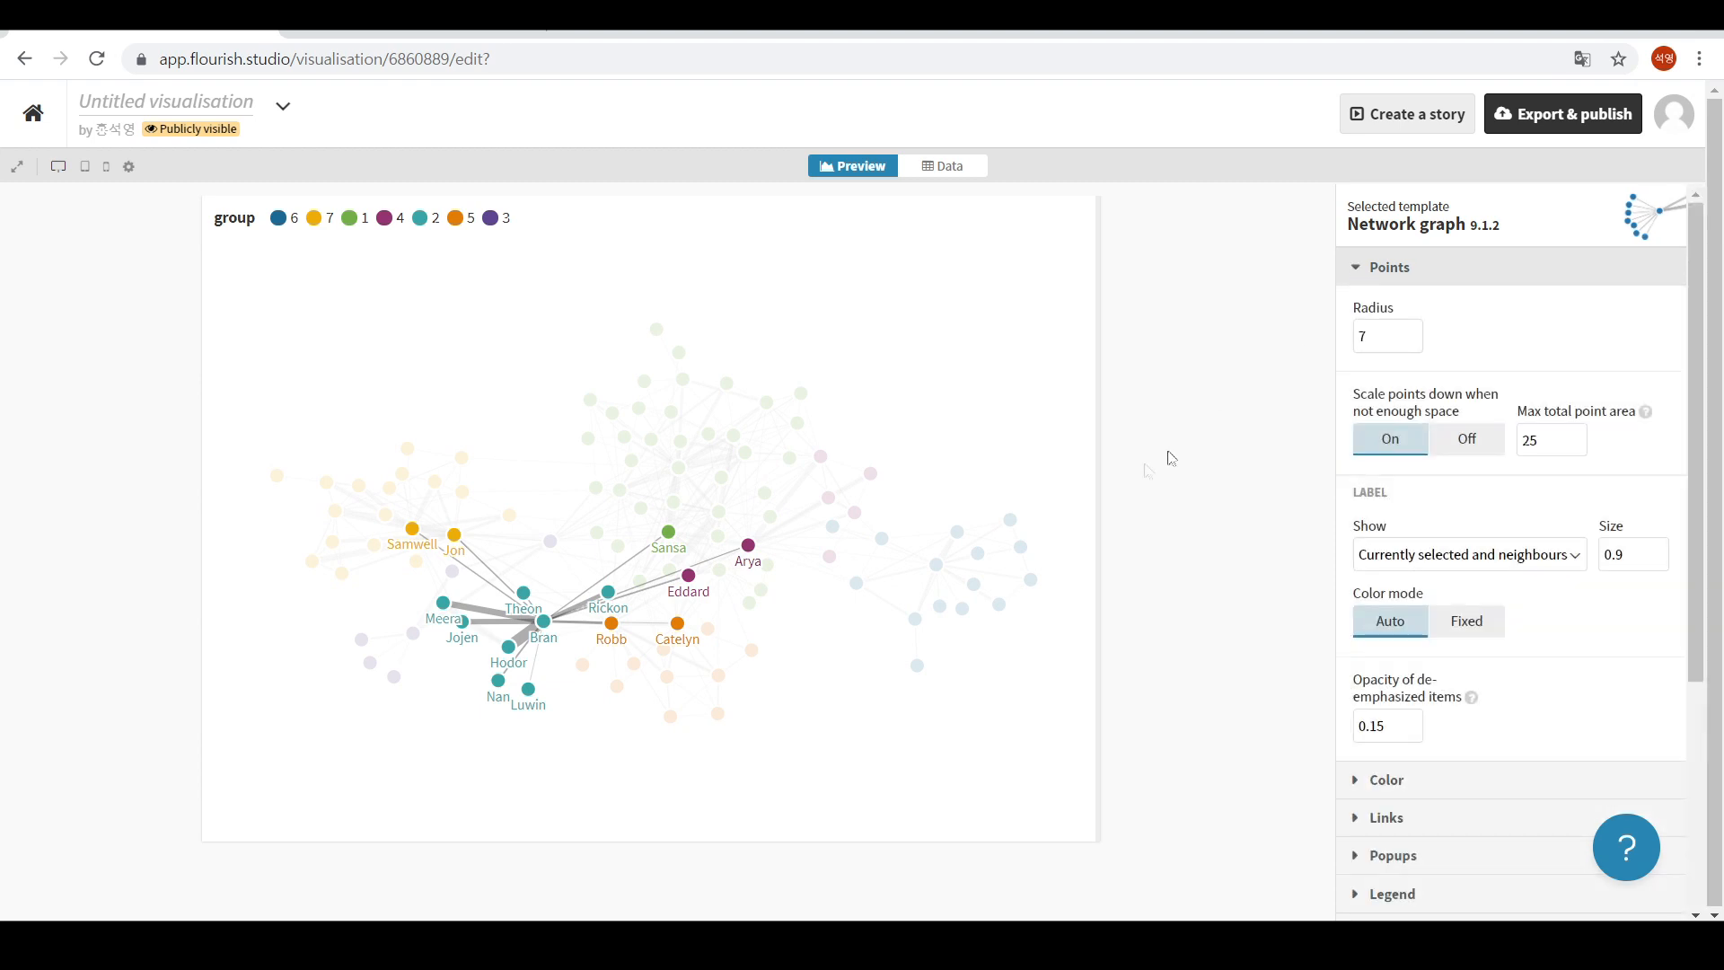
{"action": "left_click", "coordinate": [1412, 334]}
{"action": "left_click", "coordinate": [1412, 334]}
{"action": "left_click", "coordinate": [1412, 334]}
{"action": "left_click", "coordinate": [1412, 334]}
{"action": "left_click", "coordinate": [1412, 334]}
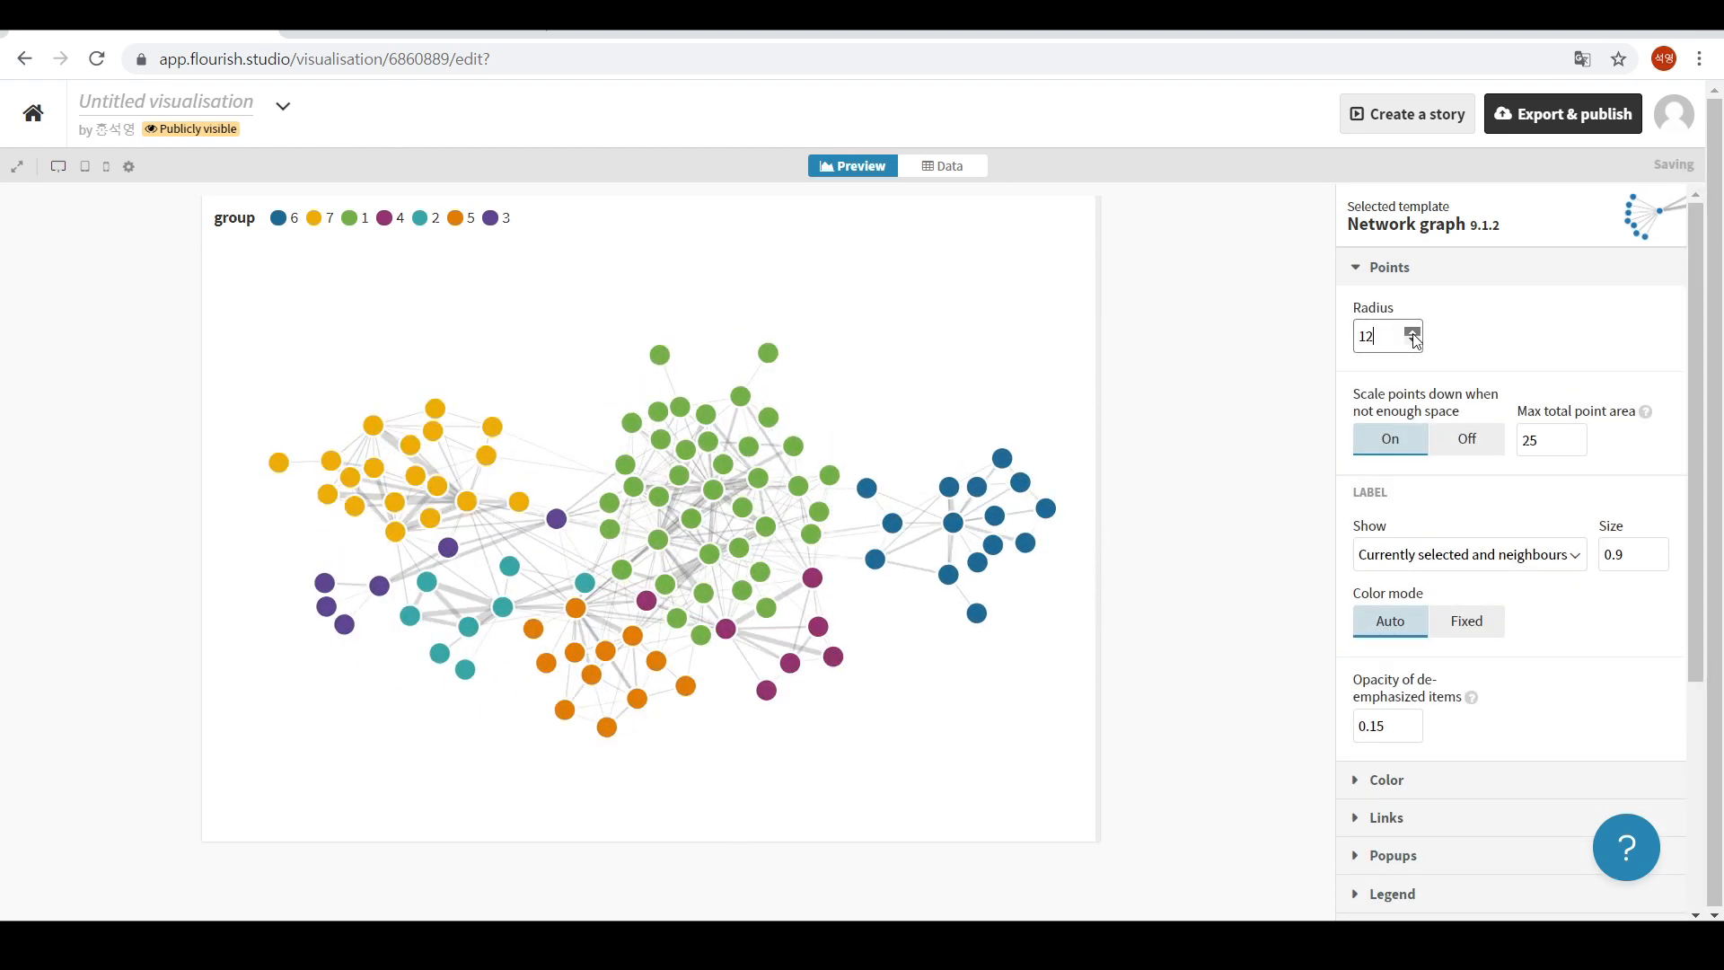
{"action": "left_click", "coordinate": [1412, 334]}
{"action": "left_click", "coordinate": [1412, 334]}
{"action": "left_click", "coordinate": [1412, 334]}
{"action": "left_click", "coordinate": [1413, 343]}
{"action": "left_click", "coordinate": [1413, 343]}
{"action": "left_click", "coordinate": [1413, 343]}
{"action": "left_click", "coordinate": [1413, 345]}
{"action": "left_click", "coordinate": [1413, 346]}
{"action": "left_click", "coordinate": [1413, 344]}
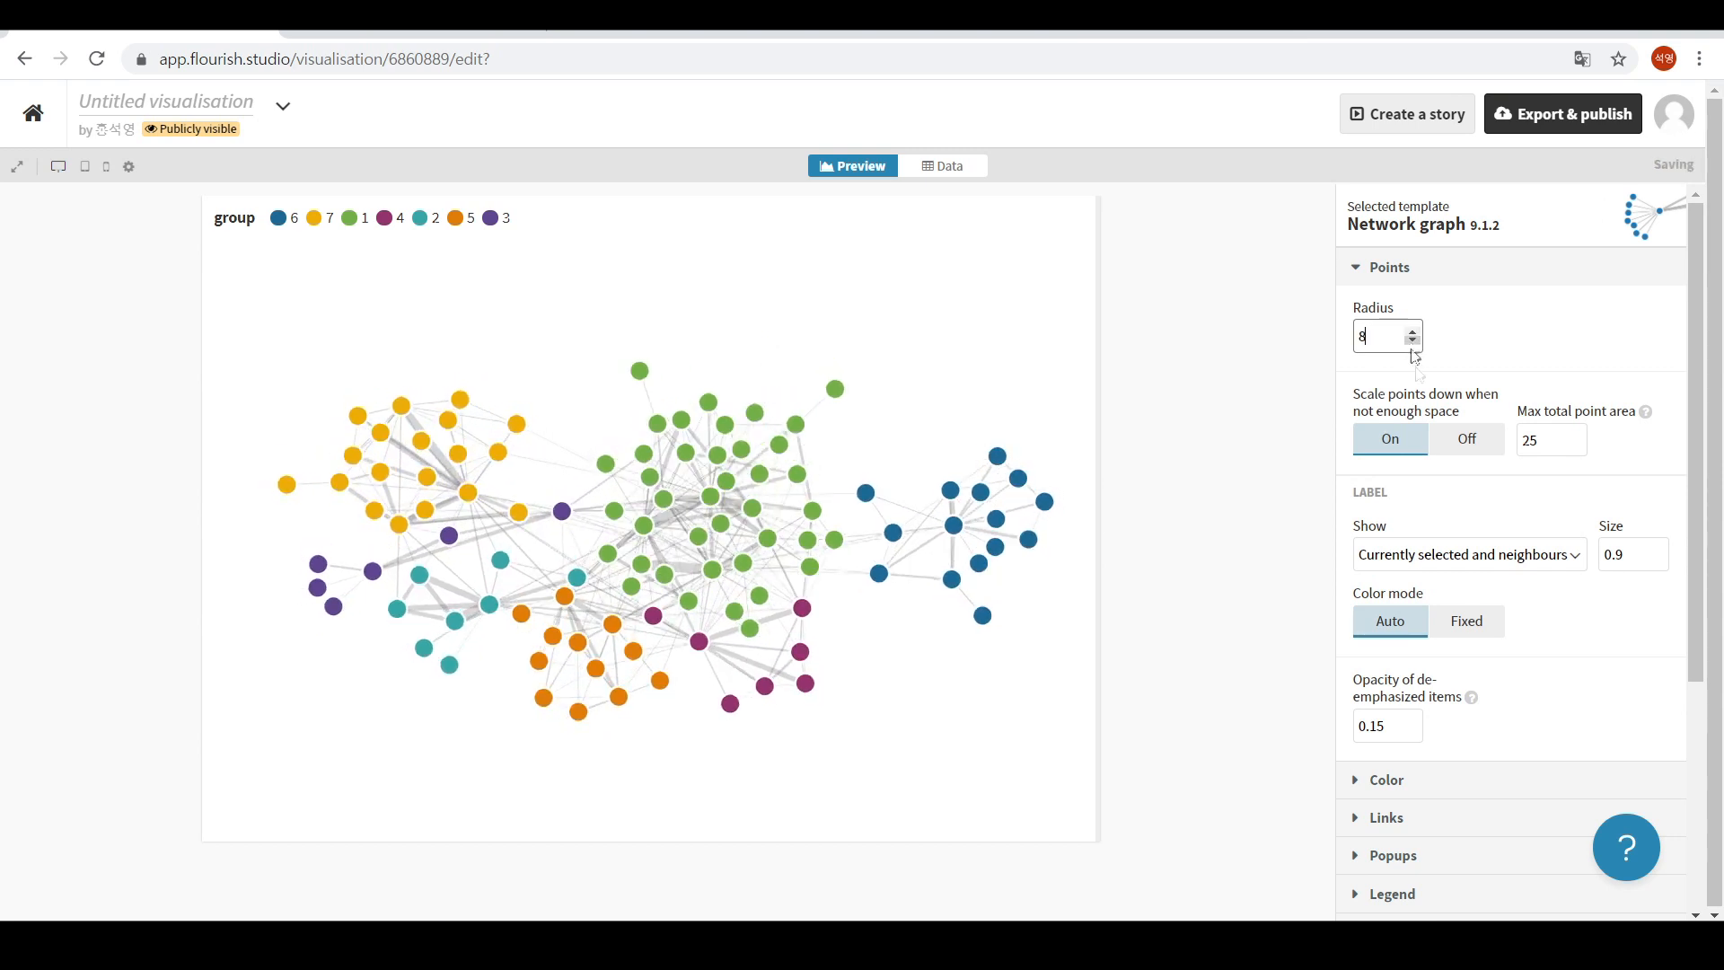
{"action": "left_click", "coordinate": [1413, 345]}
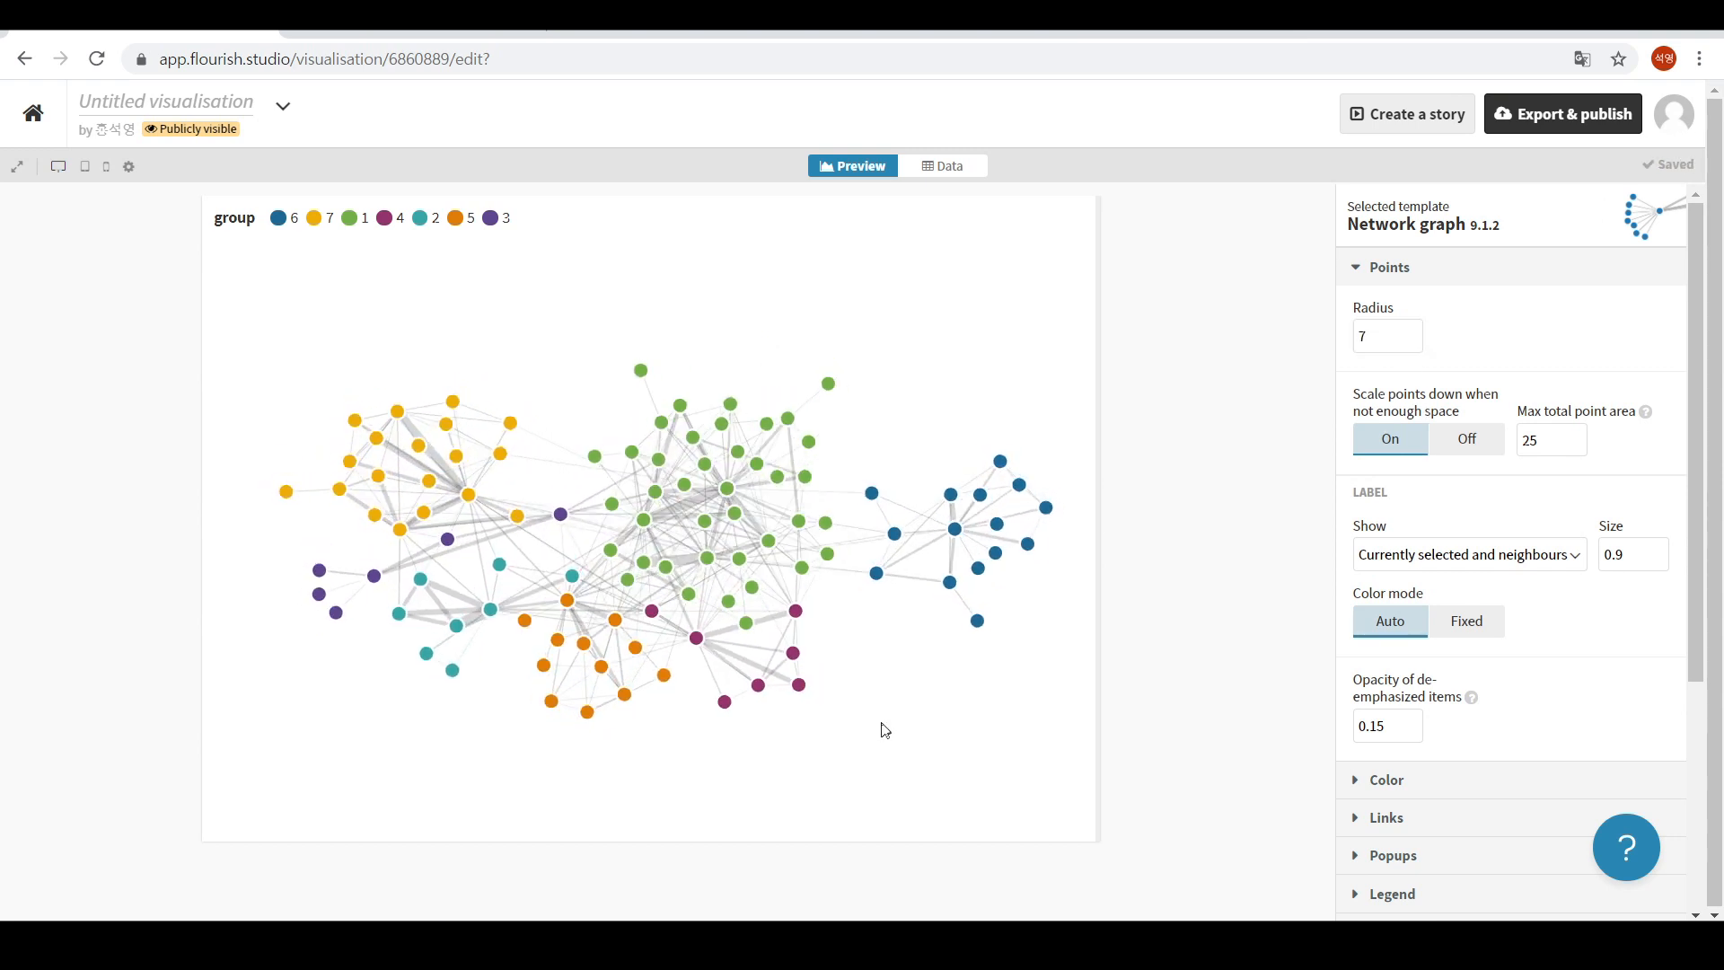
Set the point labels to show for all points.
{"action": "left_click", "coordinate": [877, 590]}
{"action": "left_click", "coordinate": [1561, 559]}
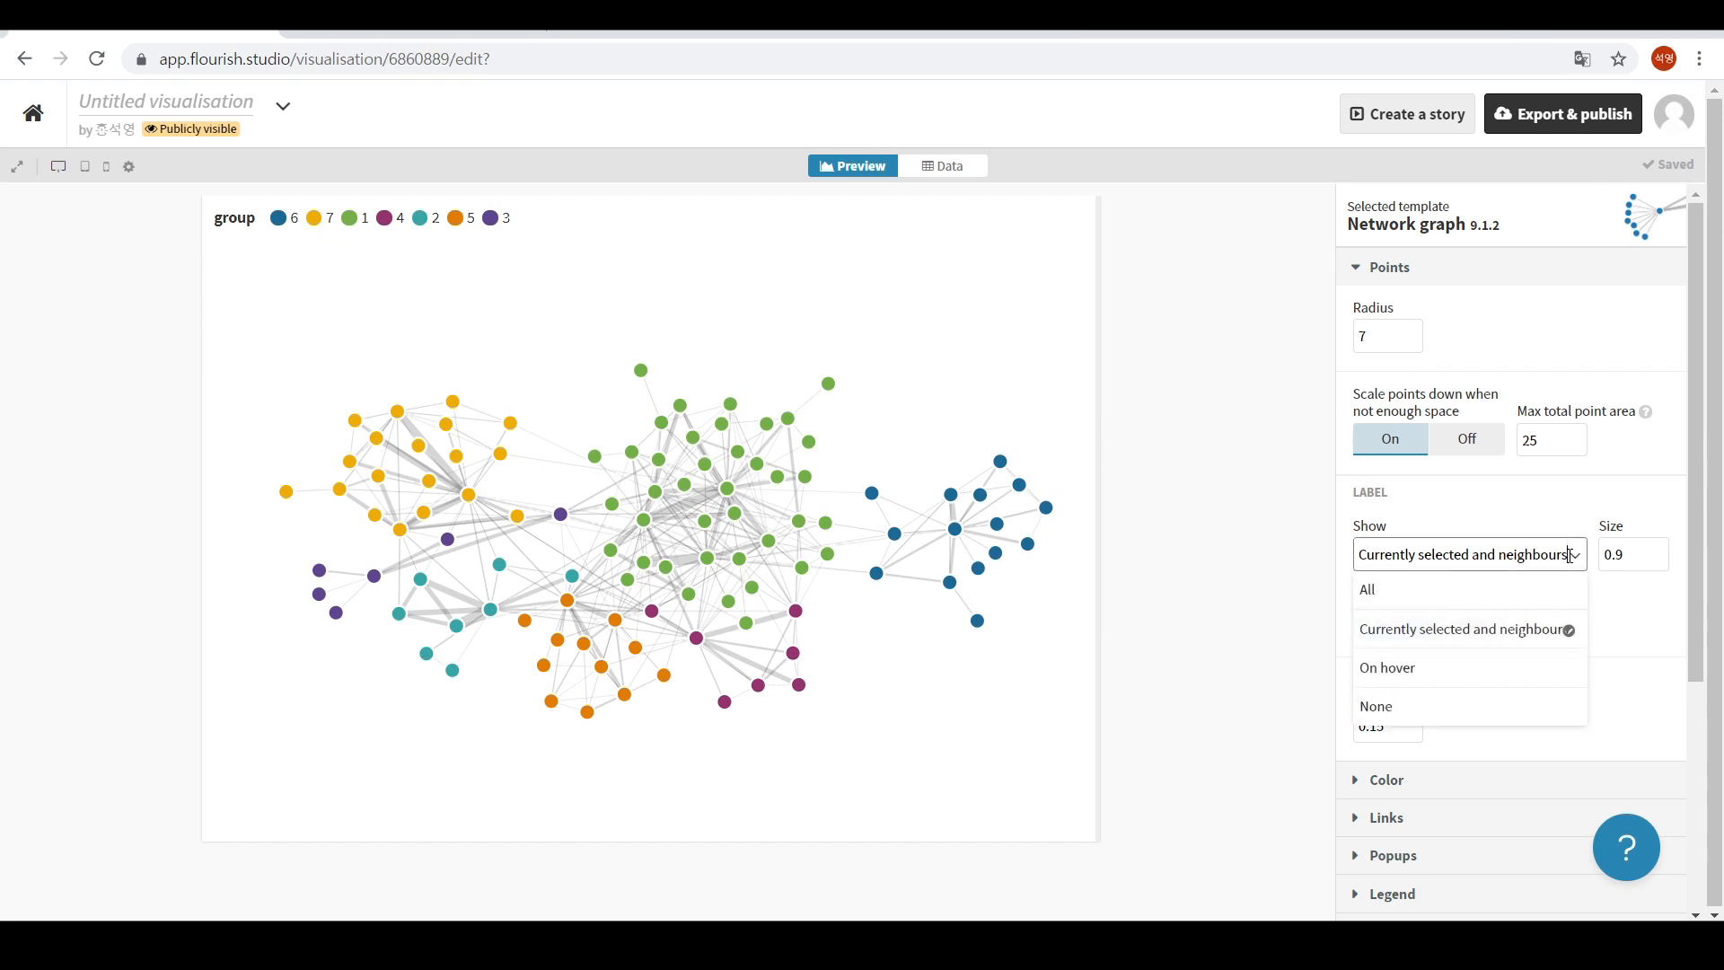
{"action": "left_click", "coordinate": [1506, 592]}
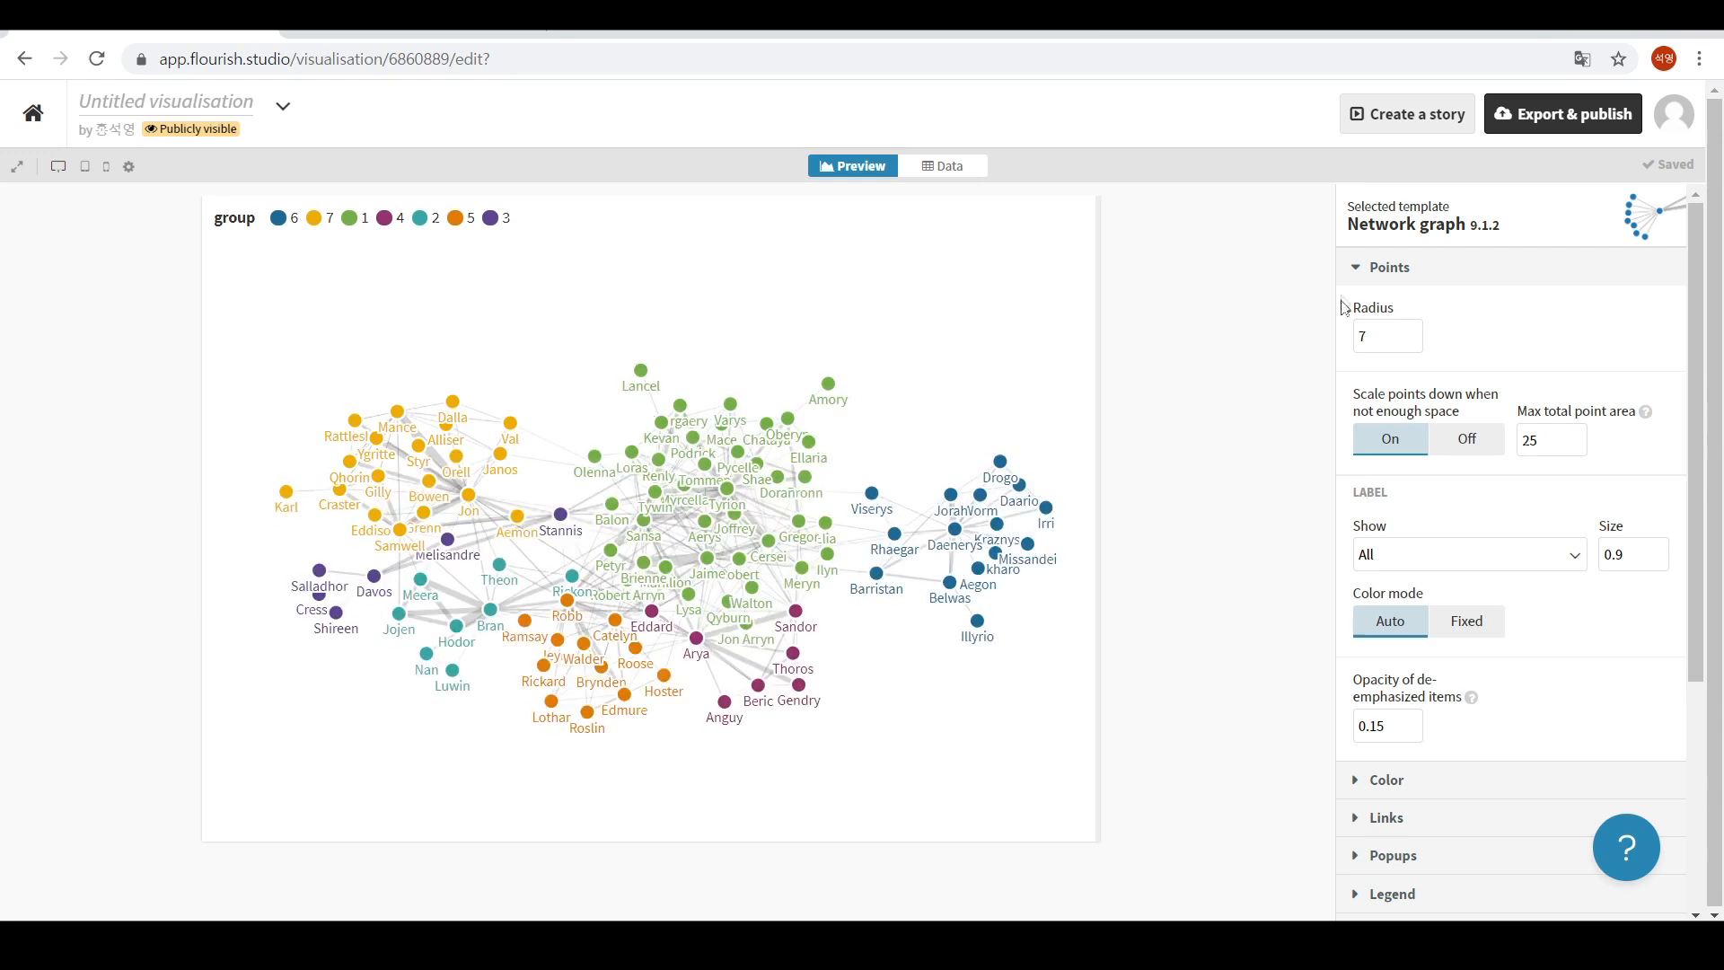
Apply the Pale color palette to the groups of the network graph.
{"action": "left_click", "coordinate": [1361, 268]}
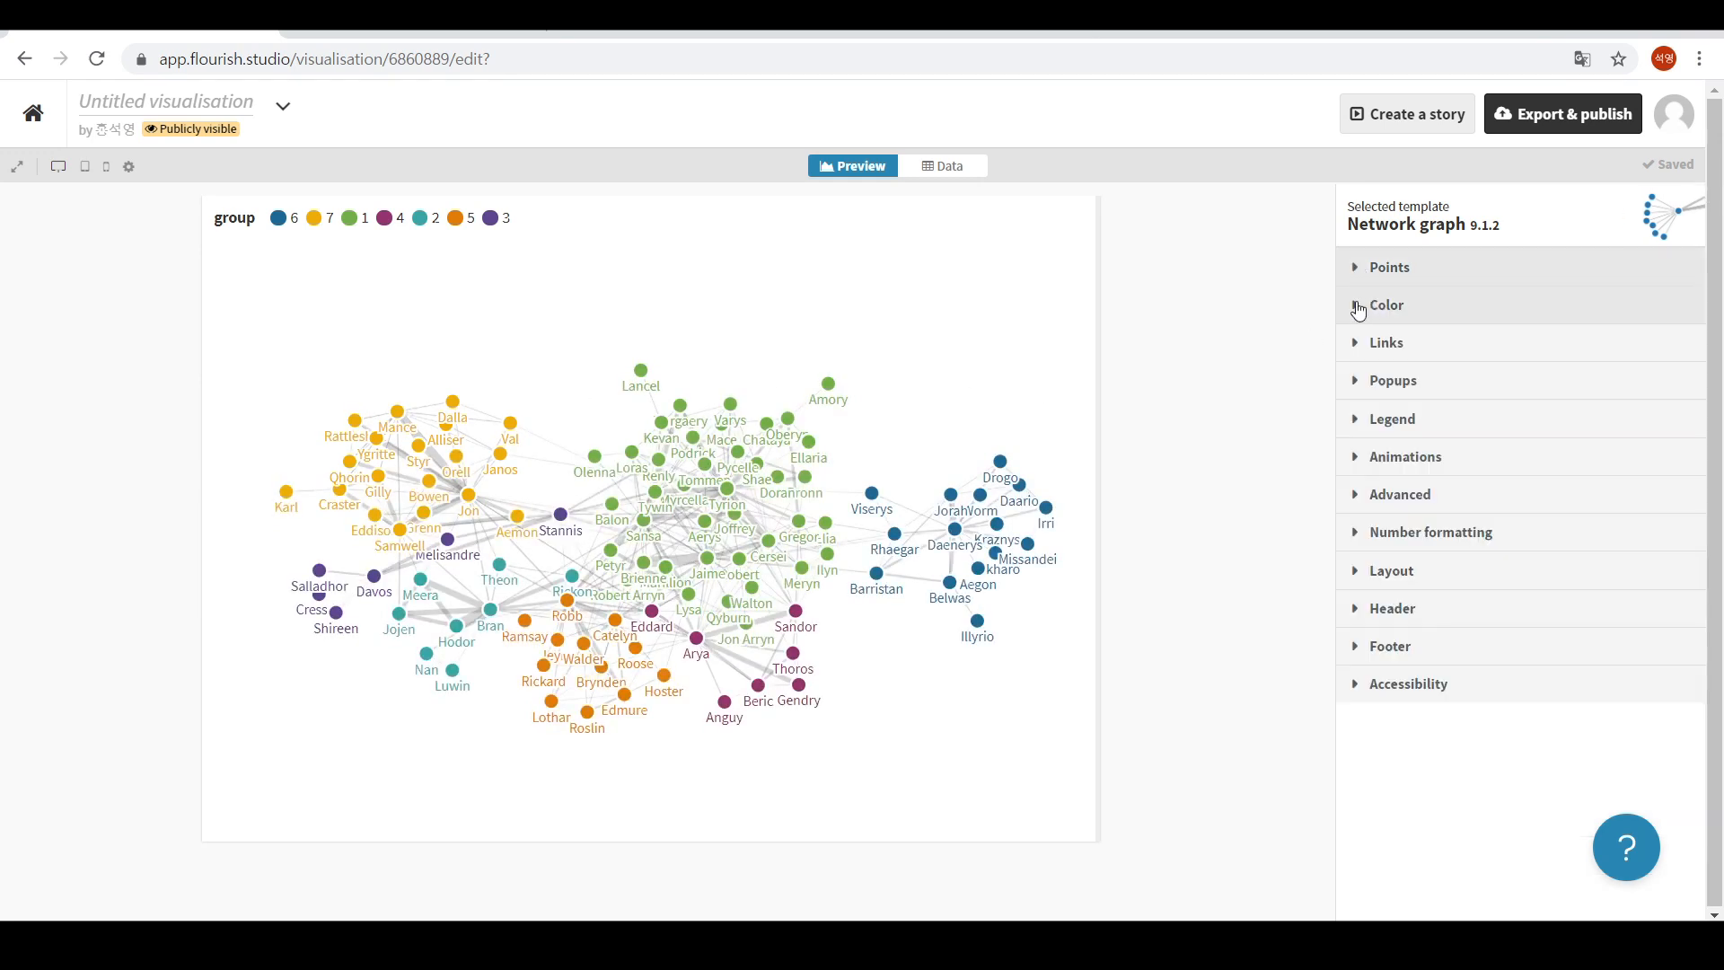
{"action": "left_click", "coordinate": [1359, 306]}
{"action": "left_click", "coordinate": [1564, 375]}
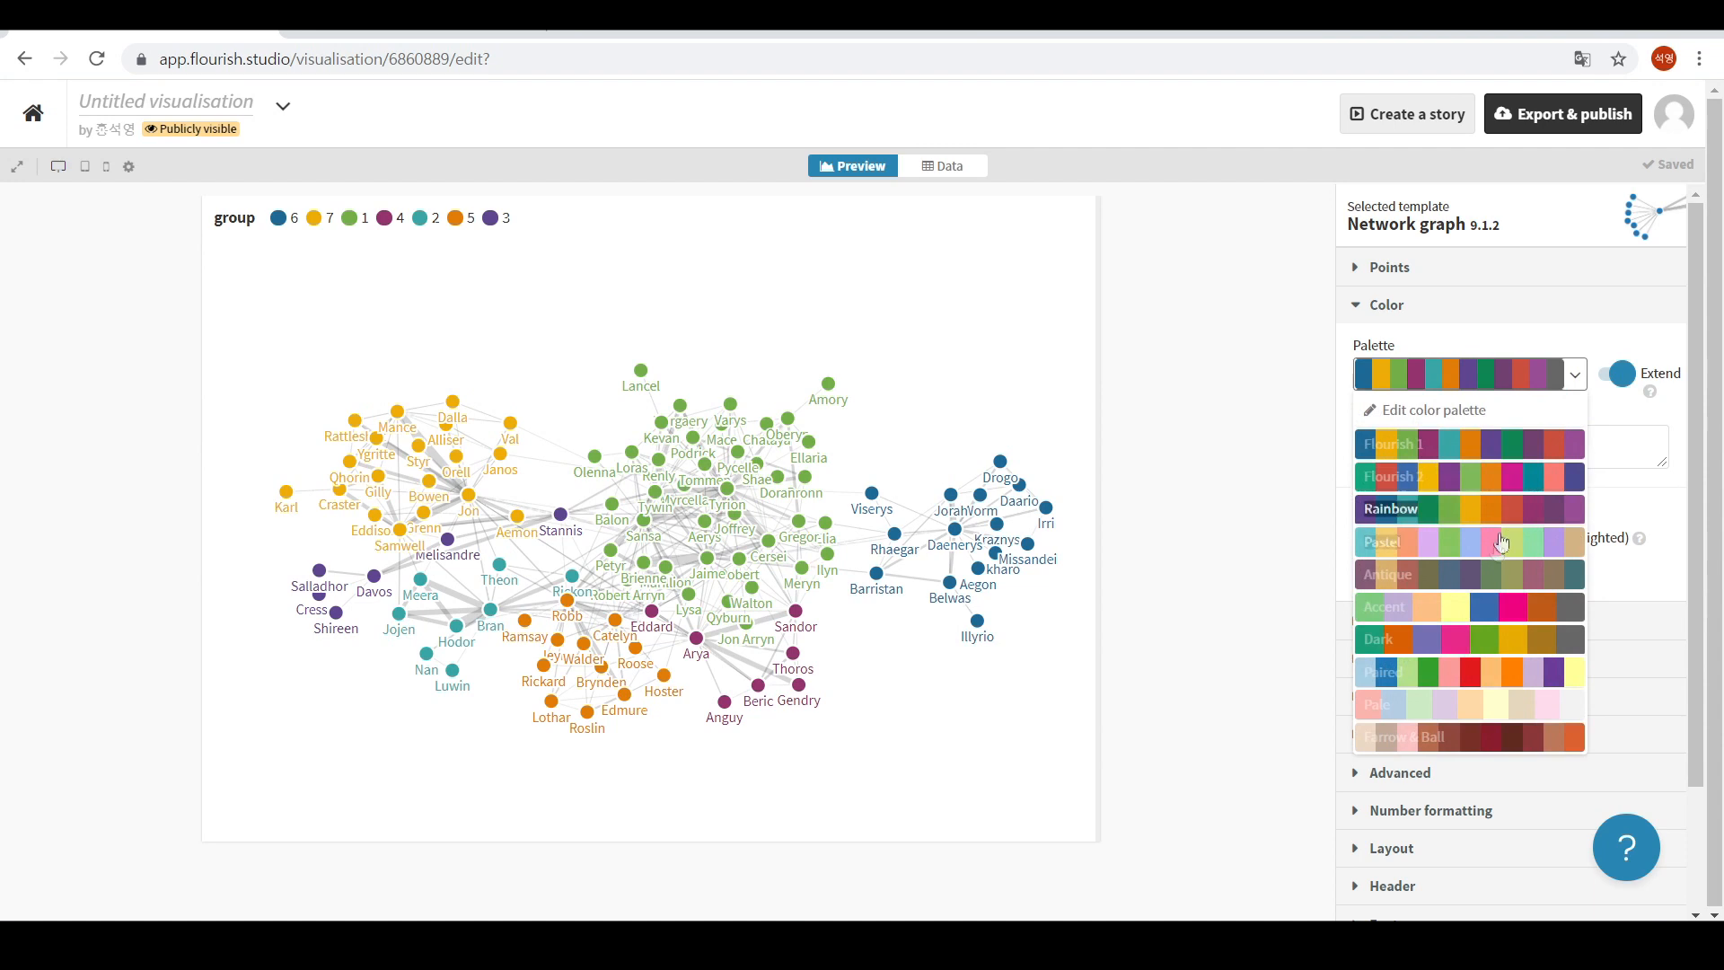
{"action": "left_click", "coordinate": [1432, 705]}
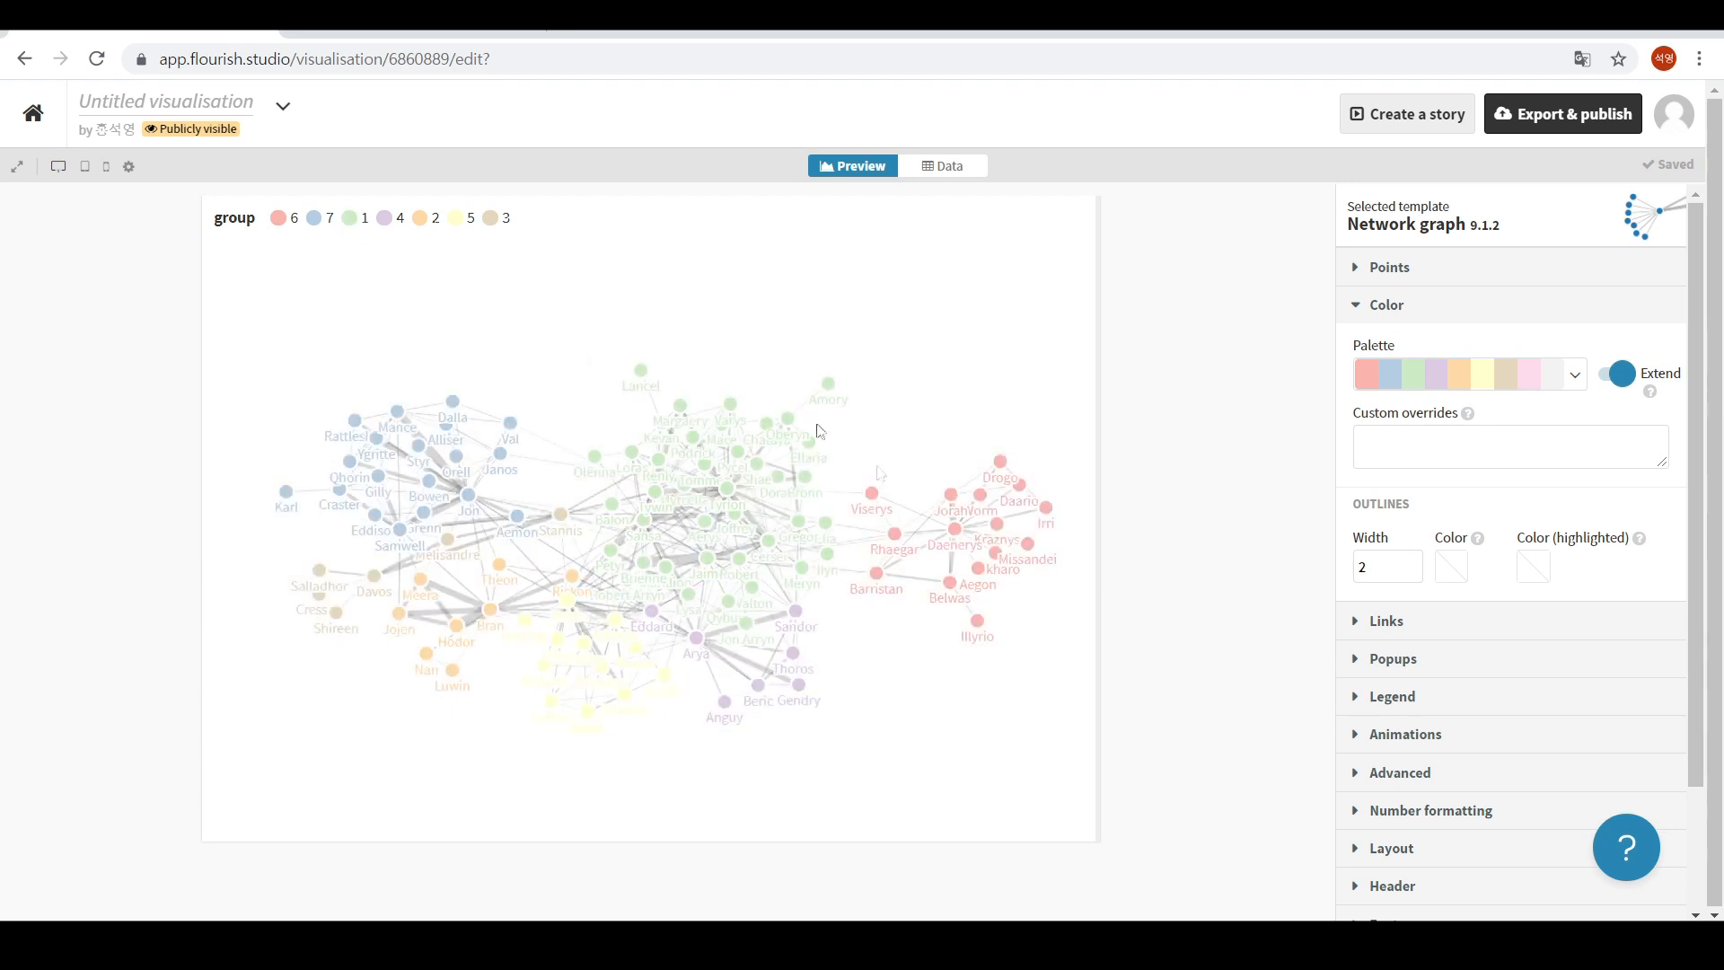
{"action": "left_click", "coordinate": [1573, 375]}
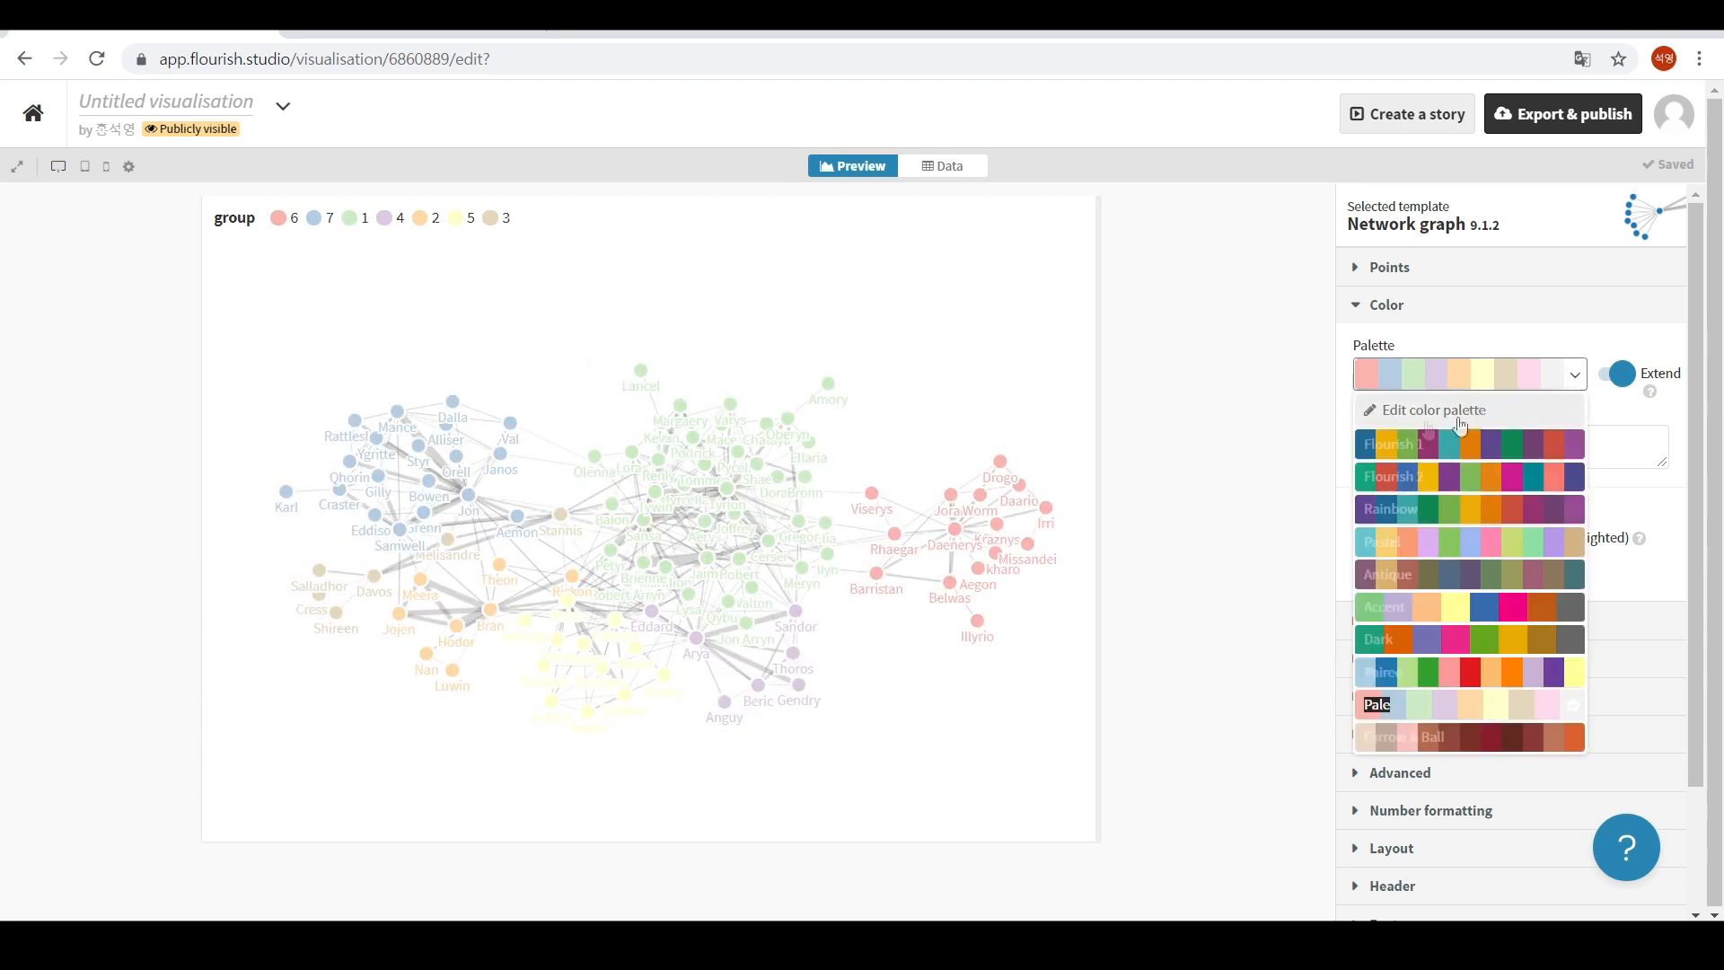
{"action": "left_click", "coordinate": [1255, 440]}
{"action": "left_click", "coordinate": [1368, 309]}
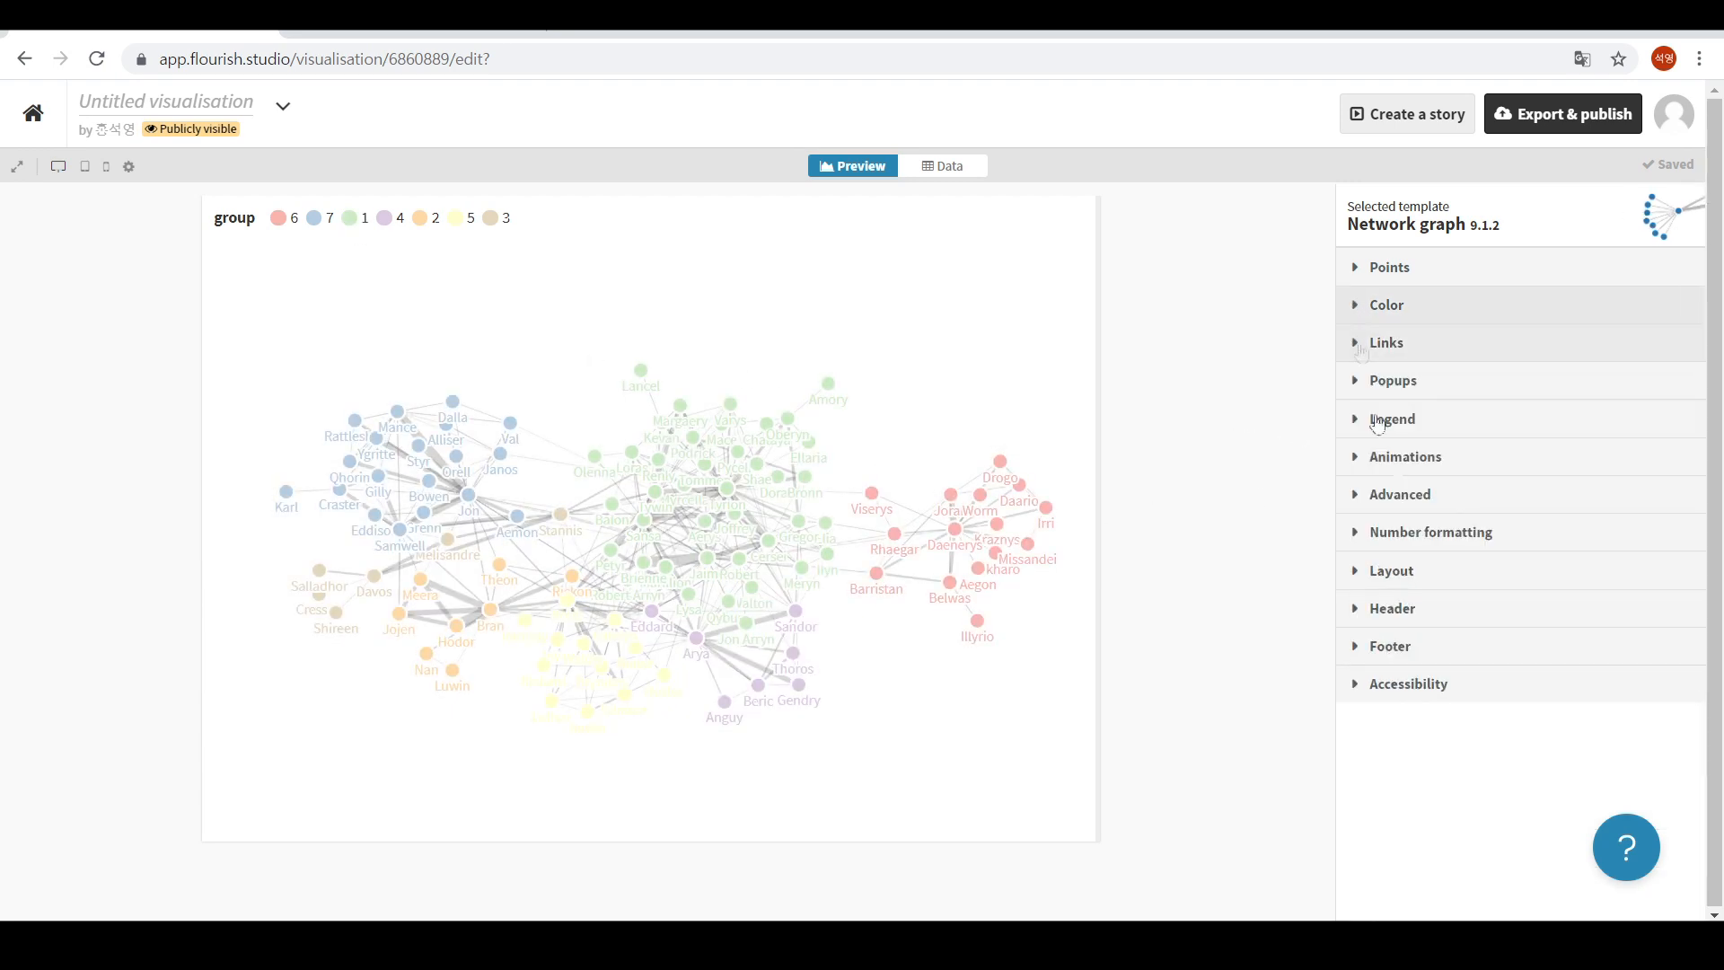
Try scaling the links relative to an arbitrary maximum value and return to the maximum value in data.
{"action": "left_click", "coordinate": [1366, 351]}
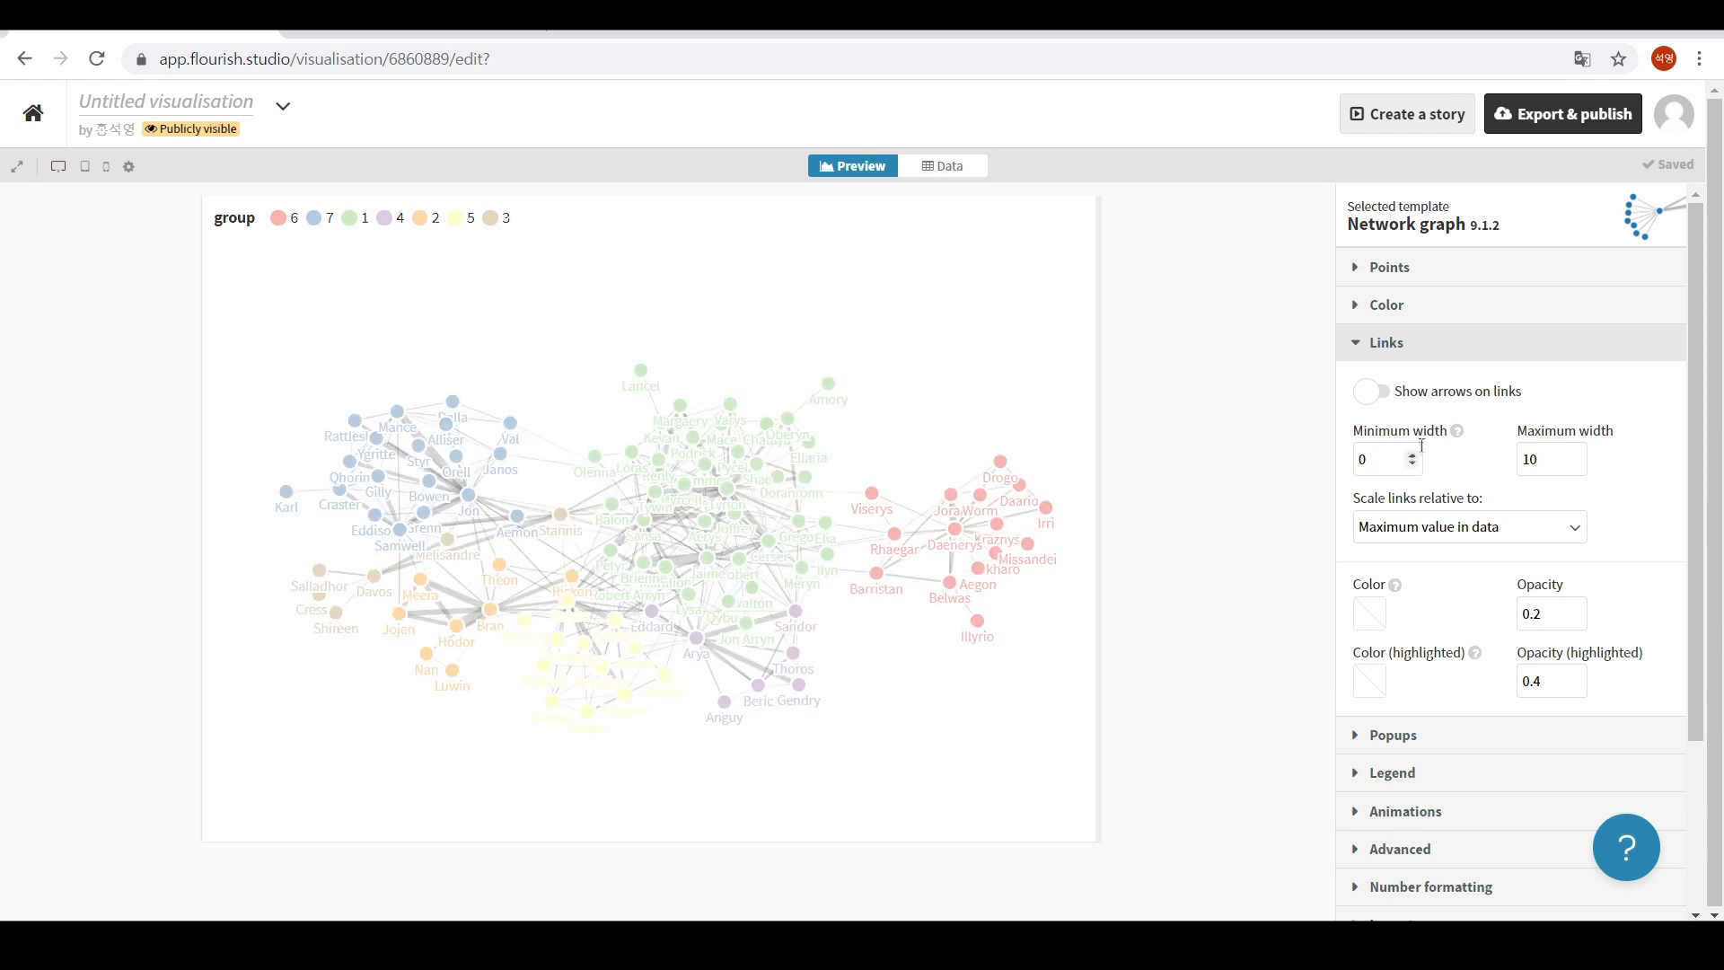
{"action": "left_click", "coordinate": [1361, 437]}
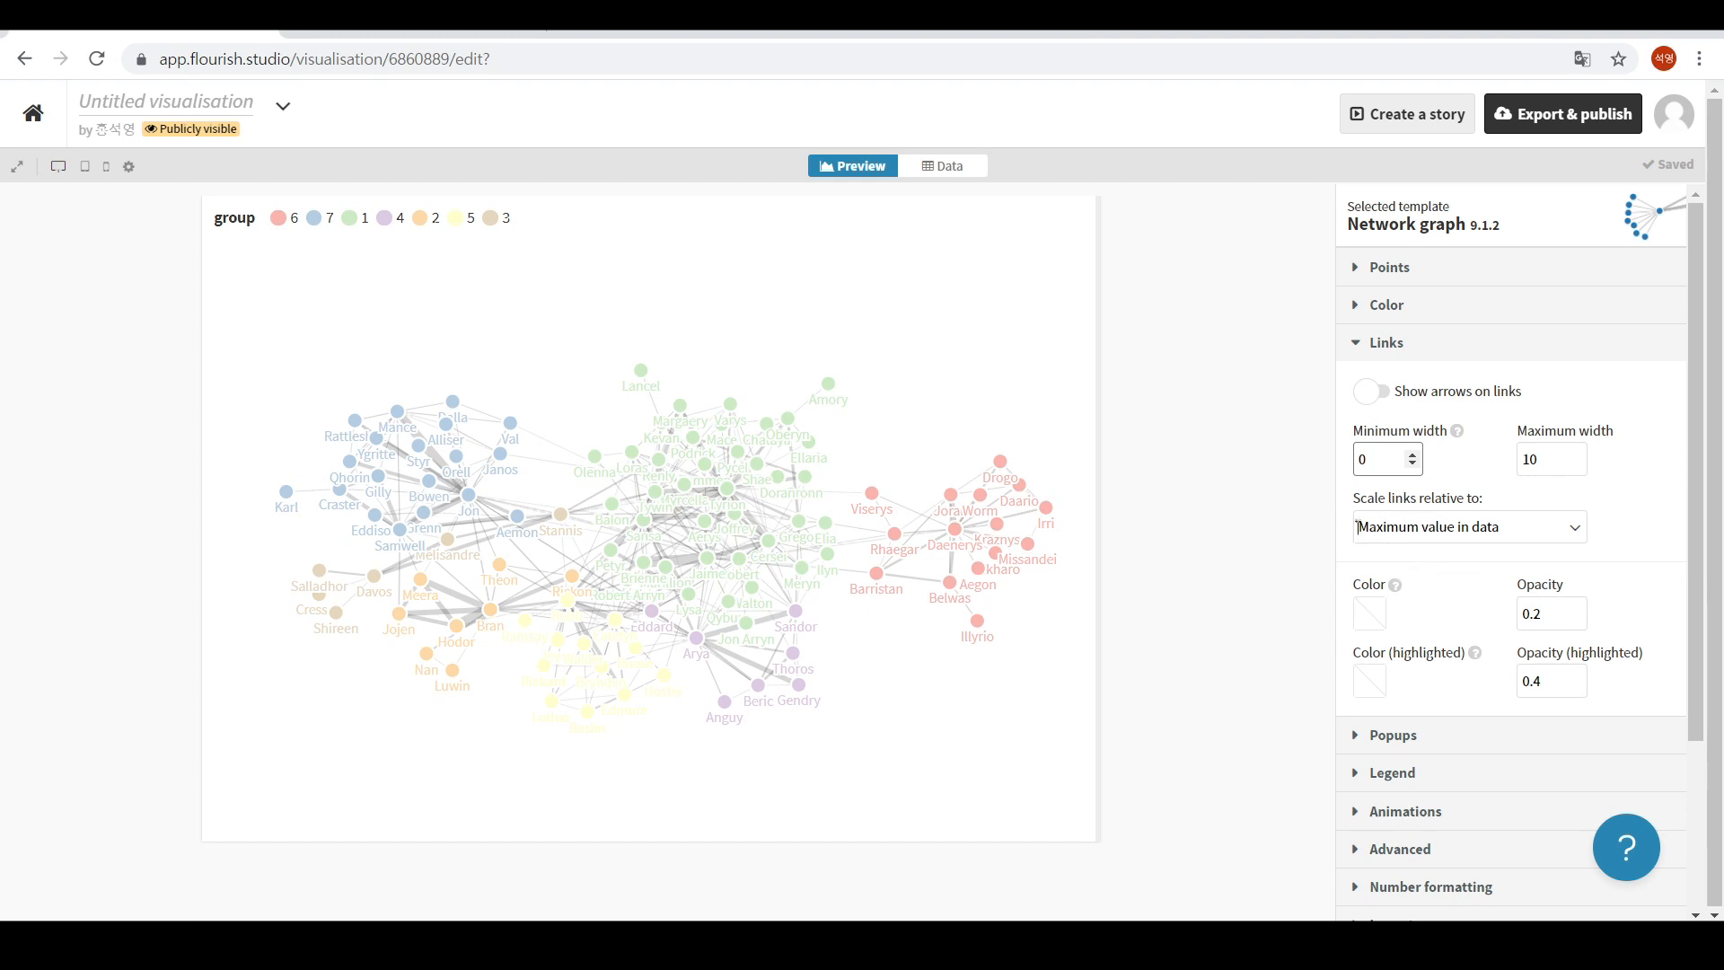
{"action": "left_click", "coordinate": [1575, 526]}
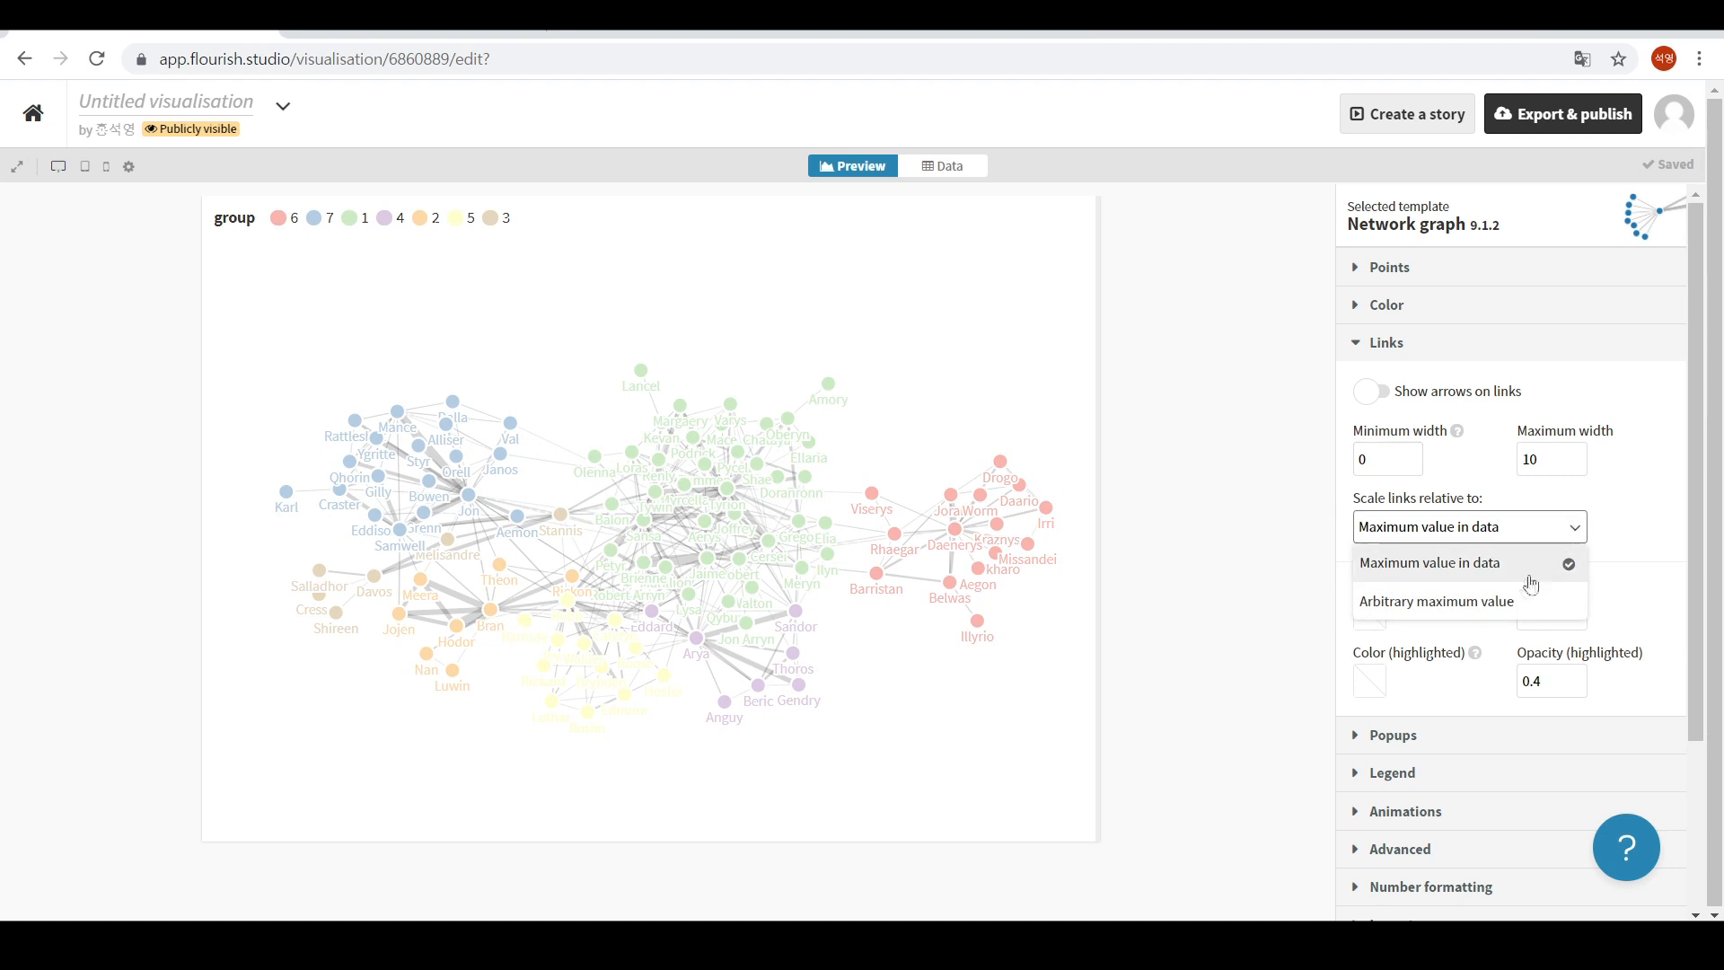
{"action": "left_click", "coordinate": [1513, 601]}
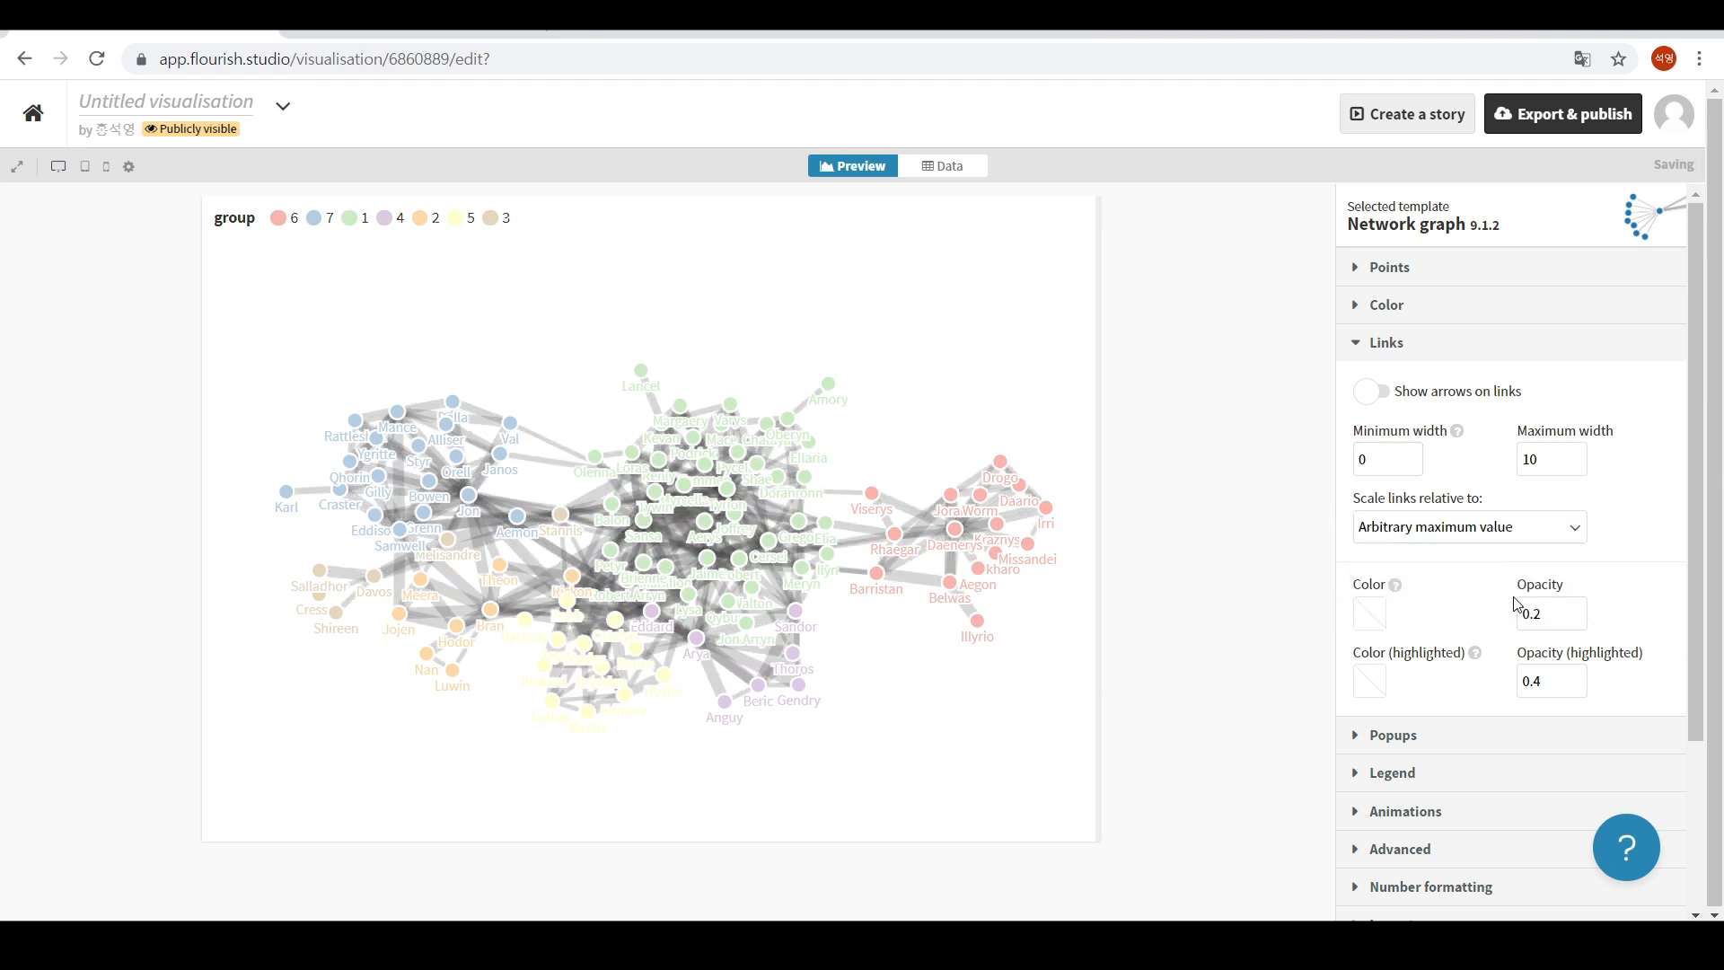
{"action": "left_click", "coordinate": [1575, 526]}
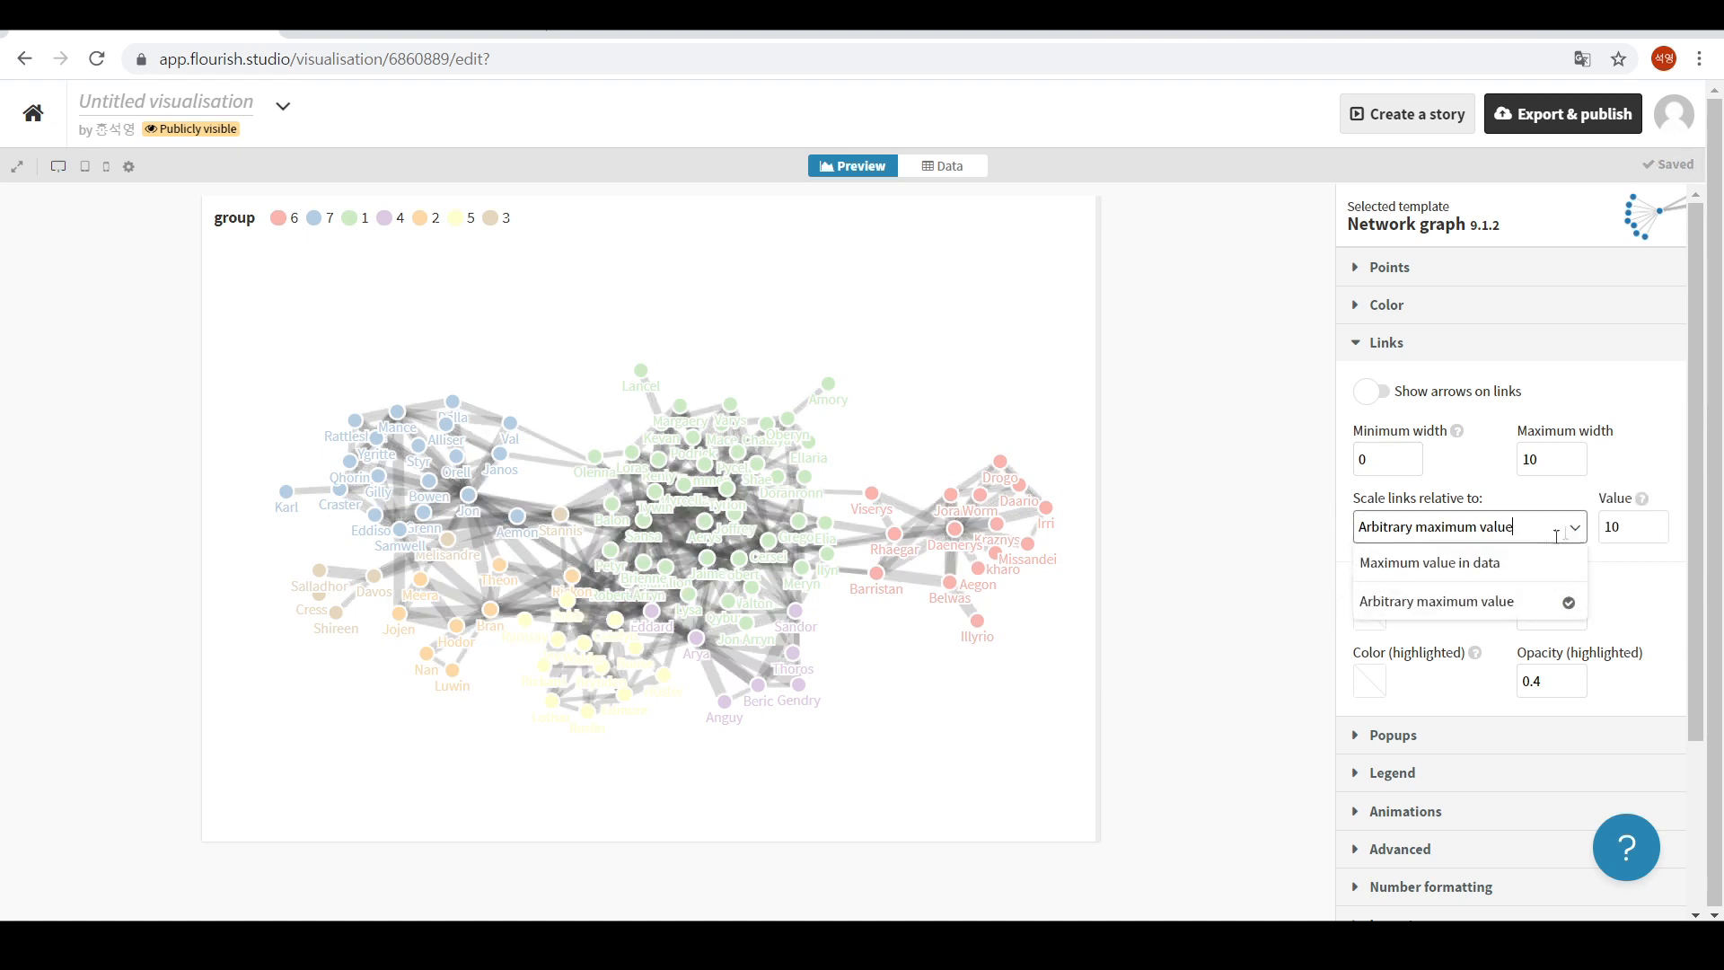
{"action": "left_click", "coordinate": [1503, 564]}
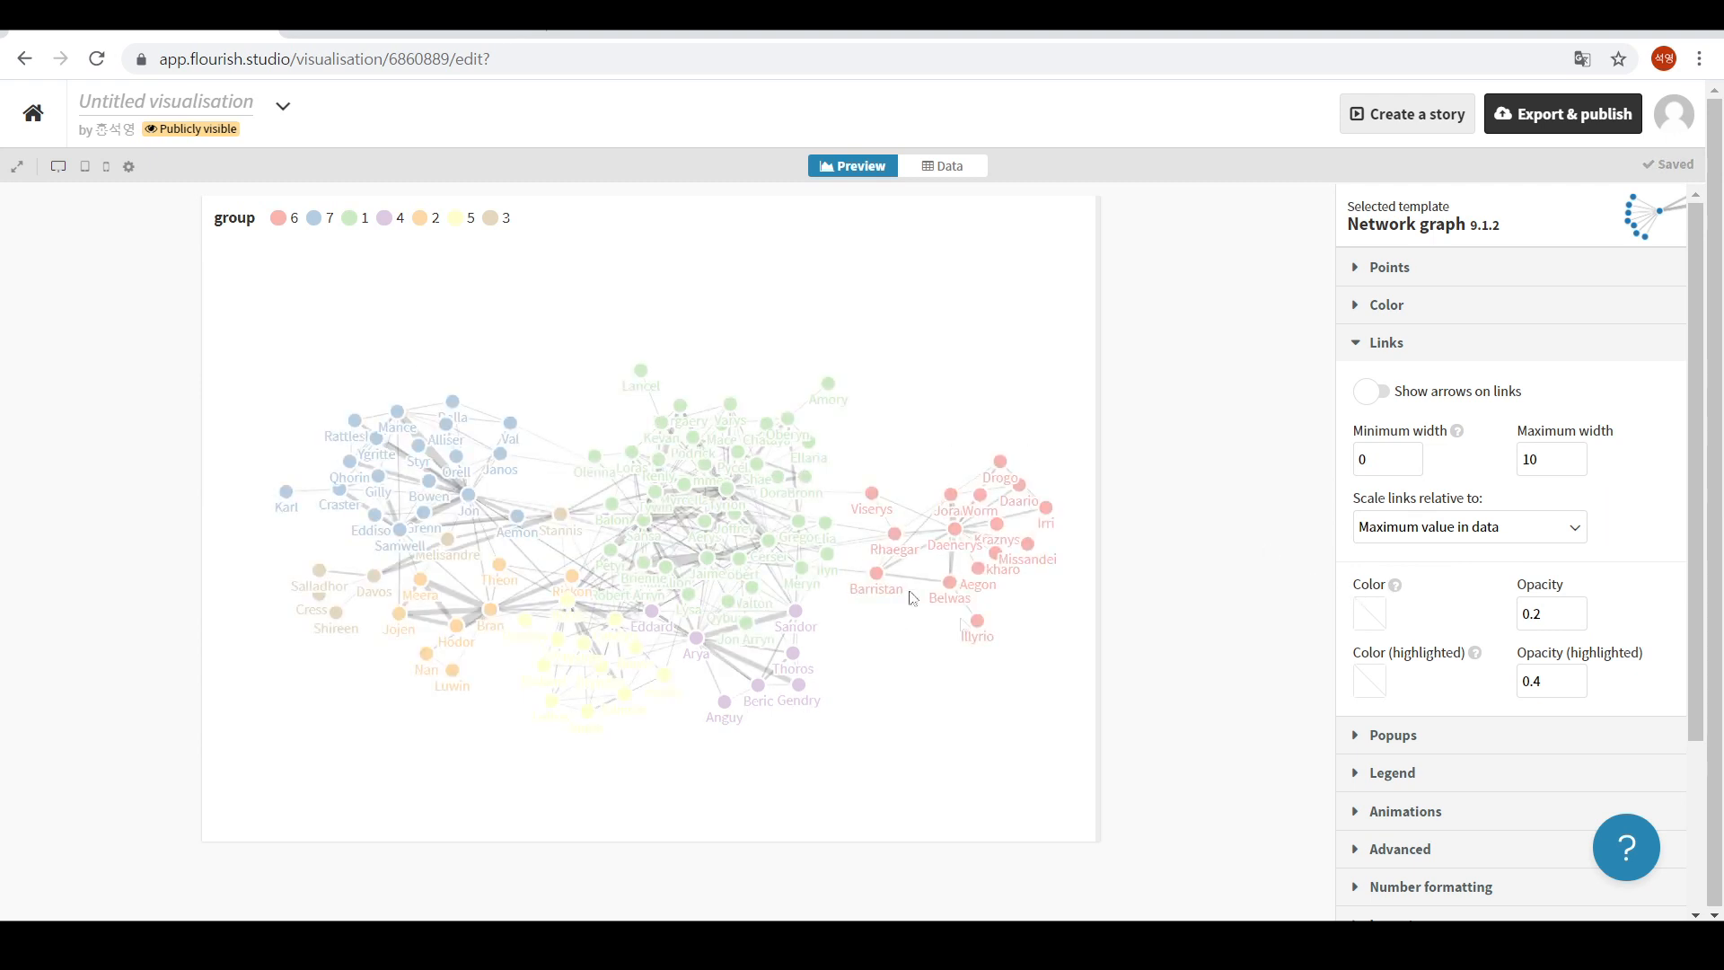
{"action": "left_click", "coordinate": [1359, 347]}
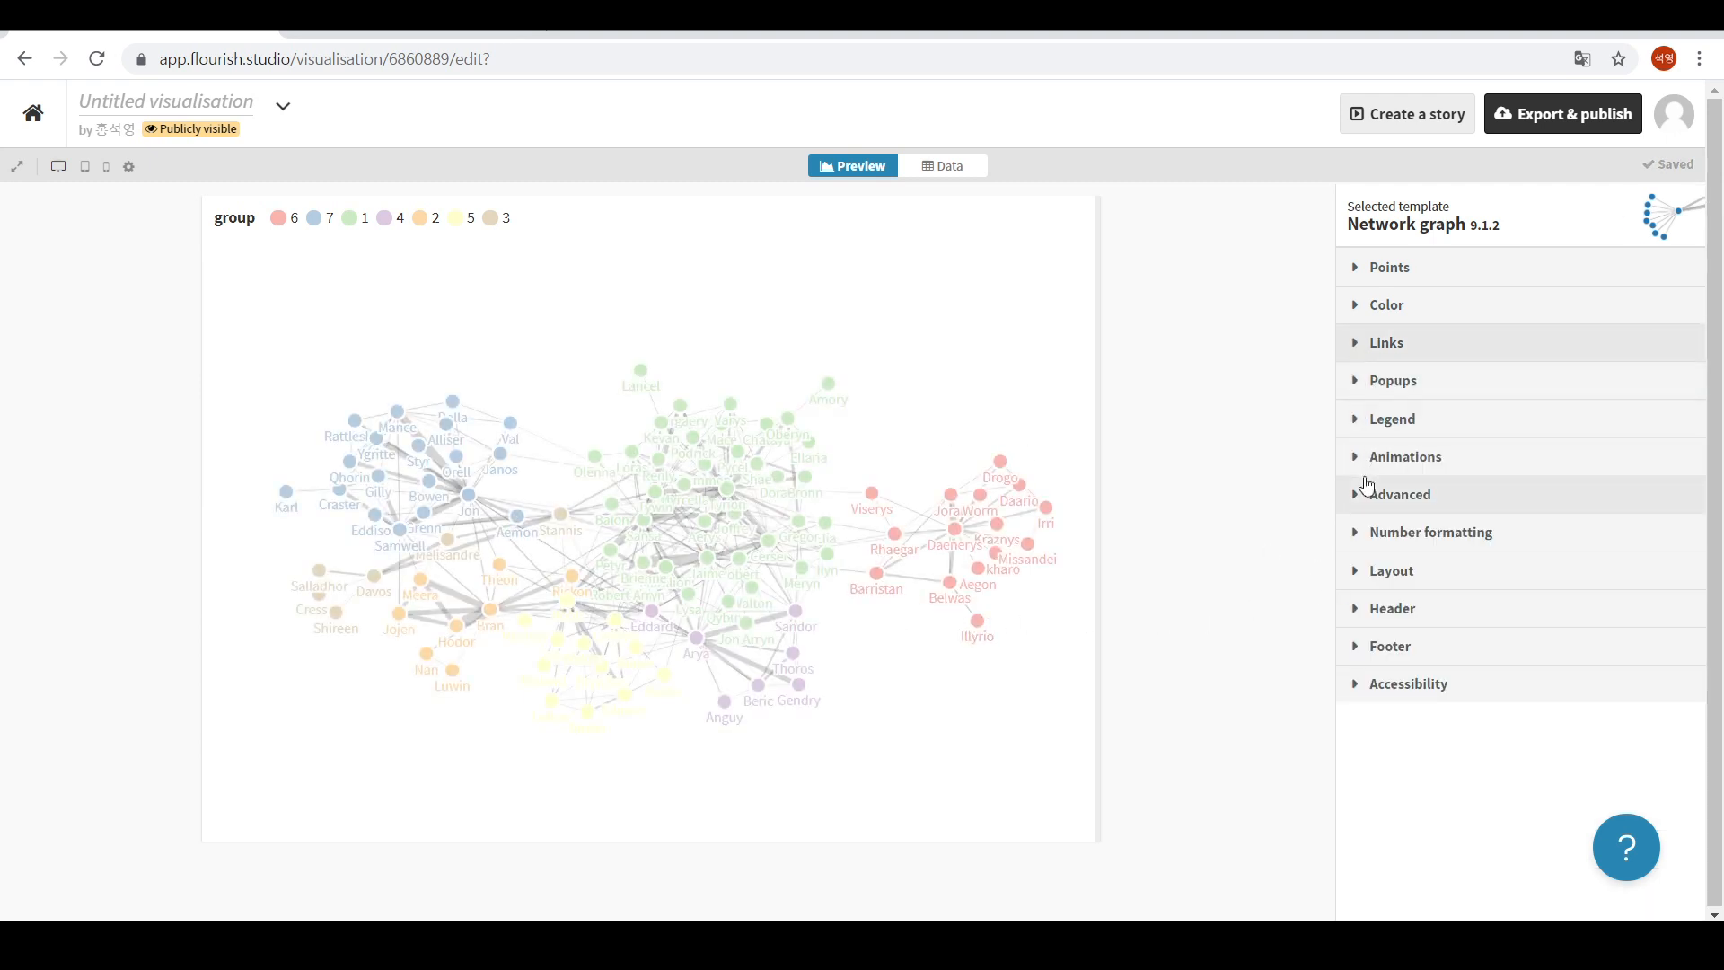
Try enabling popups, preview one on a point of group 6, and disable popups again.
{"action": "left_click", "coordinate": [1365, 385]}
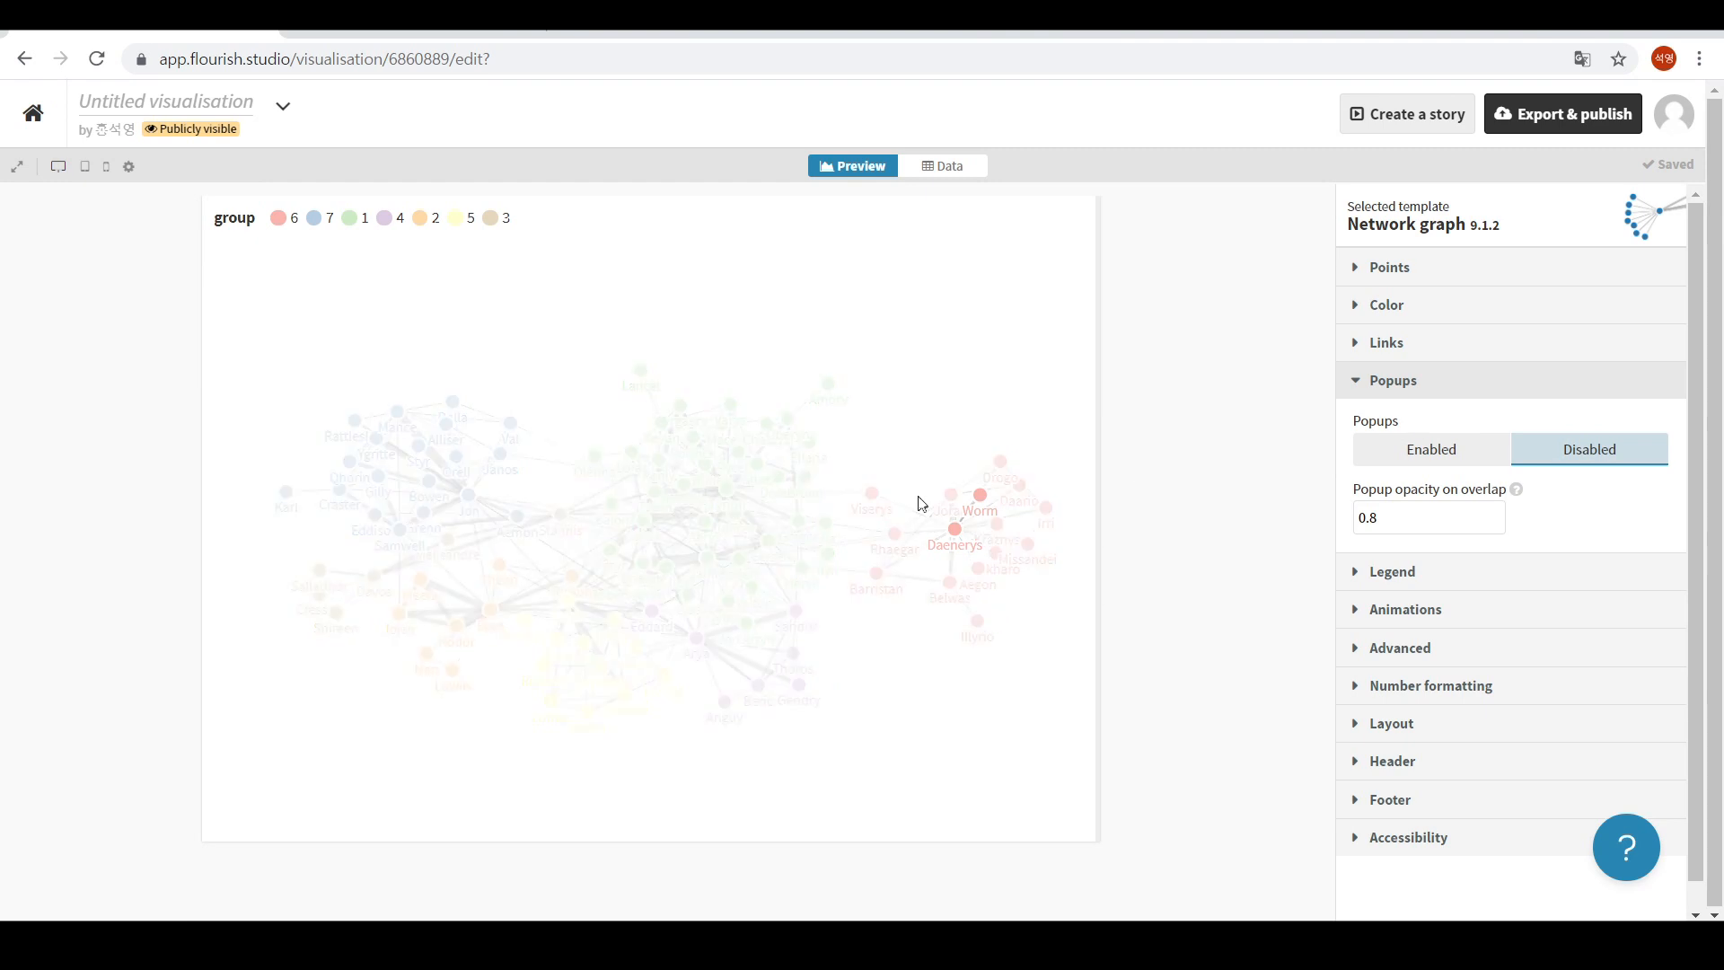
{"action": "left_click", "coordinate": [1447, 451]}
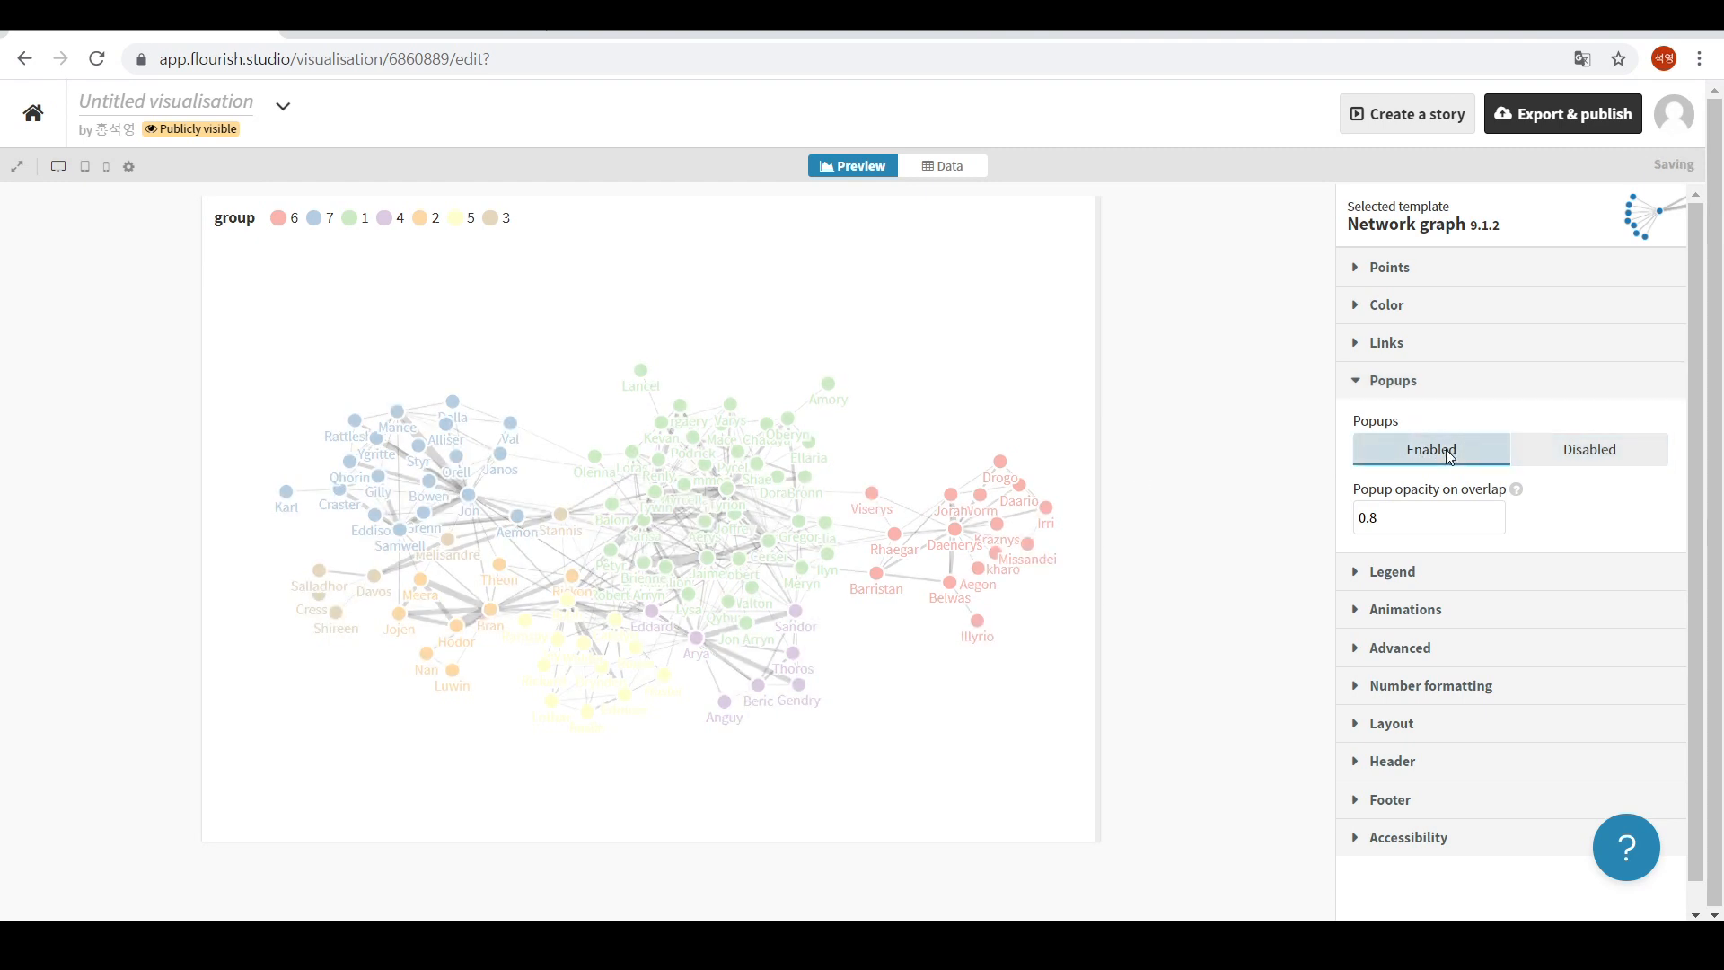
{"action": "mouse_move", "coordinate": [874, 503]}
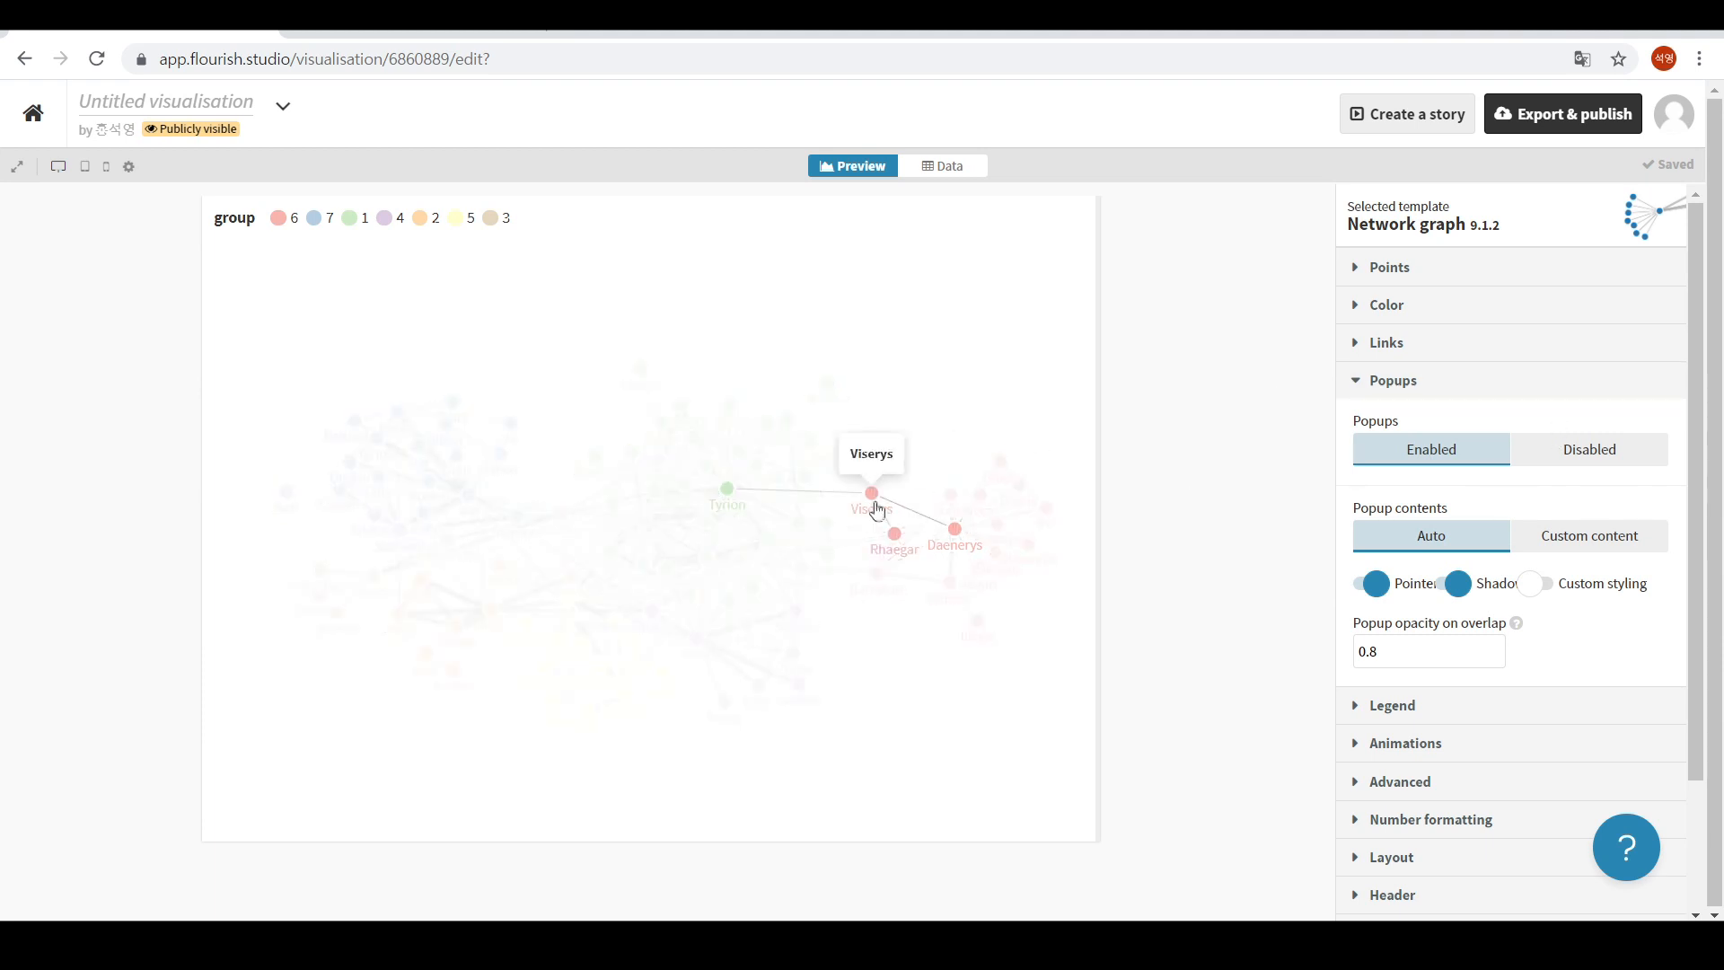
{"action": "left_click", "coordinate": [1568, 445]}
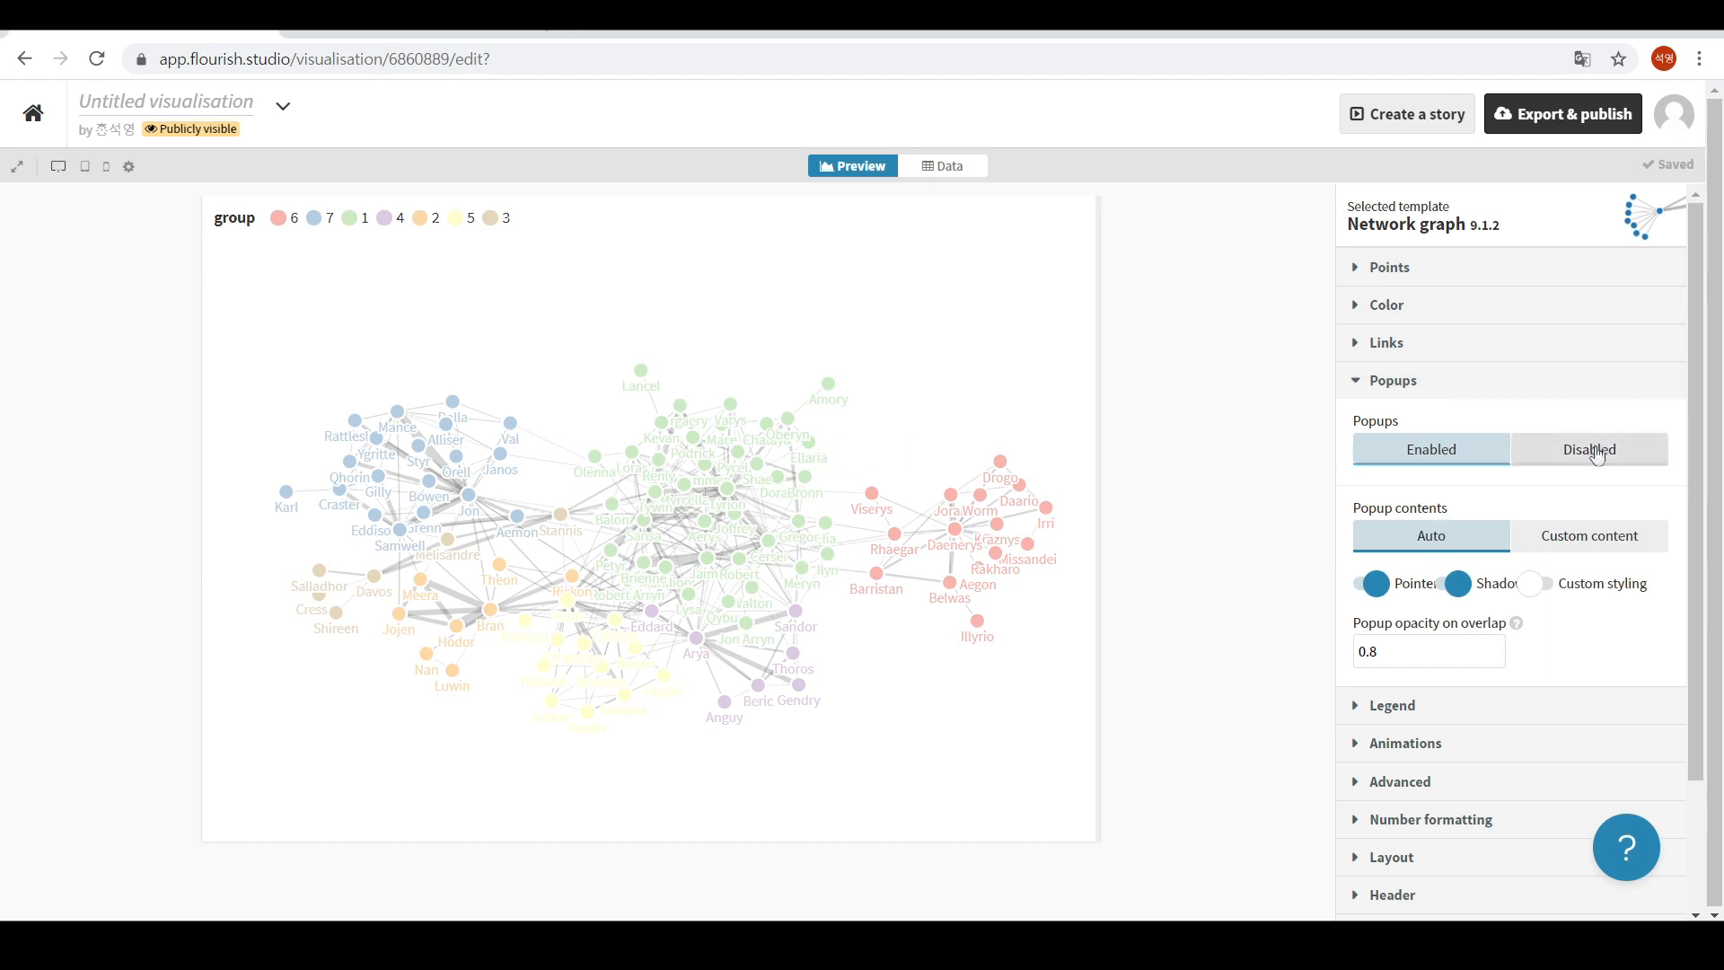
Try disabling the group legend and enable it again.
{"action": "left_click", "coordinate": [1390, 569]}
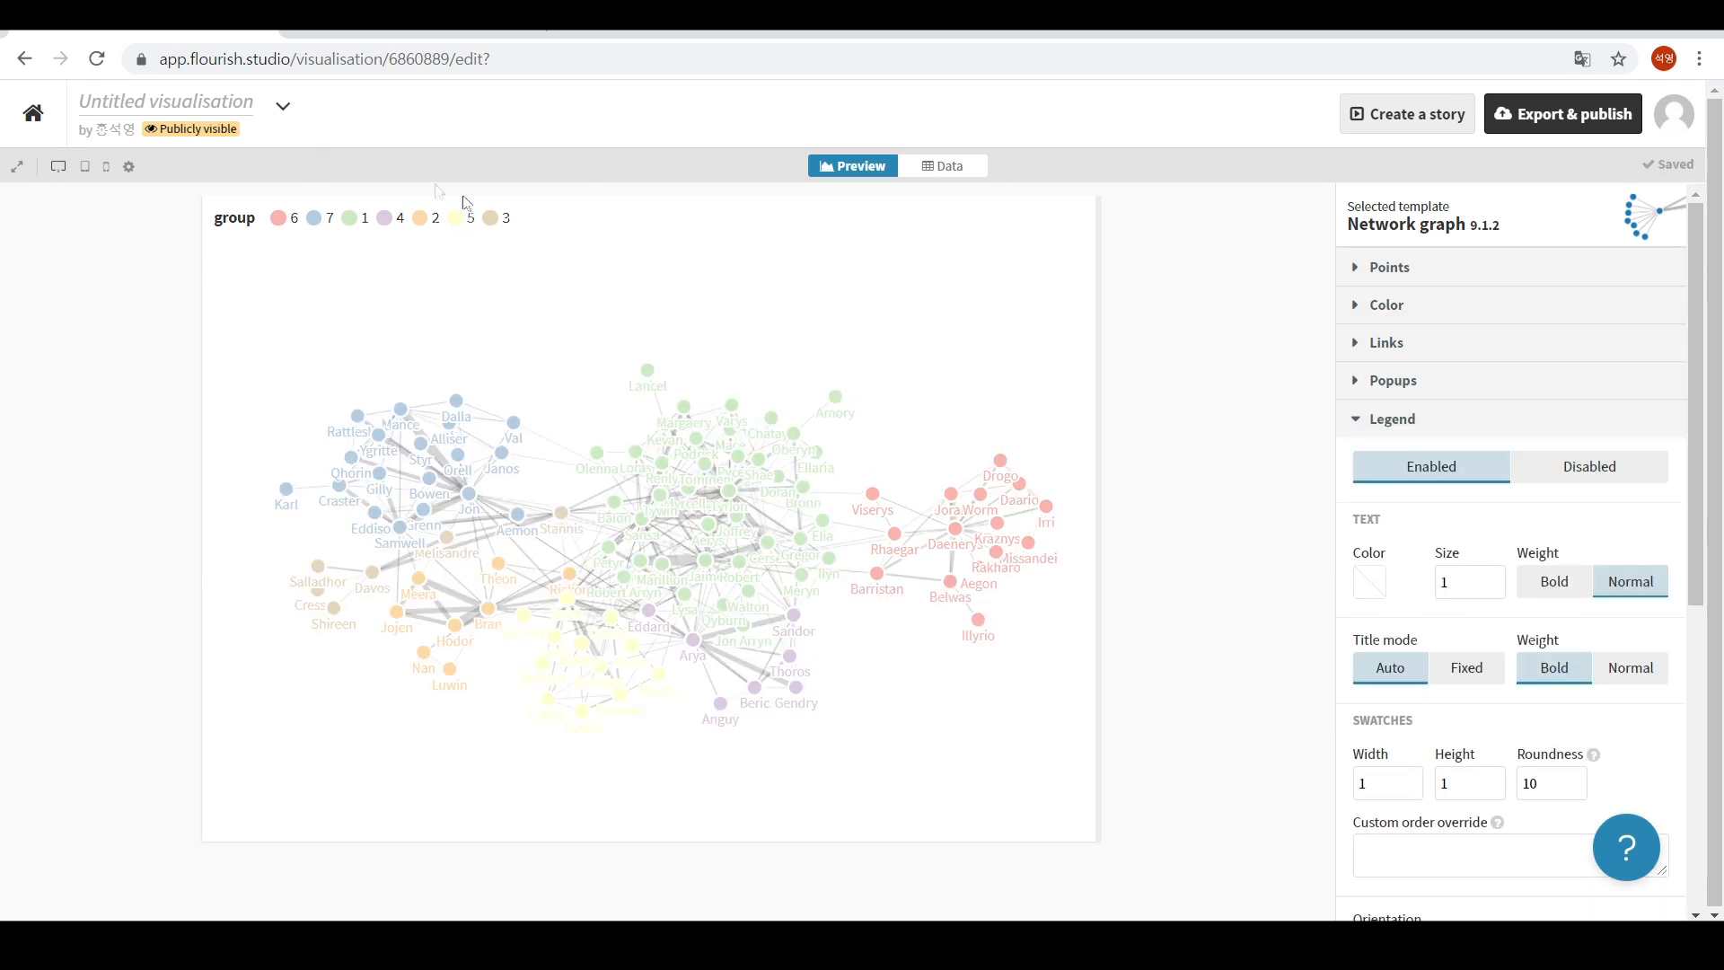
{"action": "left_click", "coordinate": [1548, 457]}
{"action": "left_click", "coordinate": [1473, 470]}
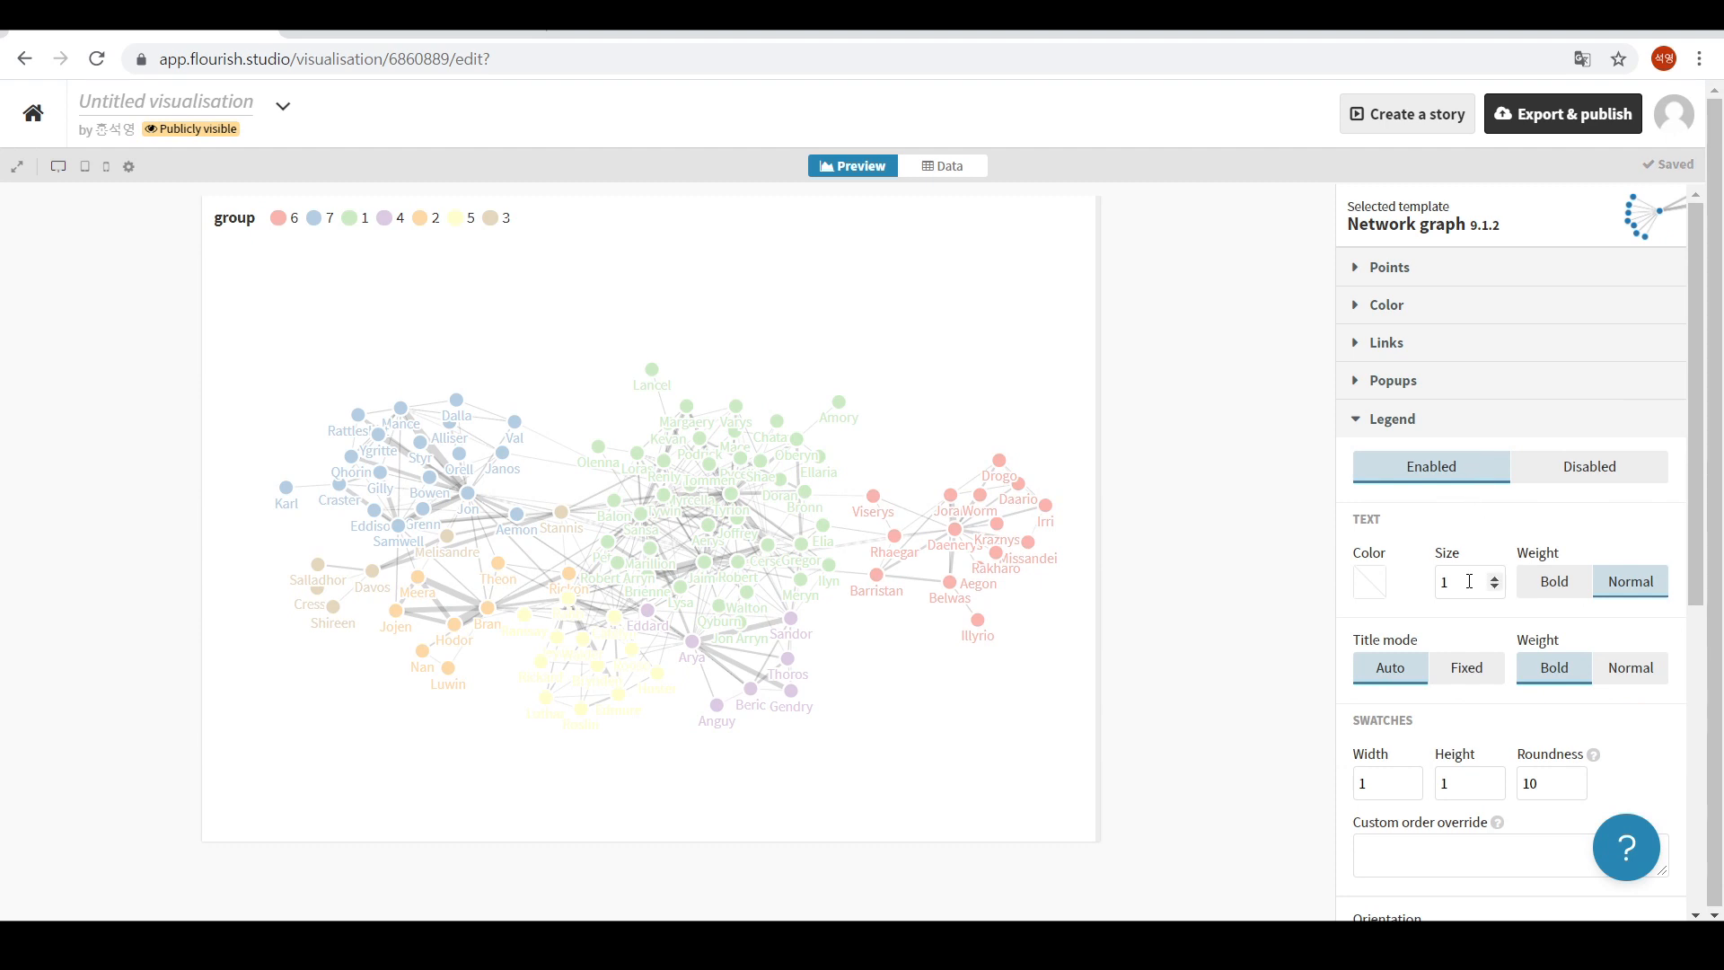
{"action": "left_click", "coordinate": [1354, 419]}
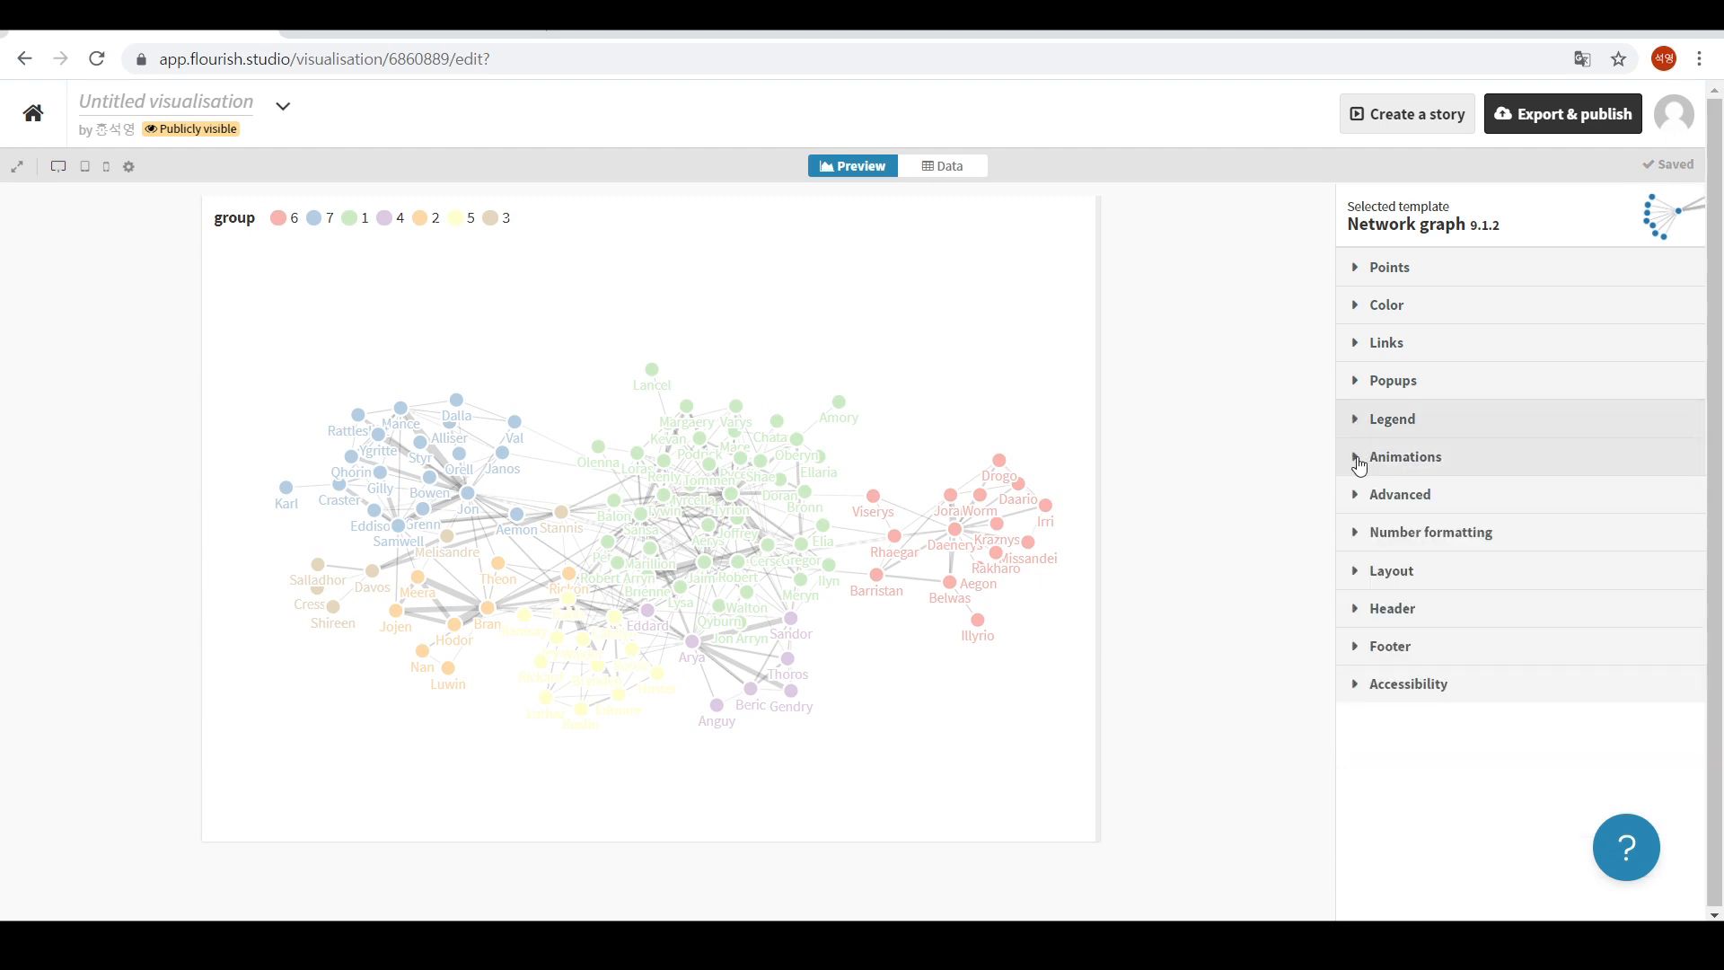
Turn on the animated network simulation and set its animation speed to 10.
{"action": "left_click", "coordinate": [1358, 460]}
{"action": "left_click", "coordinate": [1385, 519]}
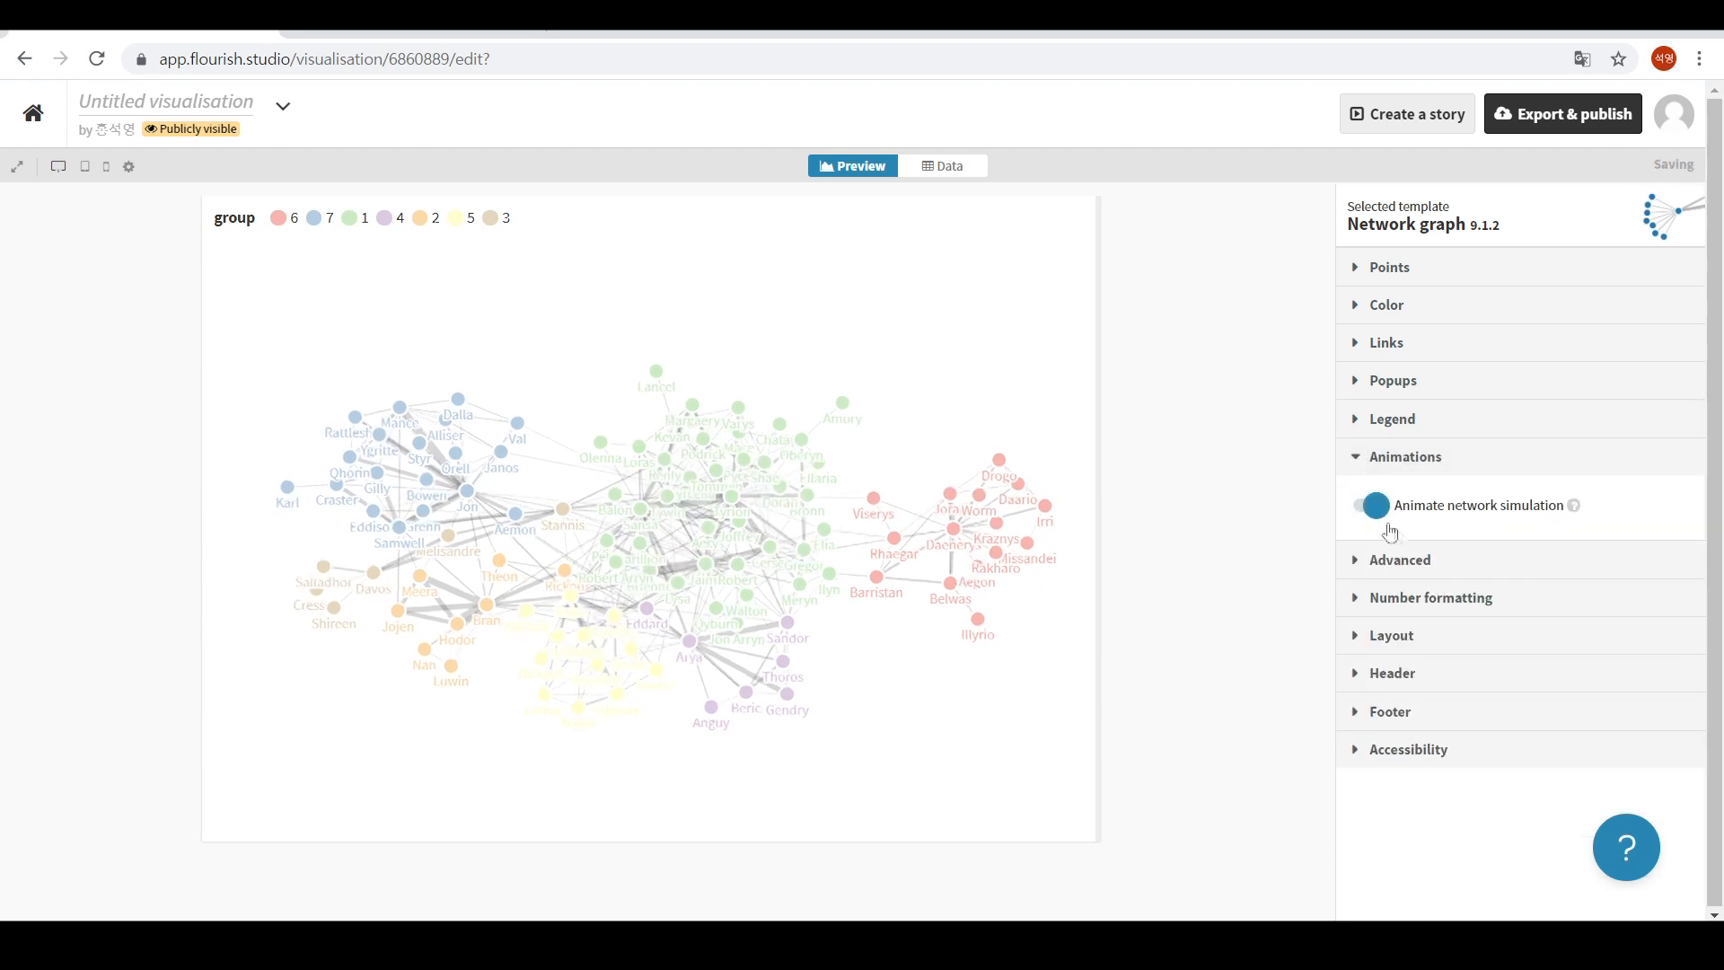
{"action": "left_click", "coordinate": [1410, 571]}
{"action": "left_click", "coordinate": [1409, 572]}
{"action": "left_click", "coordinate": [1409, 572]}
{"action": "left_click", "coordinate": [1410, 572]}
{"action": "left_click", "coordinate": [1410, 572]}
{"action": "left_click", "coordinate": [1410, 572]}
{"action": "left_click", "coordinate": [1410, 572]}
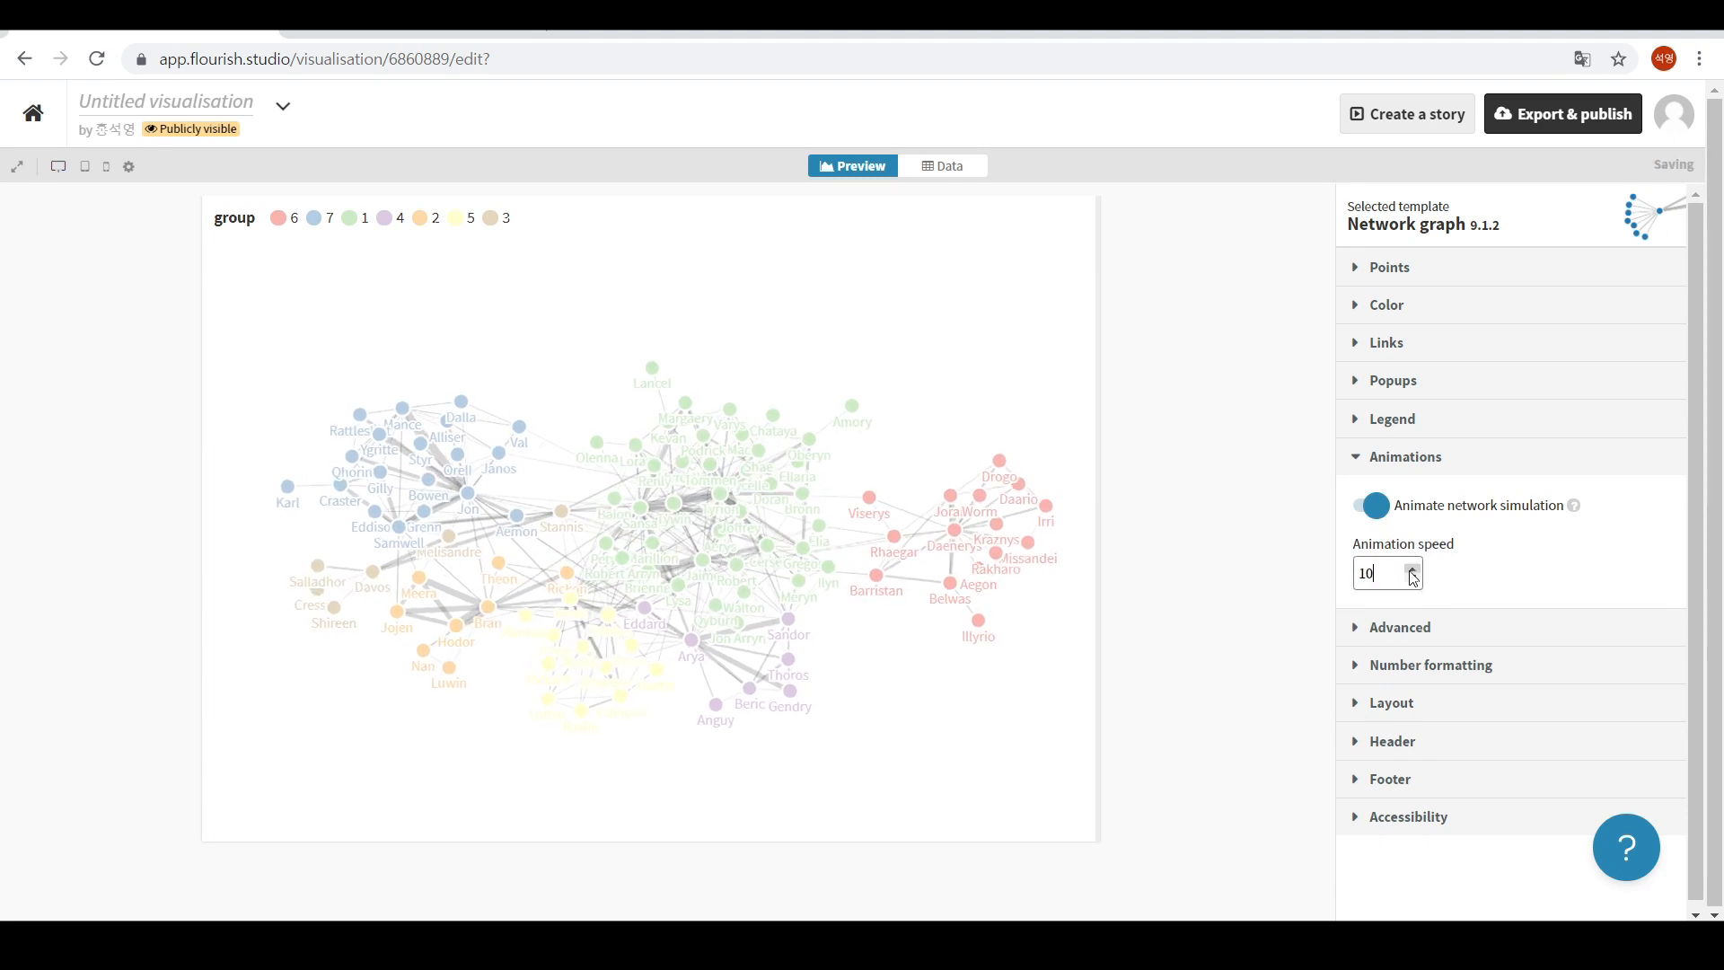
{"action": "left_click", "coordinate": [1407, 468]}
Examine the advanced force settings and the decimal separator option under number formatting.
{"action": "left_click", "coordinate": [1417, 493]}
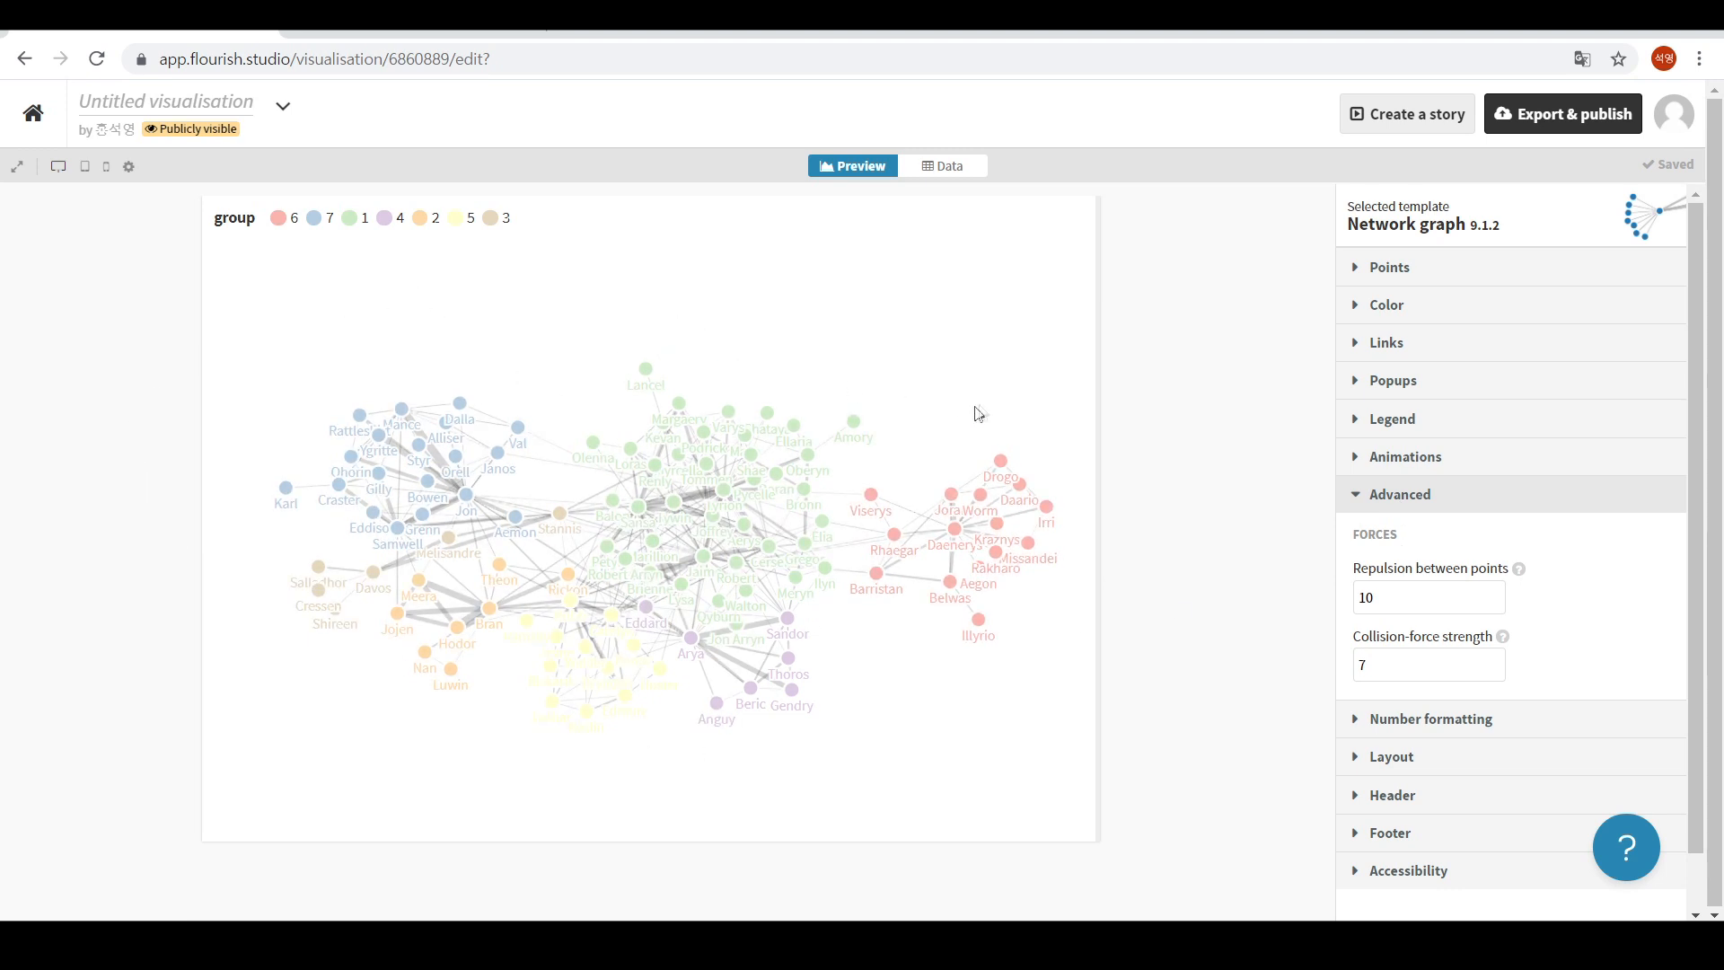
{"action": "left_click", "coordinate": [1354, 503]}
{"action": "left_click", "coordinate": [1353, 521]}
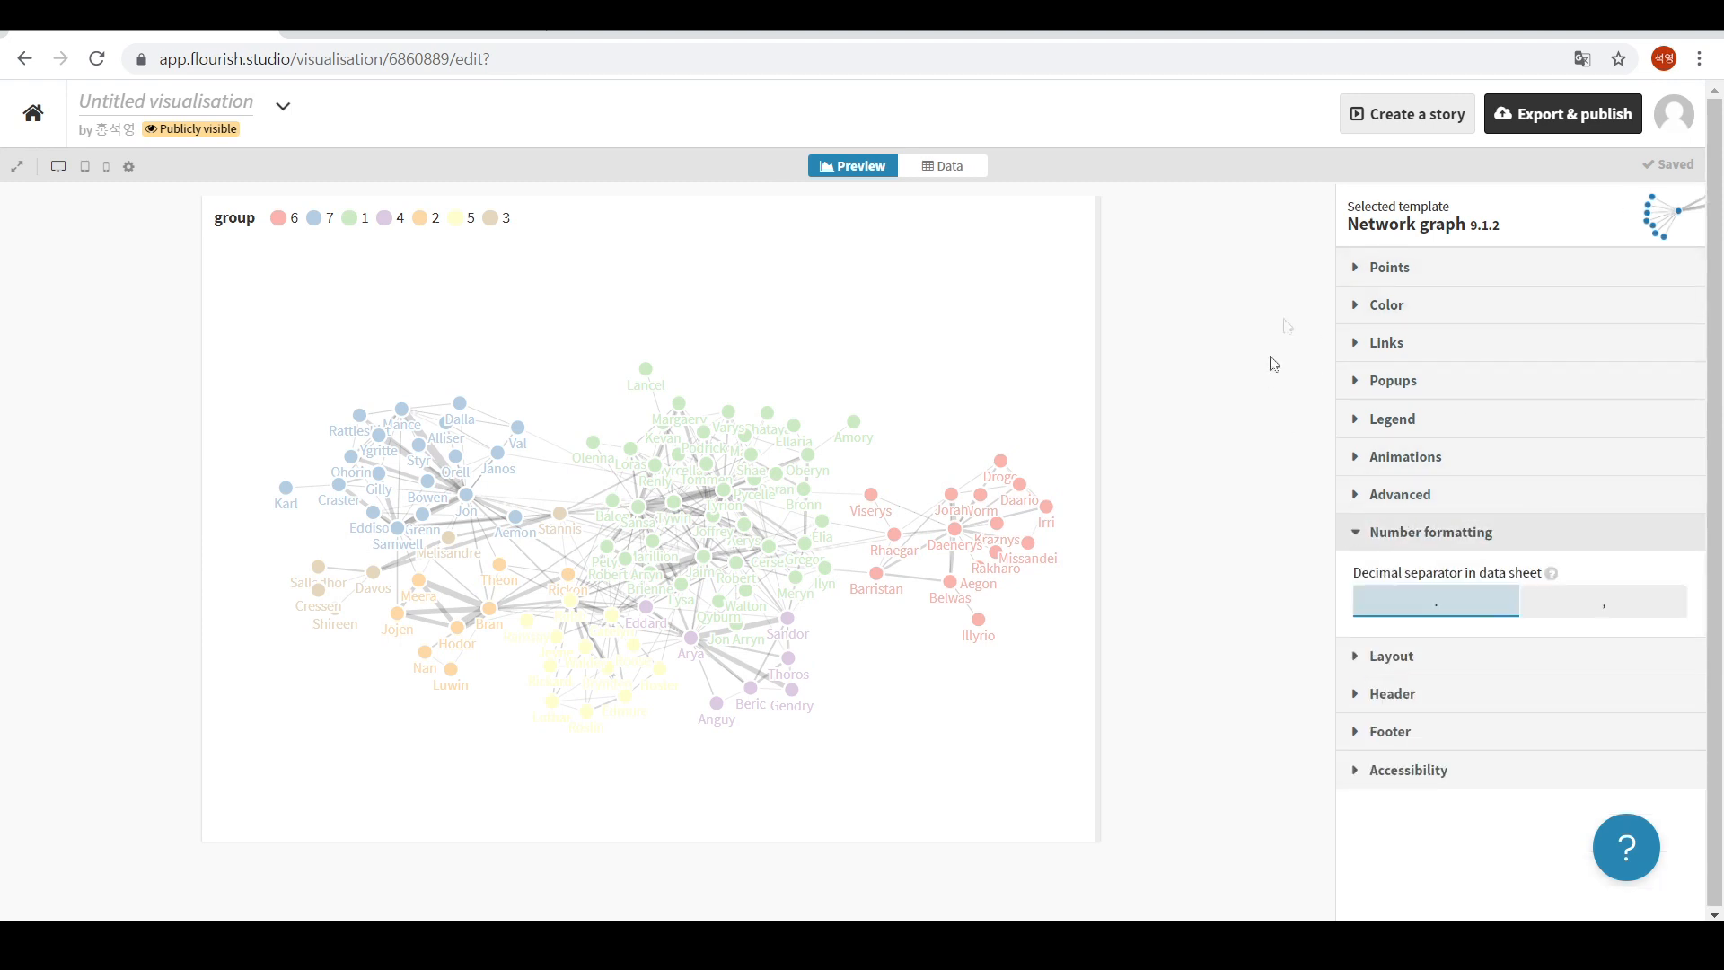
{"action": "left_click", "coordinate": [1356, 532]}
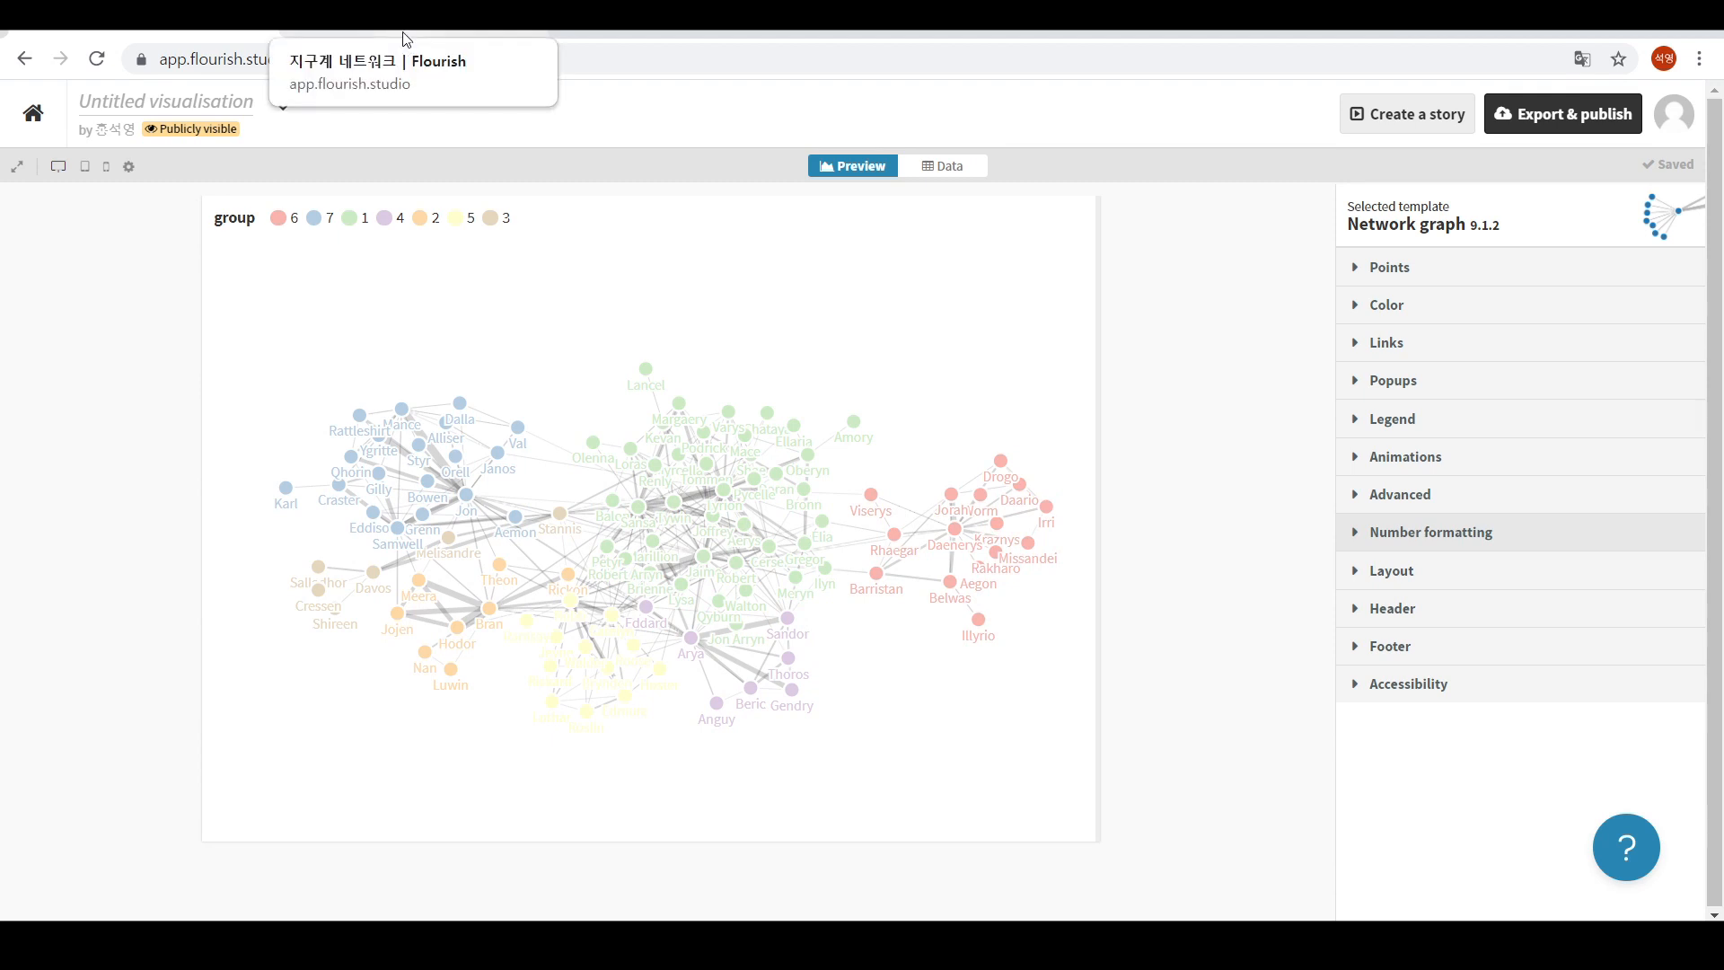
Switch to the 지구계 네트워크 visualisation, preview its graph and move the 토양 point to see how the network reacts.
{"action": "left_click", "coordinate": [409, 35]}
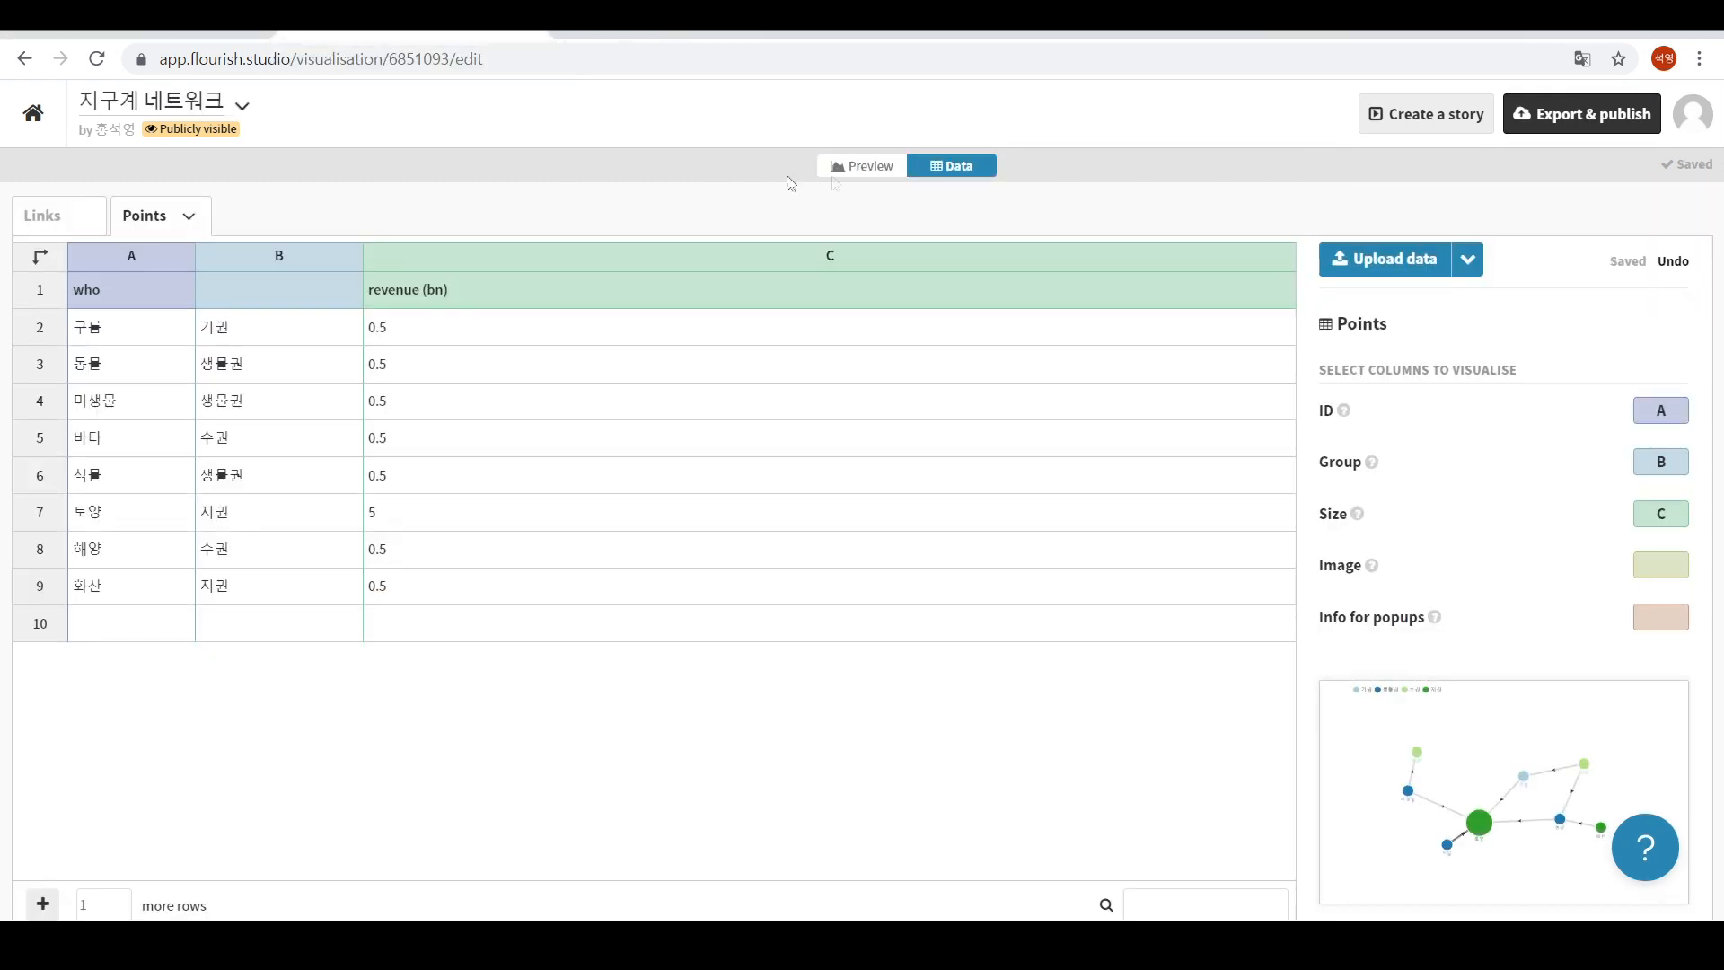
{"action": "left_click", "coordinate": [857, 168]}
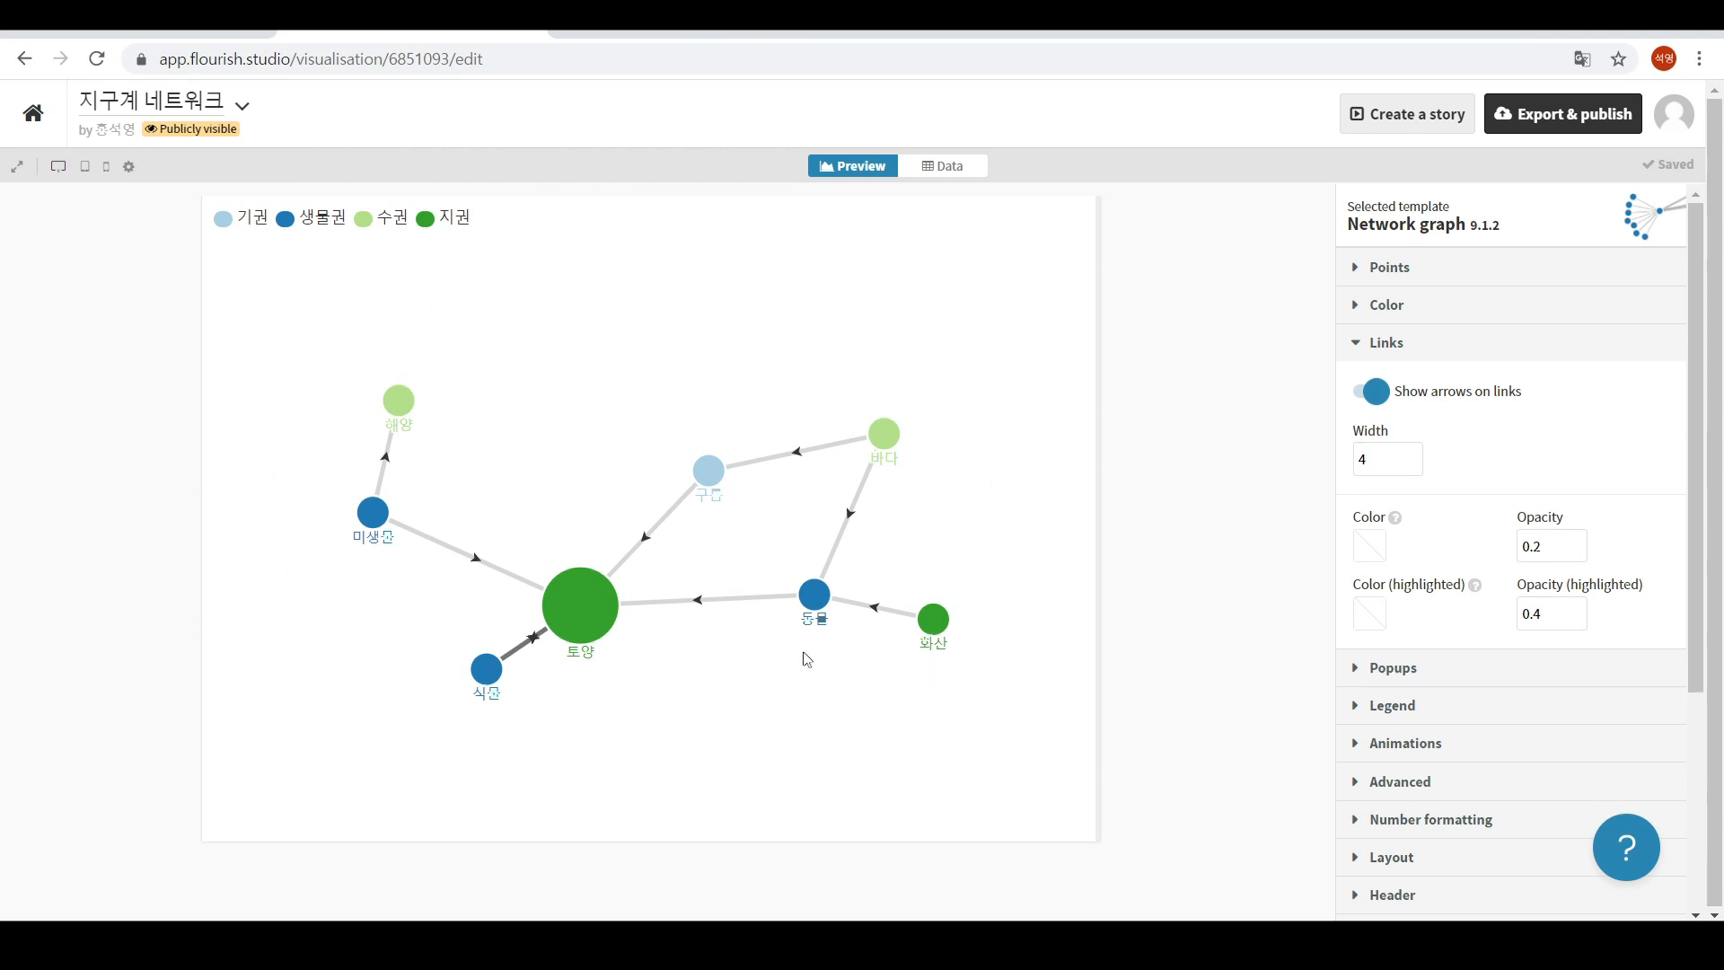
{"action": "left_click_drag", "start_coordinate": [568, 629], "coordinate": [604, 550]}
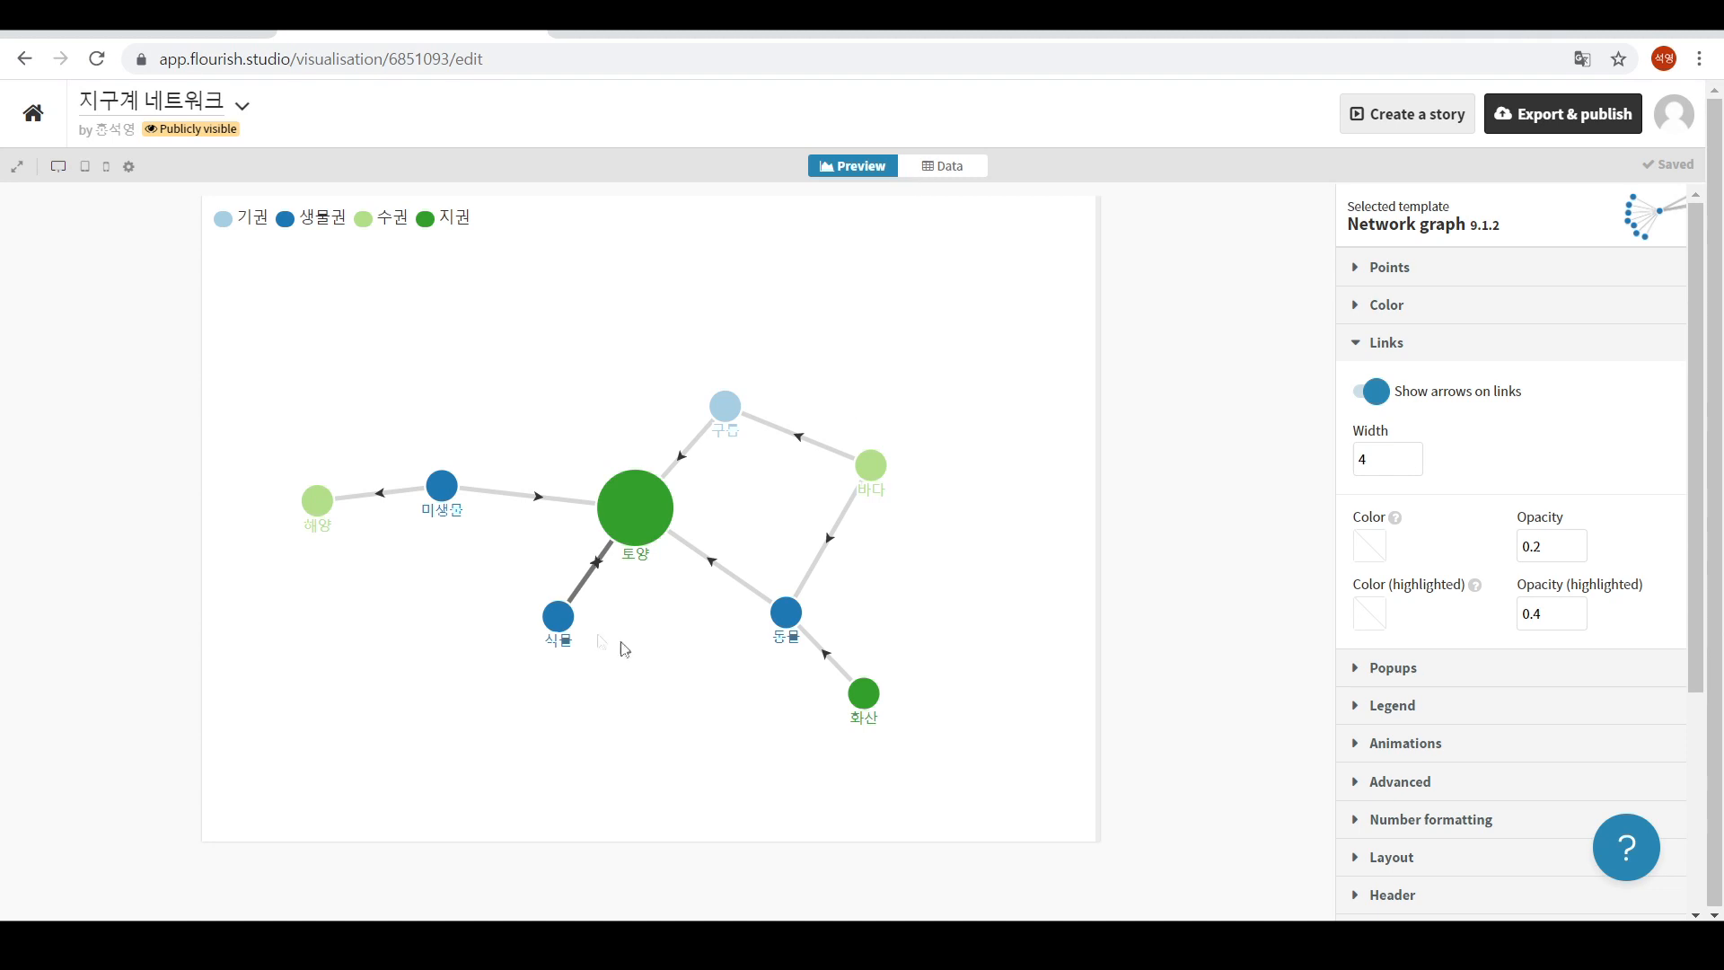
Open the graph's Points data and examine the column headers 누가, 그룹 and 중요도.
{"action": "left_click", "coordinate": [942, 166]}
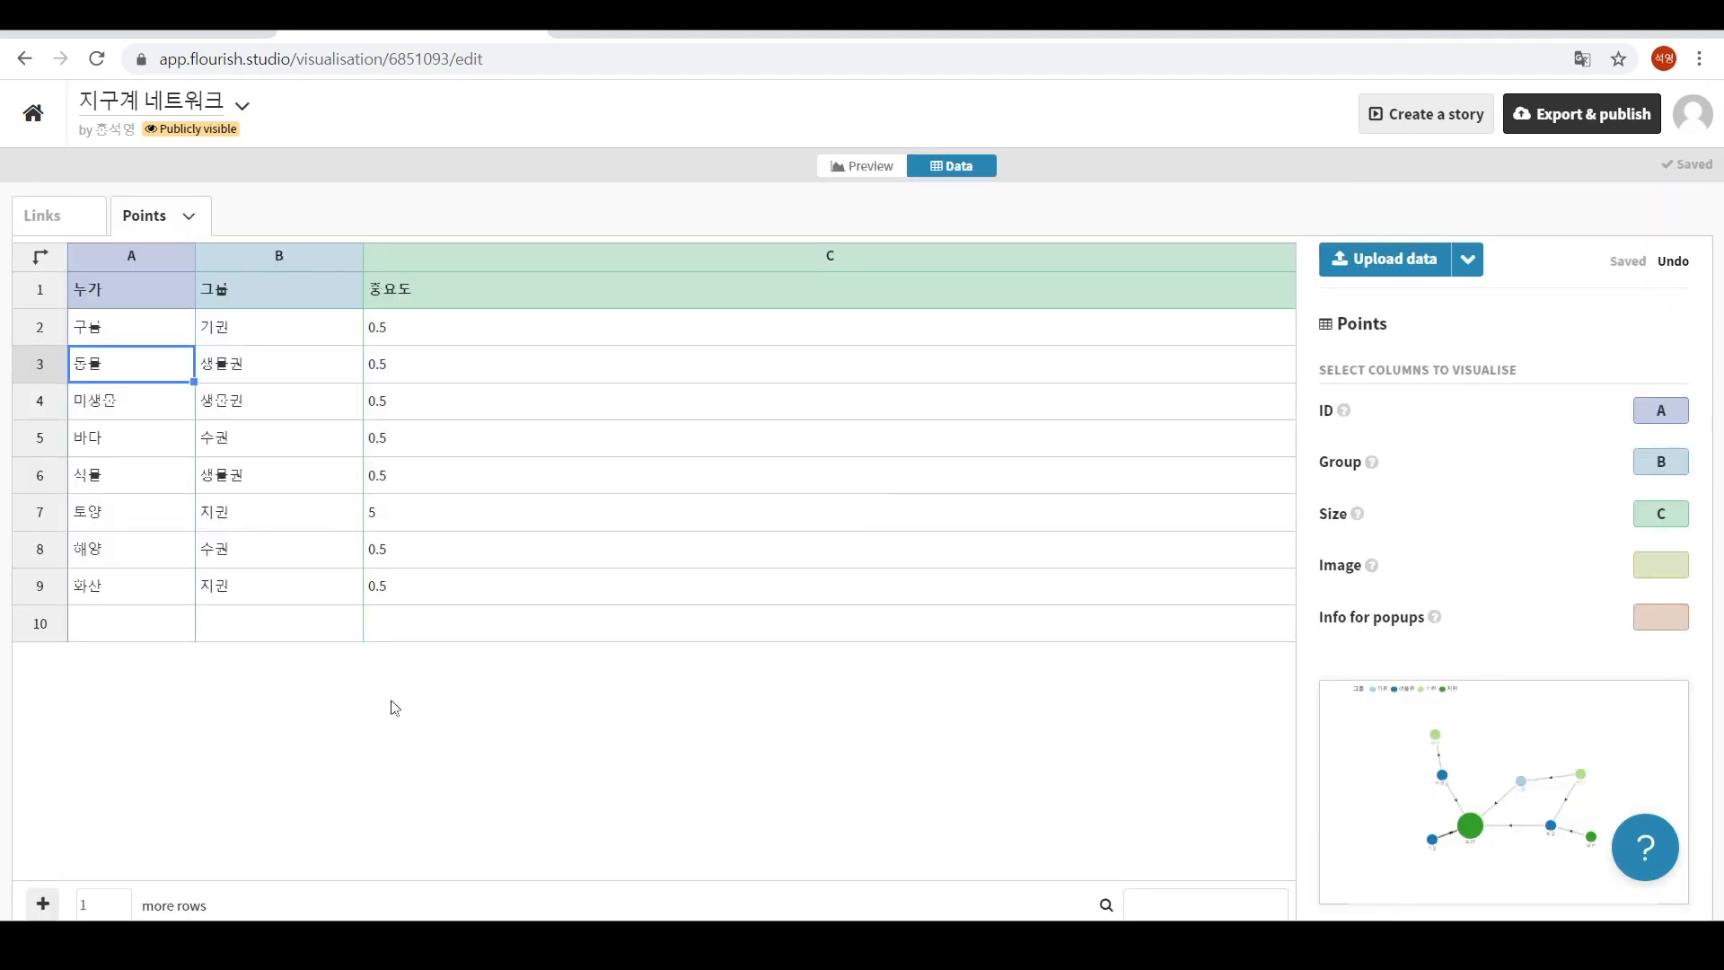
{"action": "left_click", "coordinate": [269, 625]}
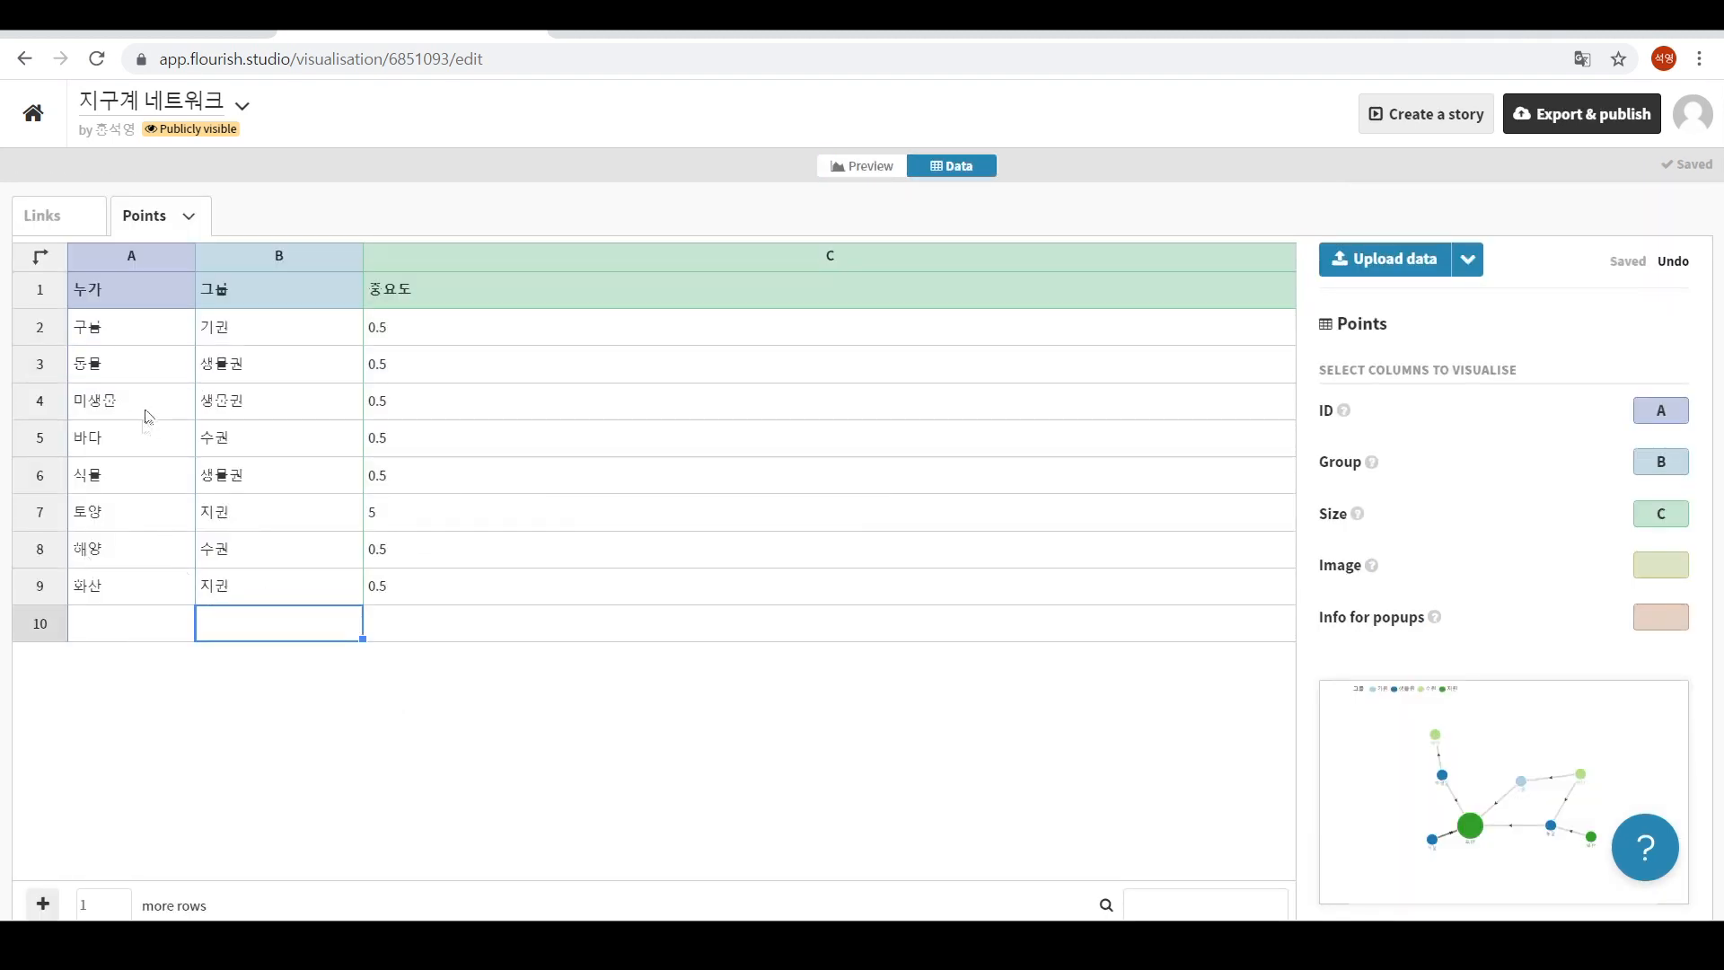
{"action": "left_click", "coordinate": [140, 293]}
{"action": "left_click", "coordinate": [239, 300]}
{"action": "left_click", "coordinate": [420, 296]}
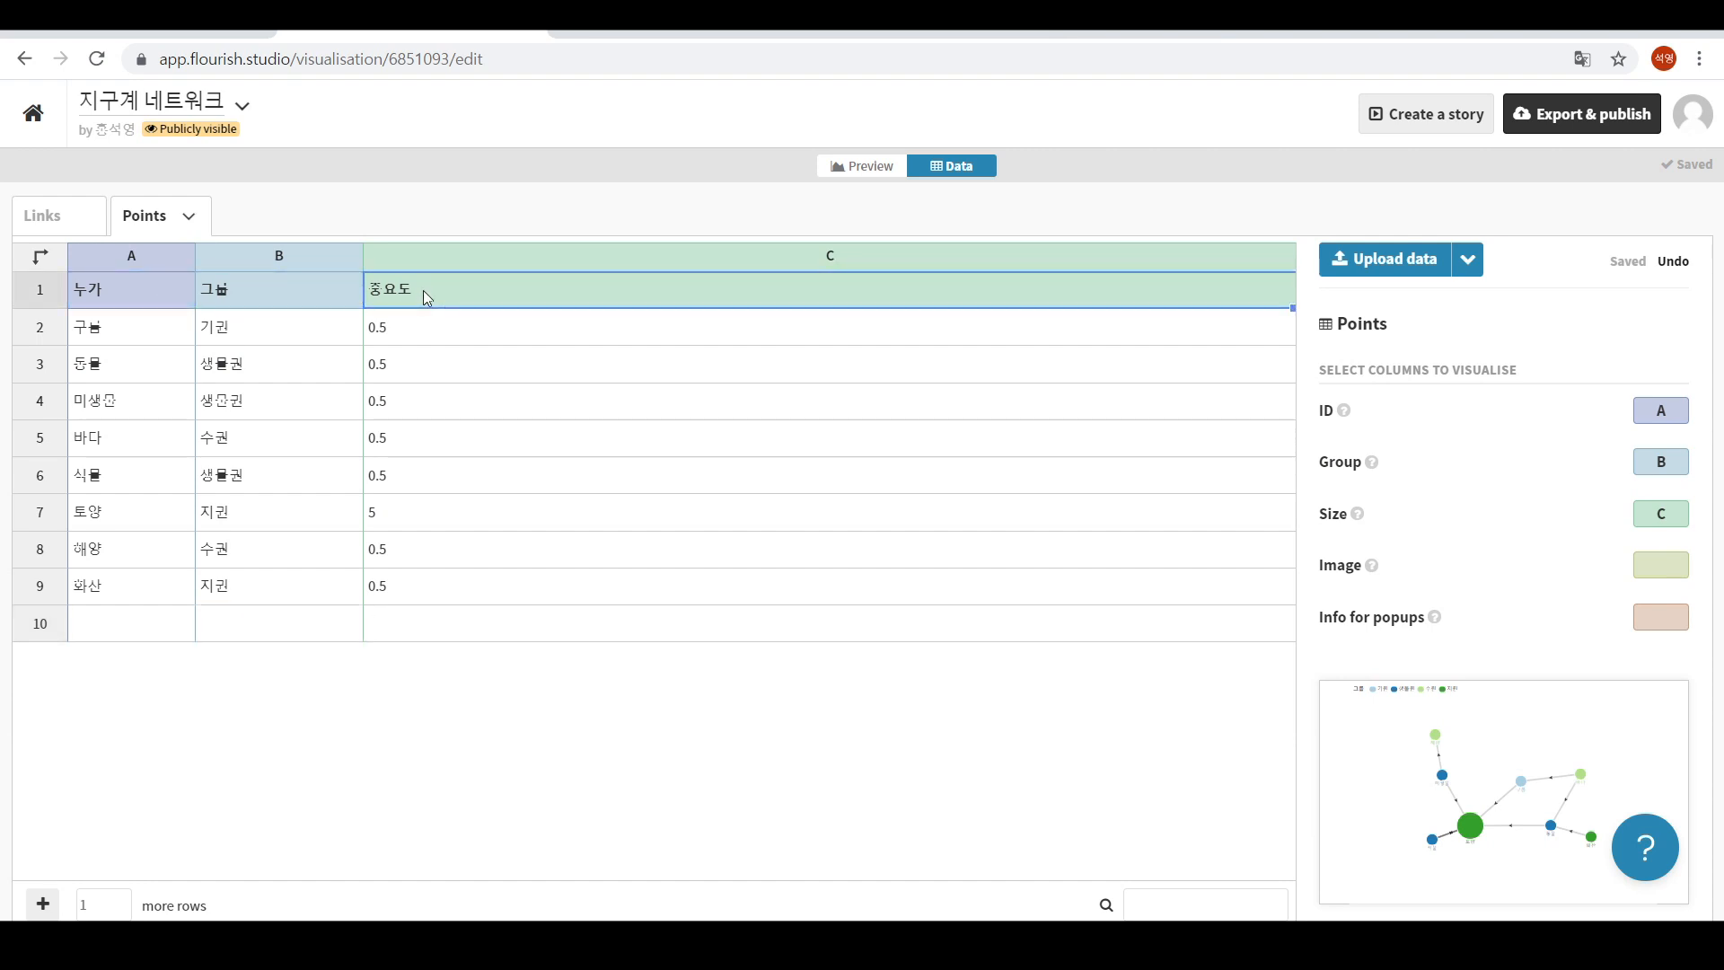
{"action": "left_click", "coordinate": [148, 294]}
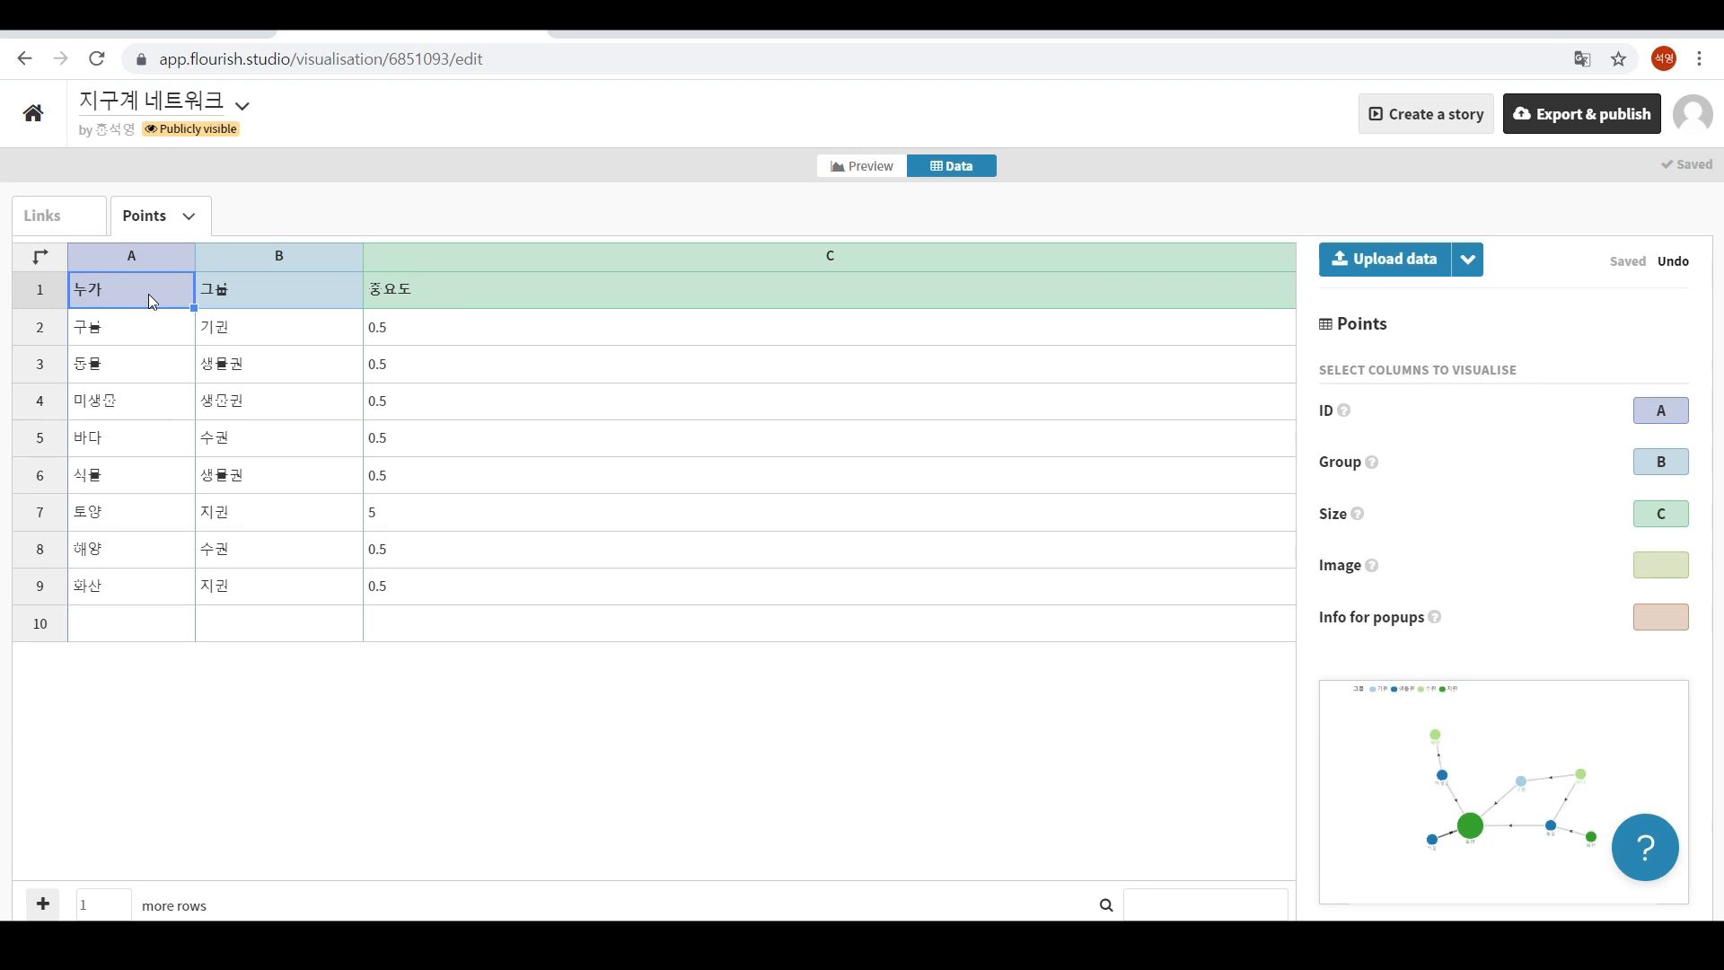
Go through the point names in the 누가 column of the Points sheet, rows 2 to 9.
{"action": "left_click", "coordinate": [141, 341]}
{"action": "left_click", "coordinate": [144, 364]}
{"action": "left_click", "coordinate": [136, 404]}
{"action": "left_click", "coordinate": [137, 437]}
{"action": "left_click", "coordinate": [136, 472]}
{"action": "left_click", "coordinate": [135, 514]}
{"action": "left_click", "coordinate": [126, 552]}
{"action": "left_click", "coordinate": [142, 586]}
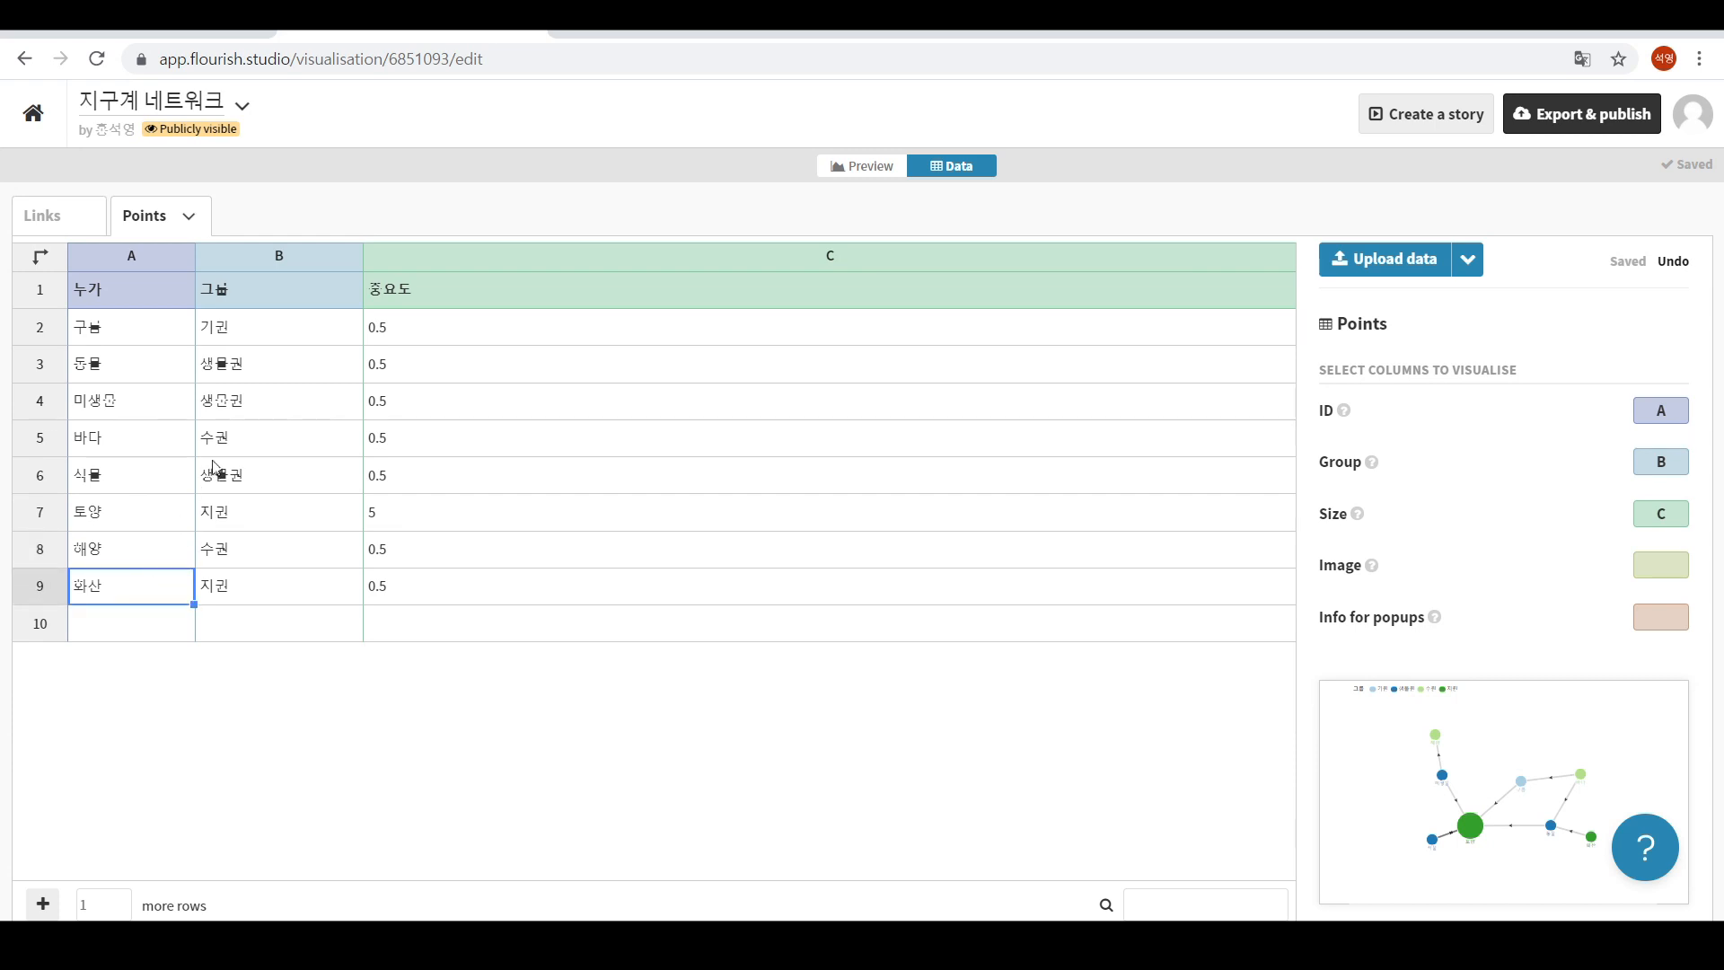
{"action": "left_click_drag", "start_coordinate": [169, 334], "coordinate": [130, 592]}
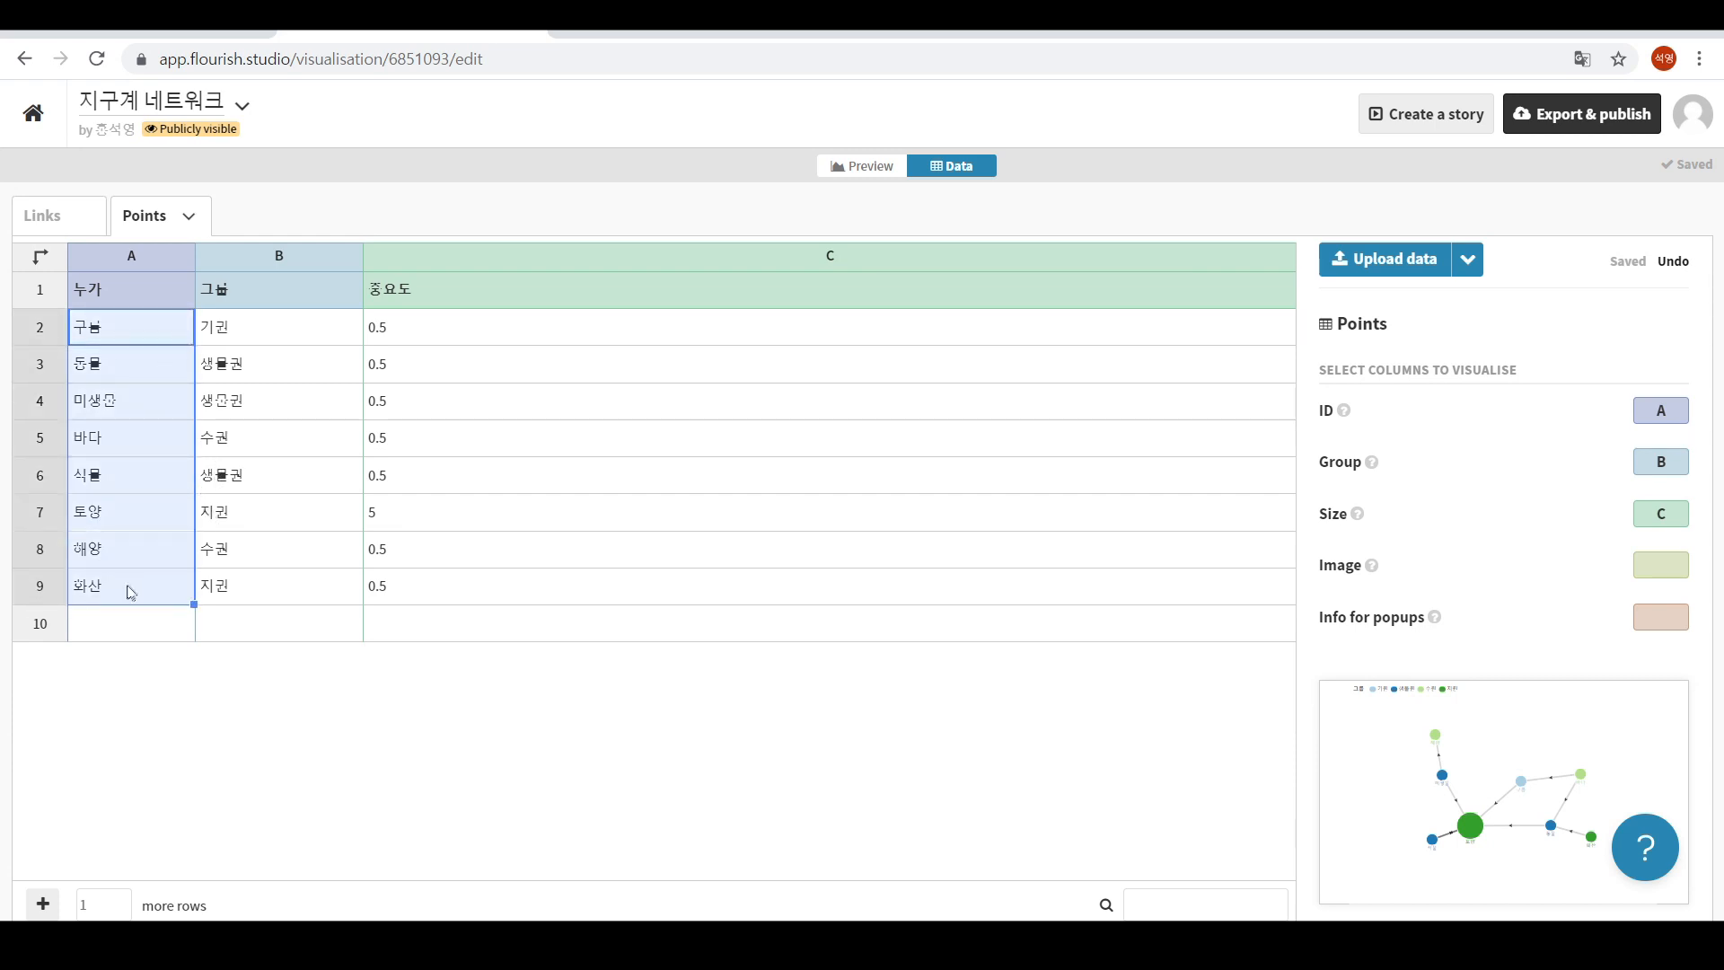
Examine the group assignments in the 그룹 column and the values in the 중요도 column for rows 2 to 9.
{"action": "left_click", "coordinate": [251, 294]}
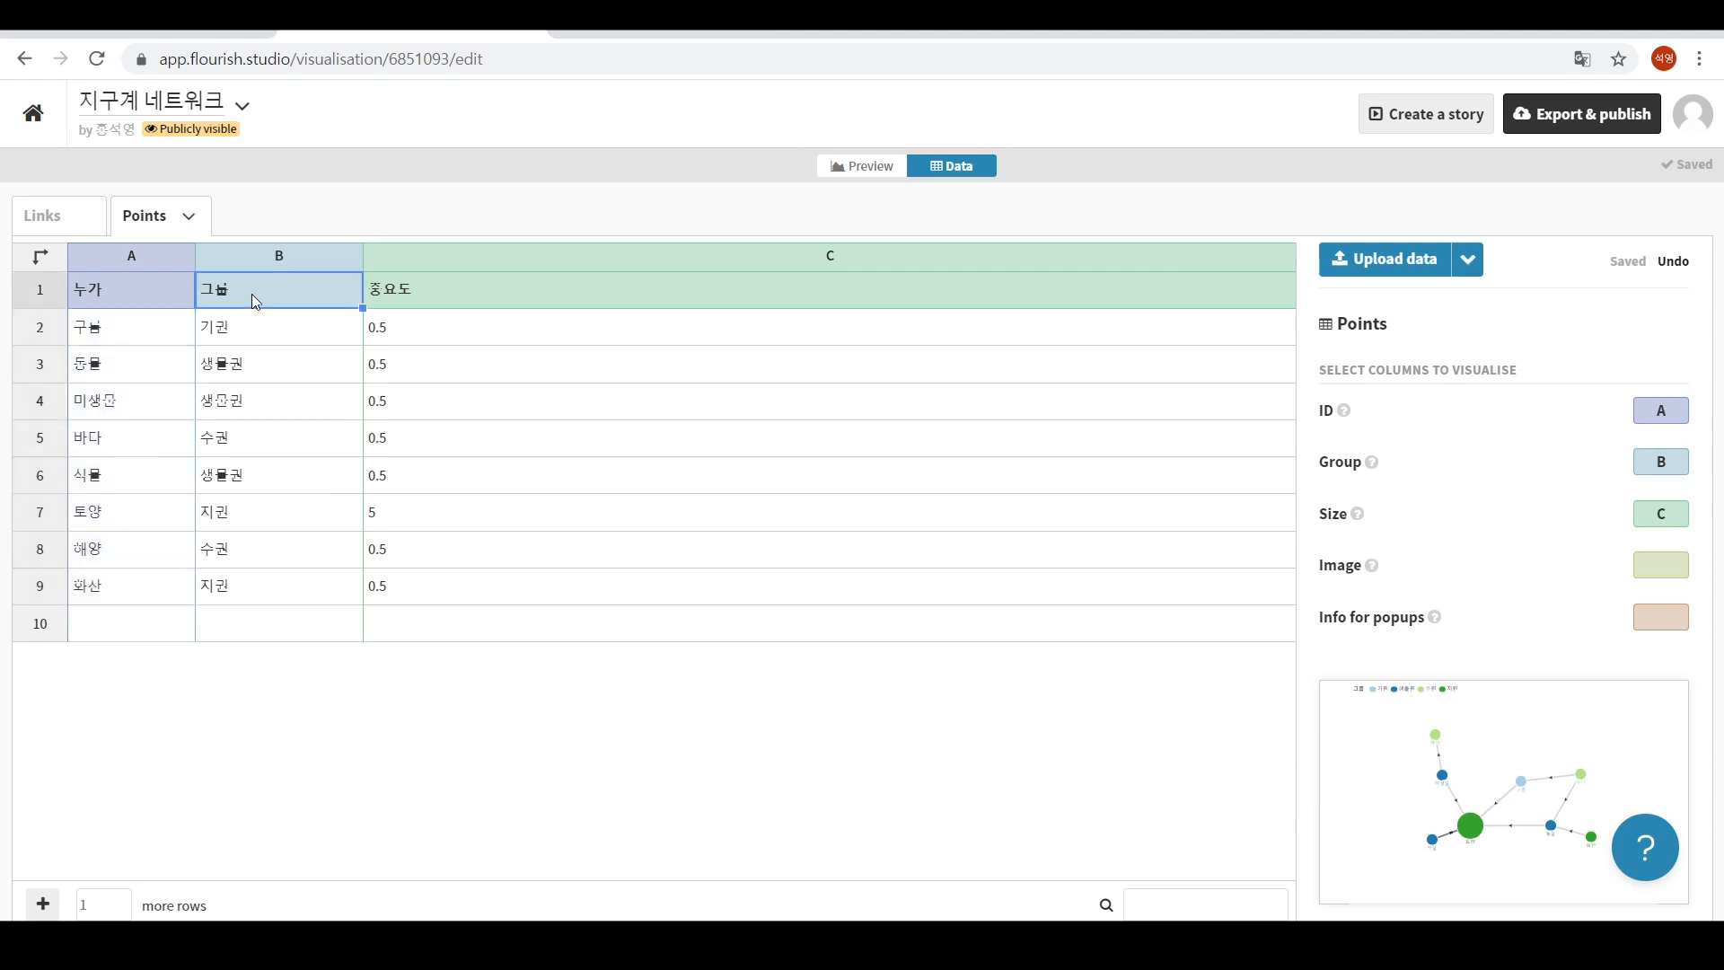
{"action": "left_click", "coordinate": [172, 330]}
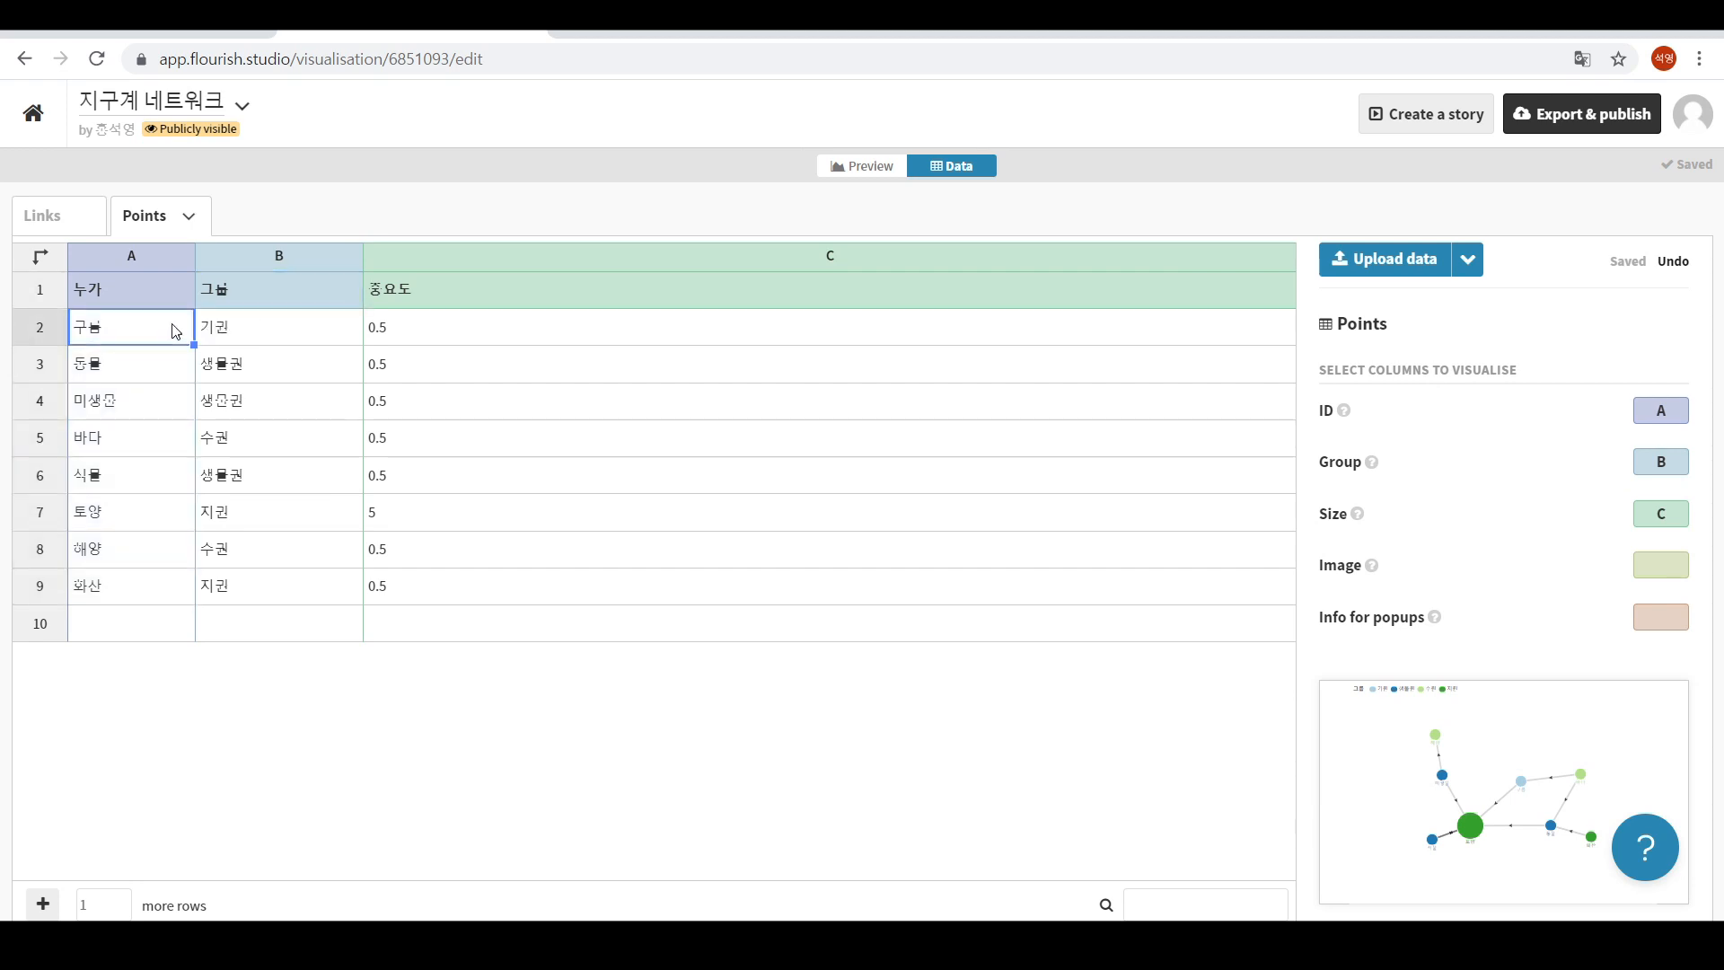
{"action": "left_click", "coordinate": [229, 342]}
{"action": "left_click", "coordinate": [236, 378]}
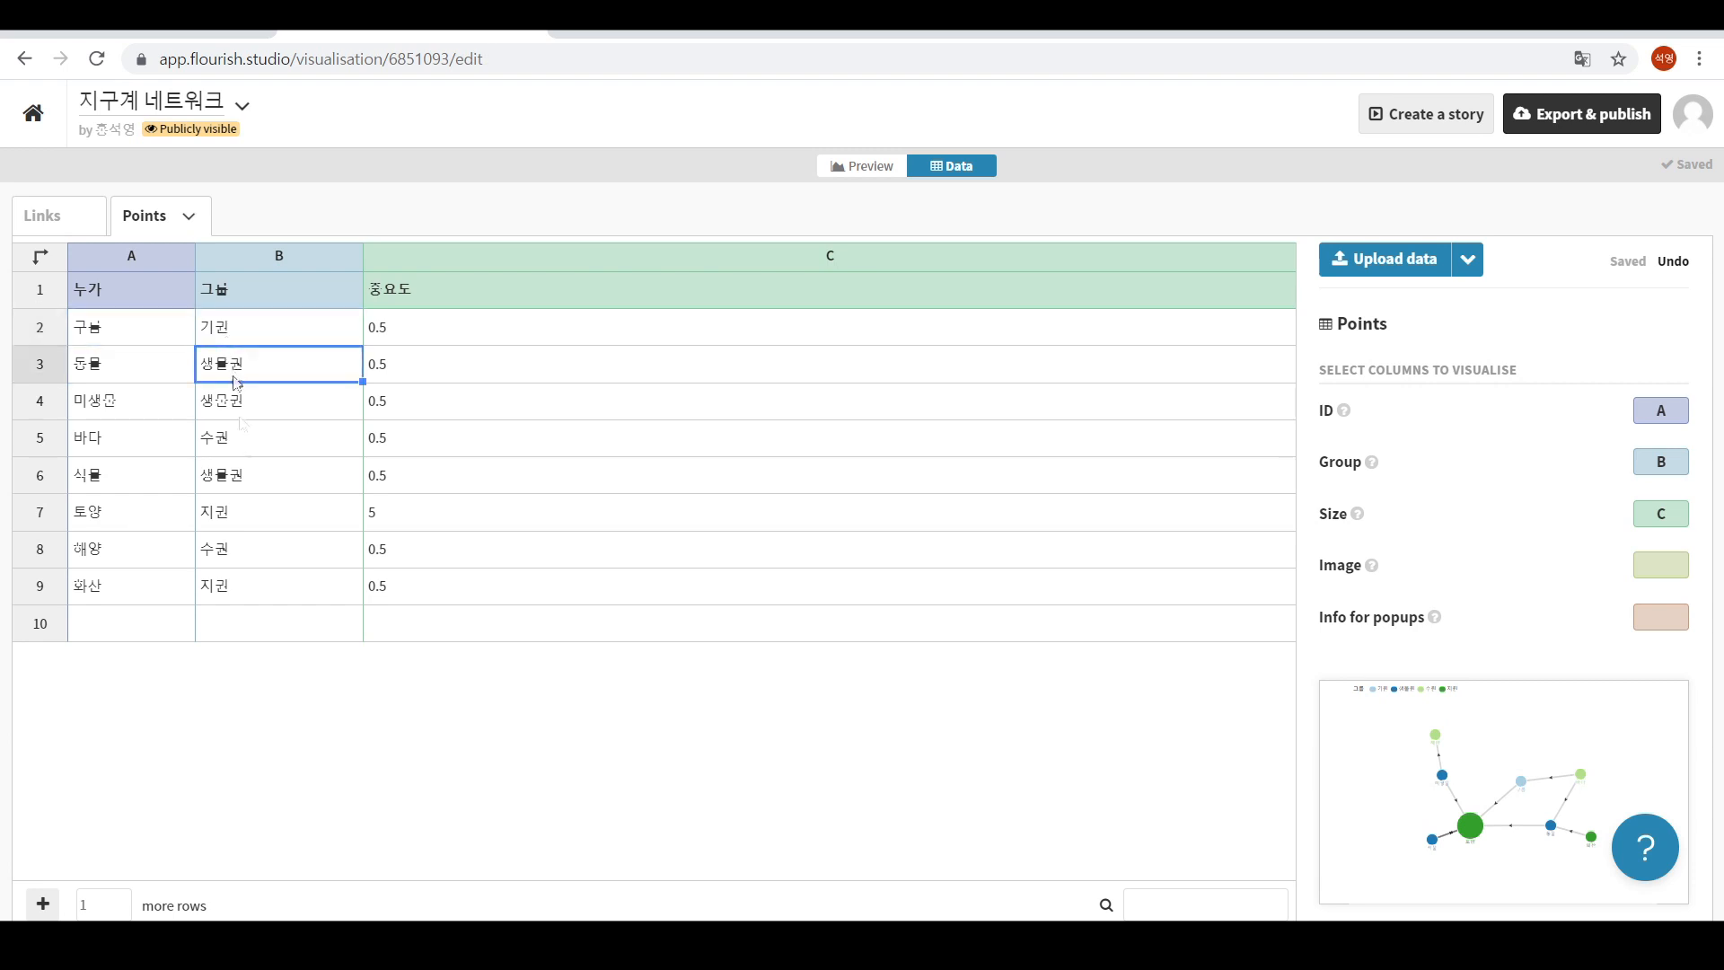
{"action": "left_click", "coordinate": [244, 448]}
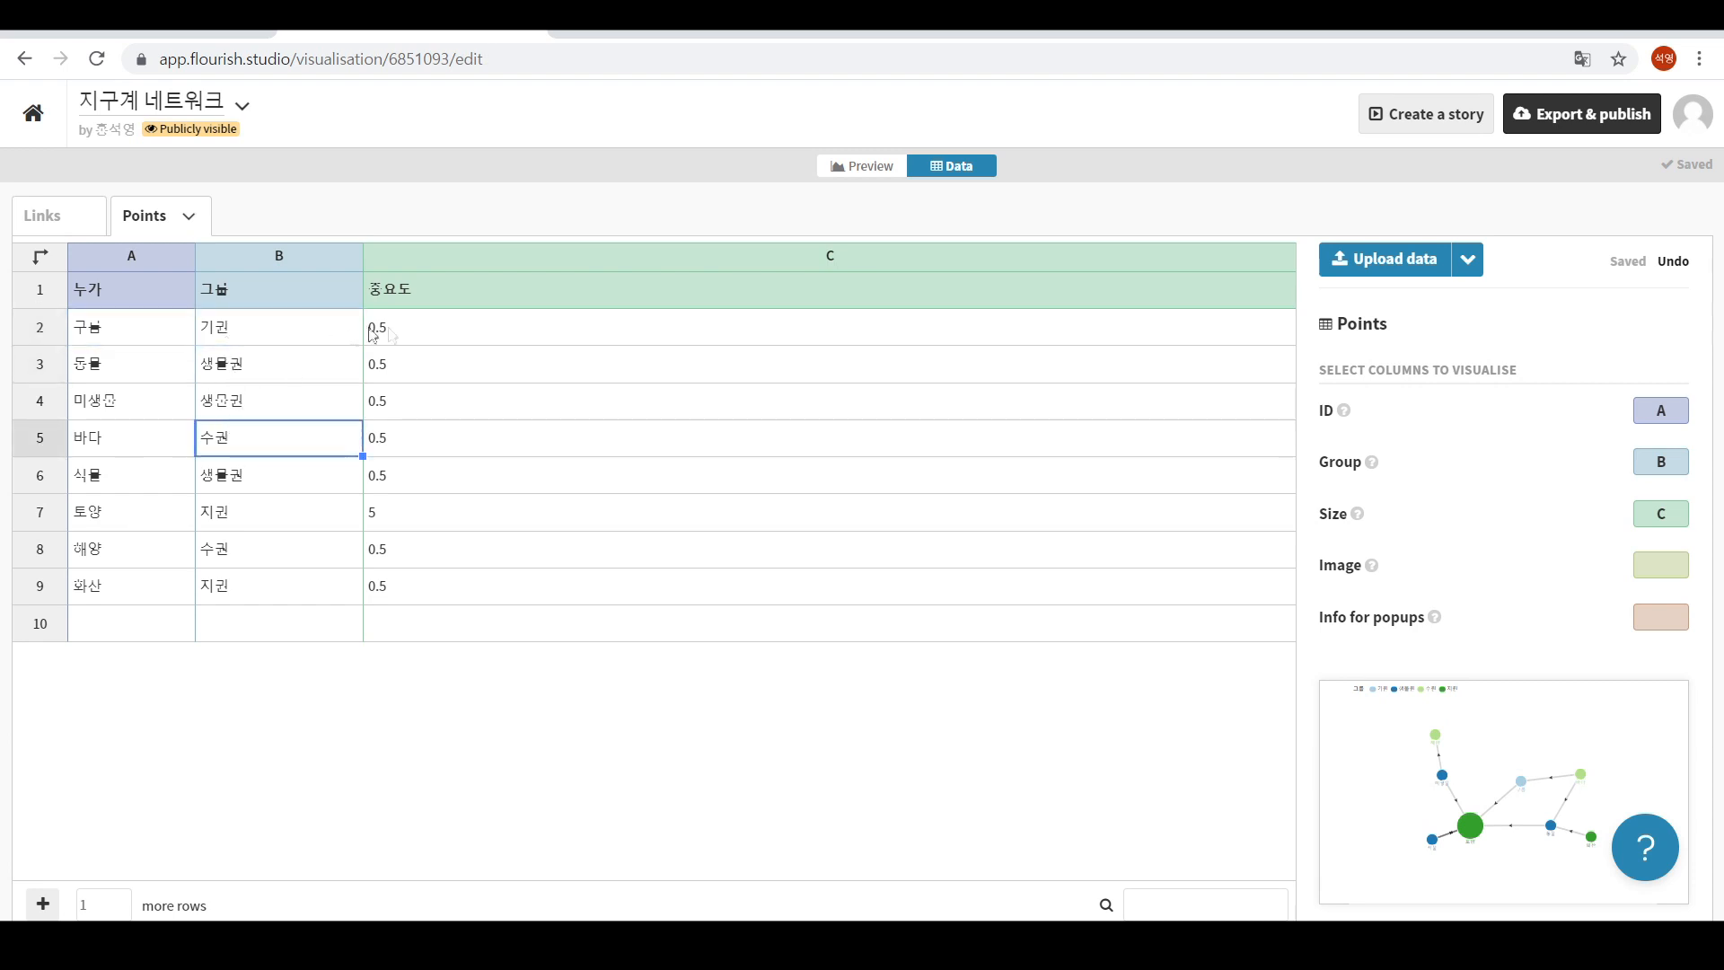
{"action": "left_click_drag", "start_coordinate": [409, 325], "coordinate": [402, 589]}
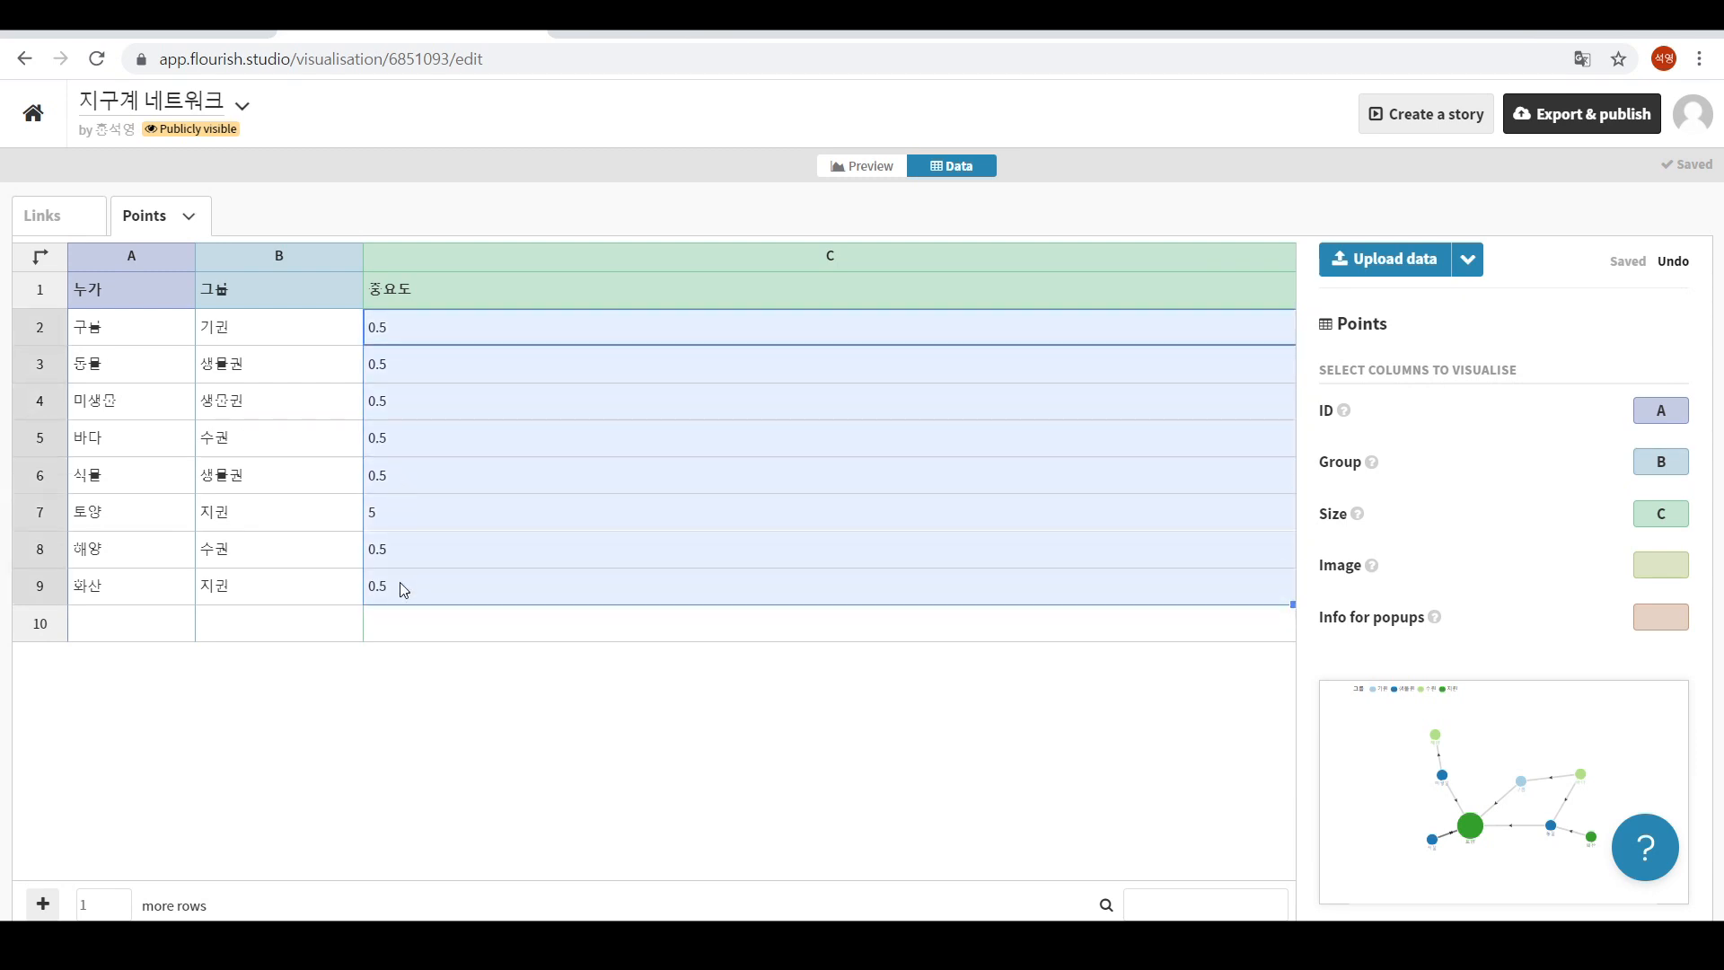
{"action": "left_click", "coordinate": [489, 633]}
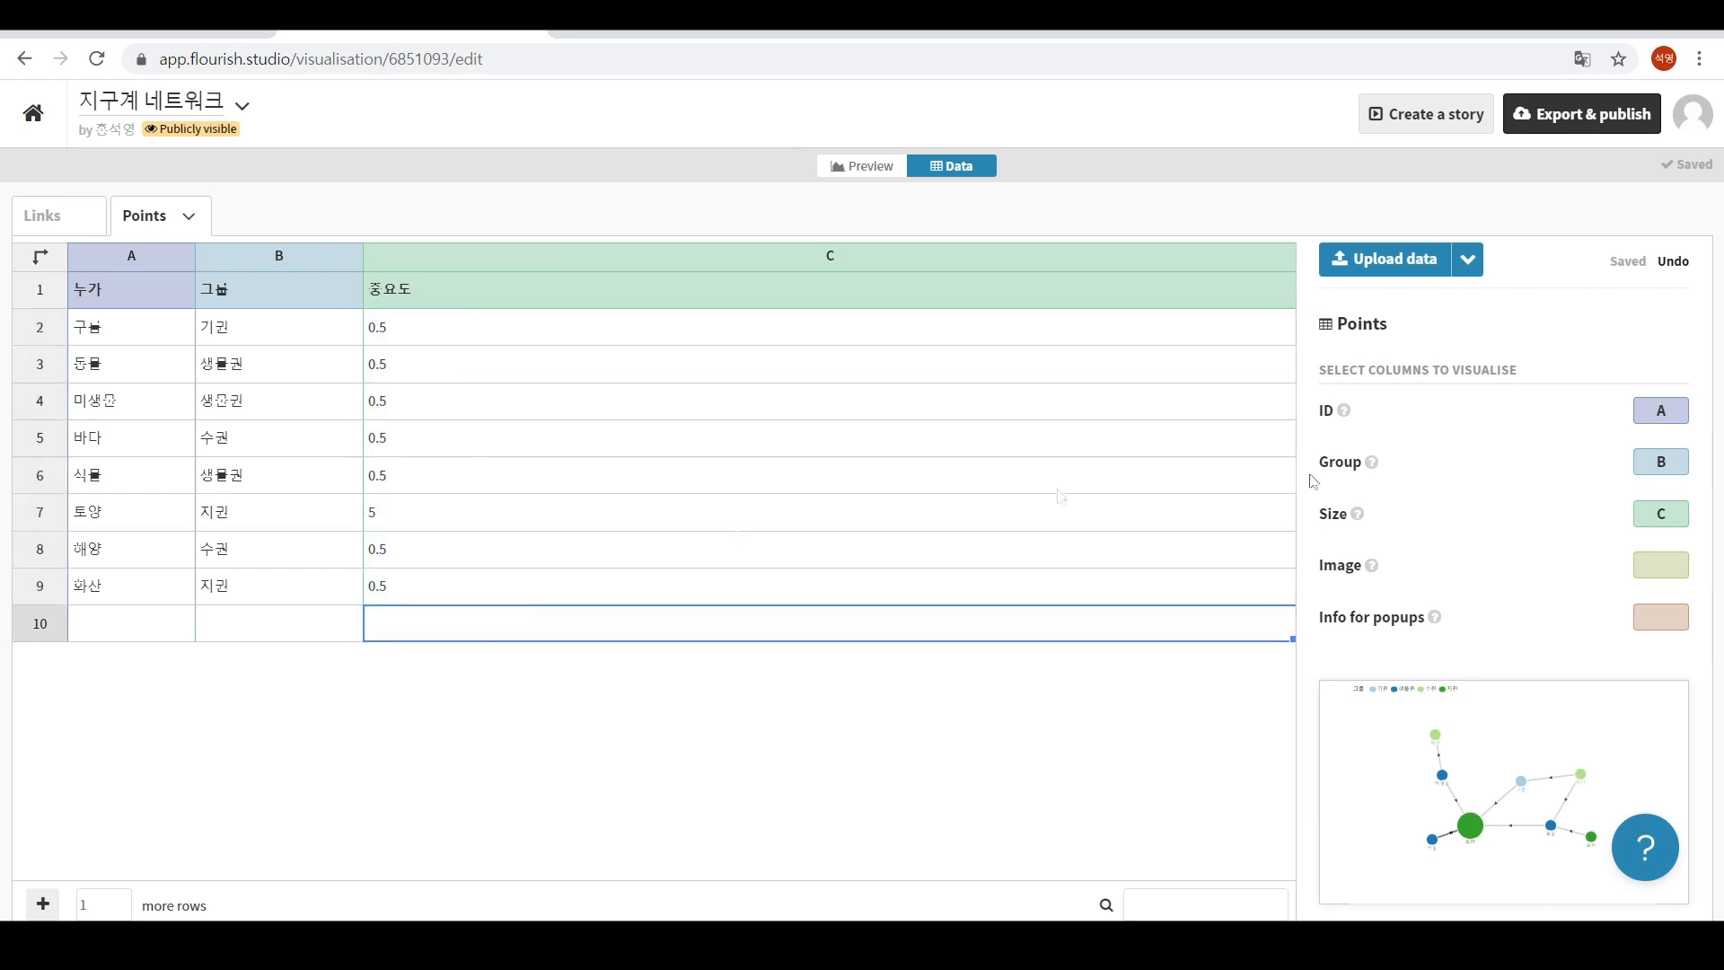
Check which data columns the ID, Group and Size settings of the points use and read their explanations.
{"action": "double_click", "coordinate": [1317, 415]}
{"action": "left_click", "coordinate": [1323, 414]}
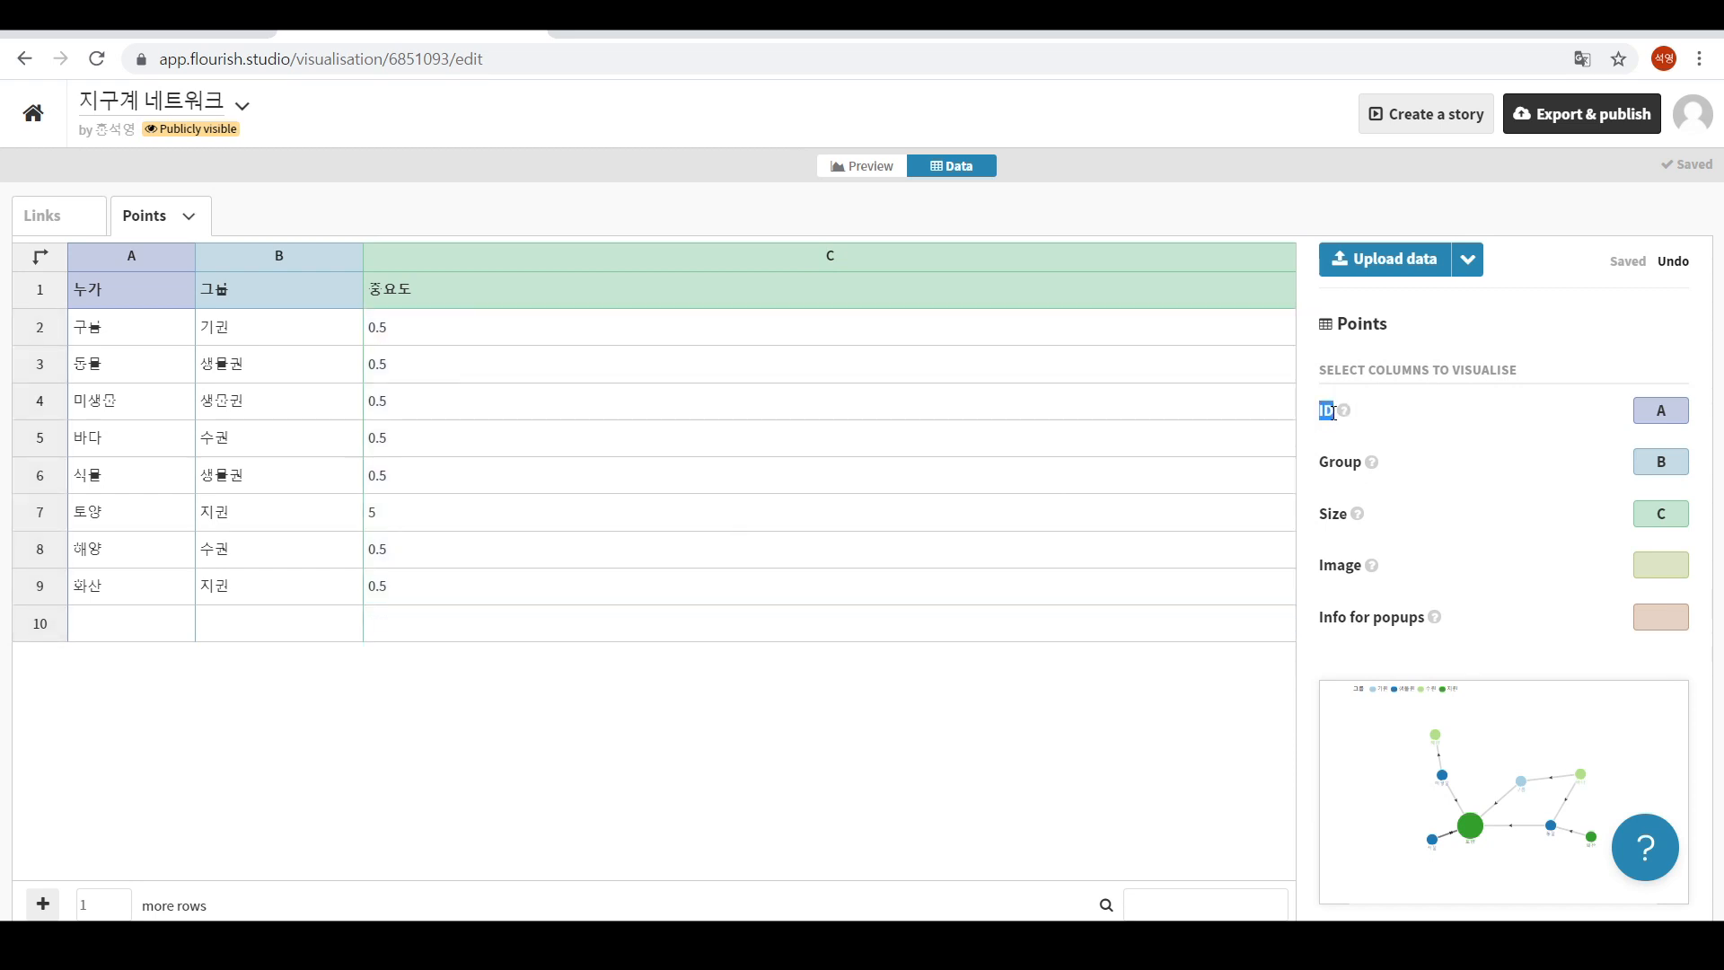
{"action": "left_click", "coordinate": [1332, 414]}
{"action": "left_click", "coordinate": [138, 368]}
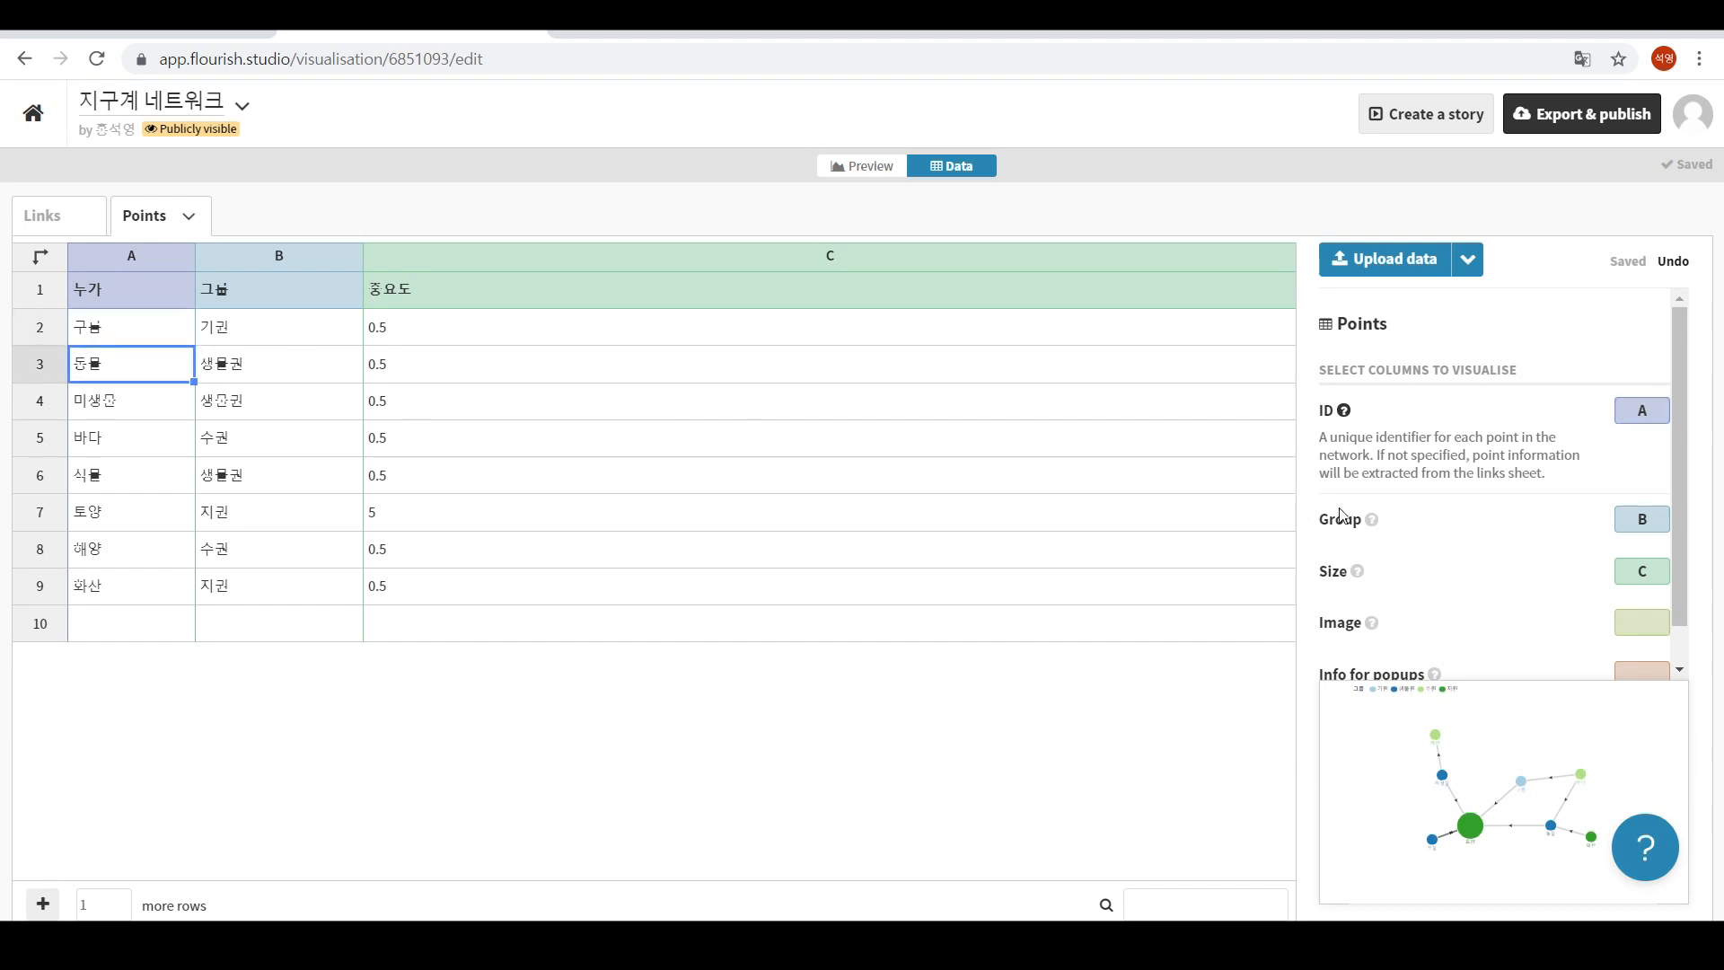
{"action": "double_click", "coordinate": [1338, 519]}
{"action": "left_click", "coordinate": [1338, 519]}
{"action": "left_click", "coordinate": [289, 292]}
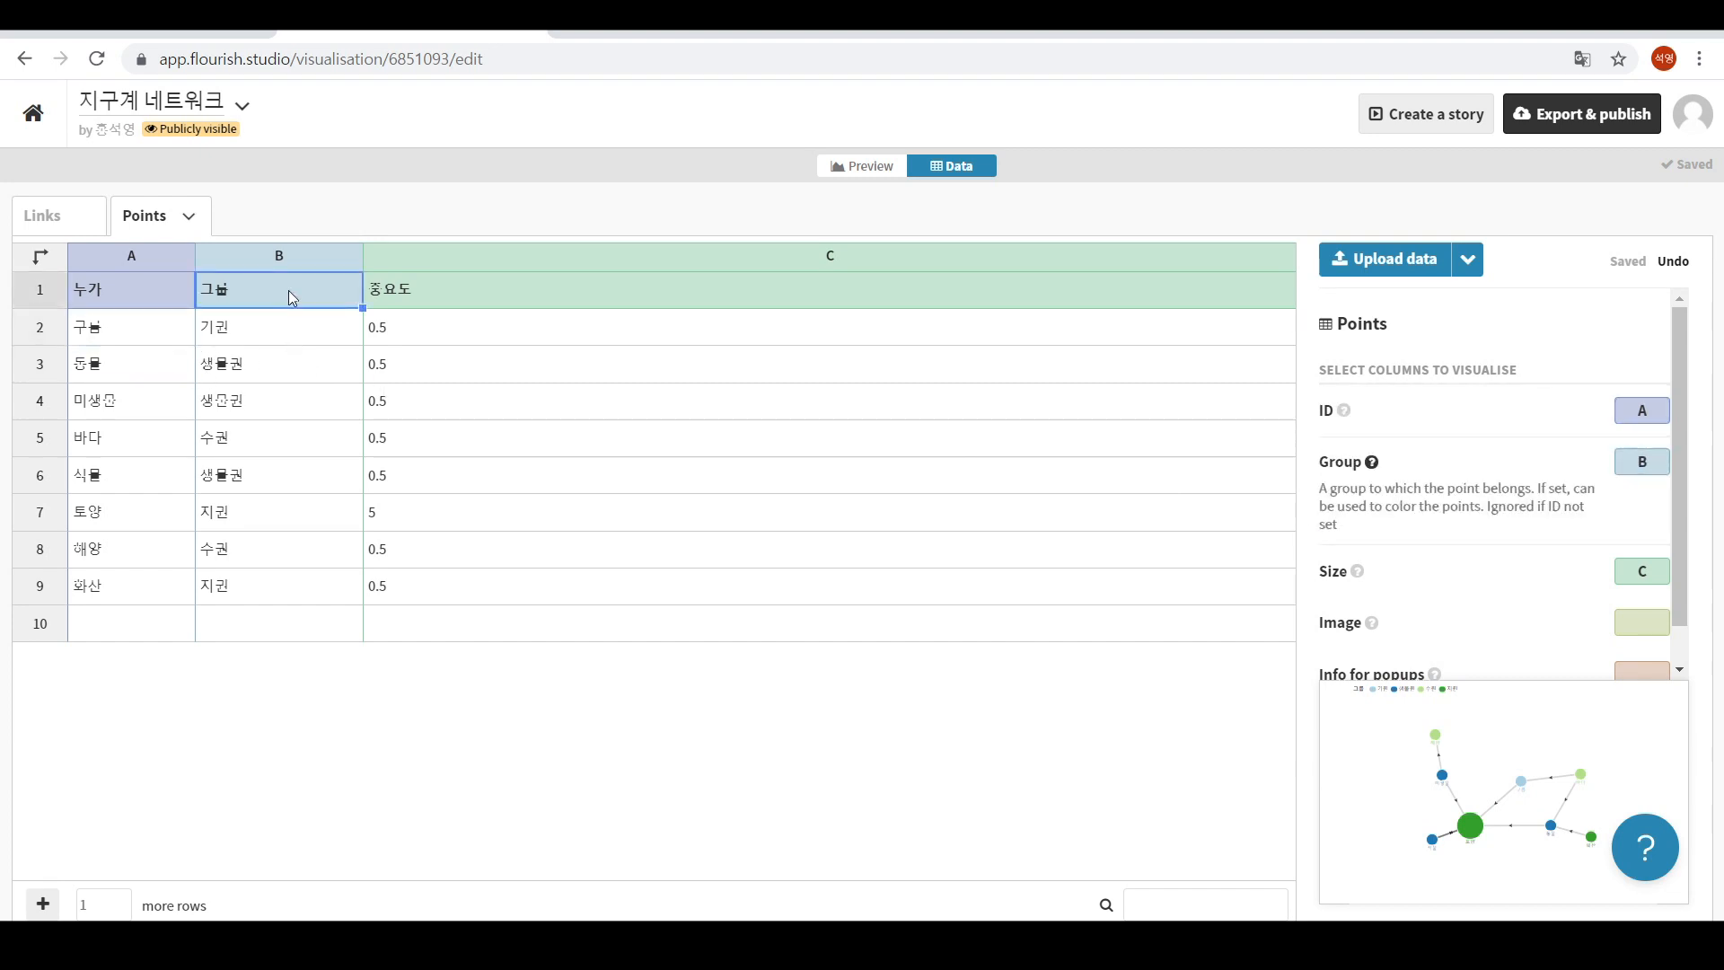
{"action": "left_click", "coordinate": [1441, 573]}
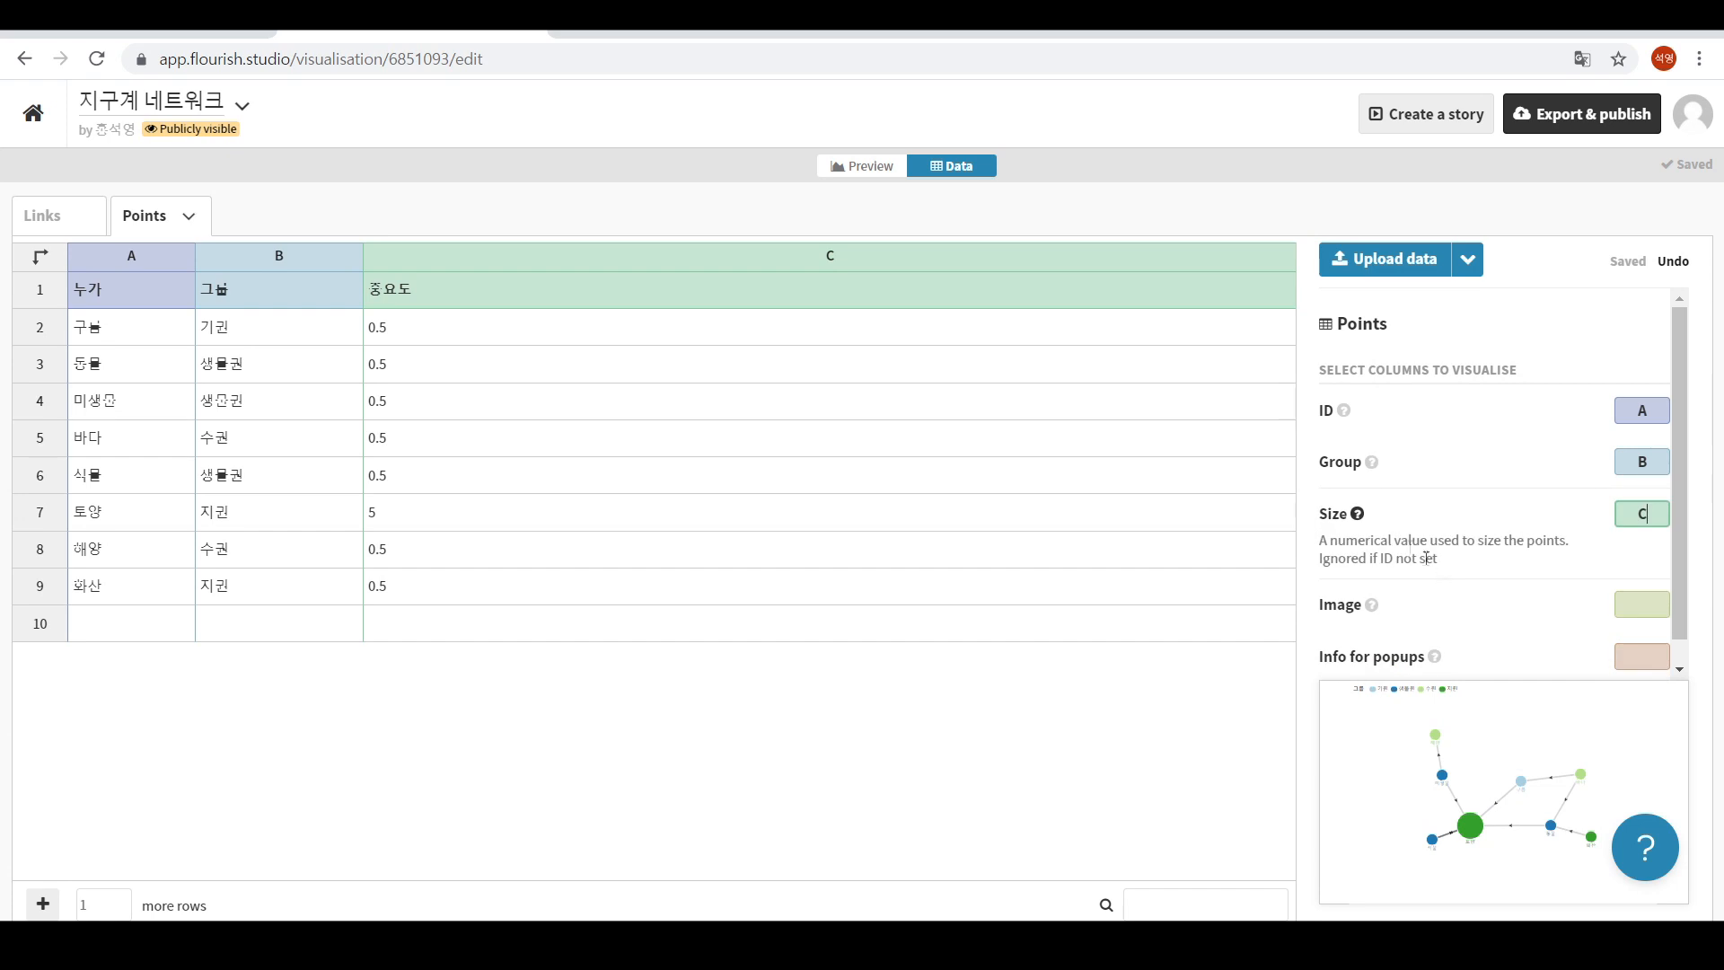
Examine the 중요도 column that sizes the points, checking the cells of every point except 토양 and 화산.
{"action": "left_click", "coordinate": [475, 261]}
{"action": "left_click", "coordinate": [423, 299]}
{"action": "left_click_drag", "start_coordinate": [425, 300], "coordinate": [406, 582]}
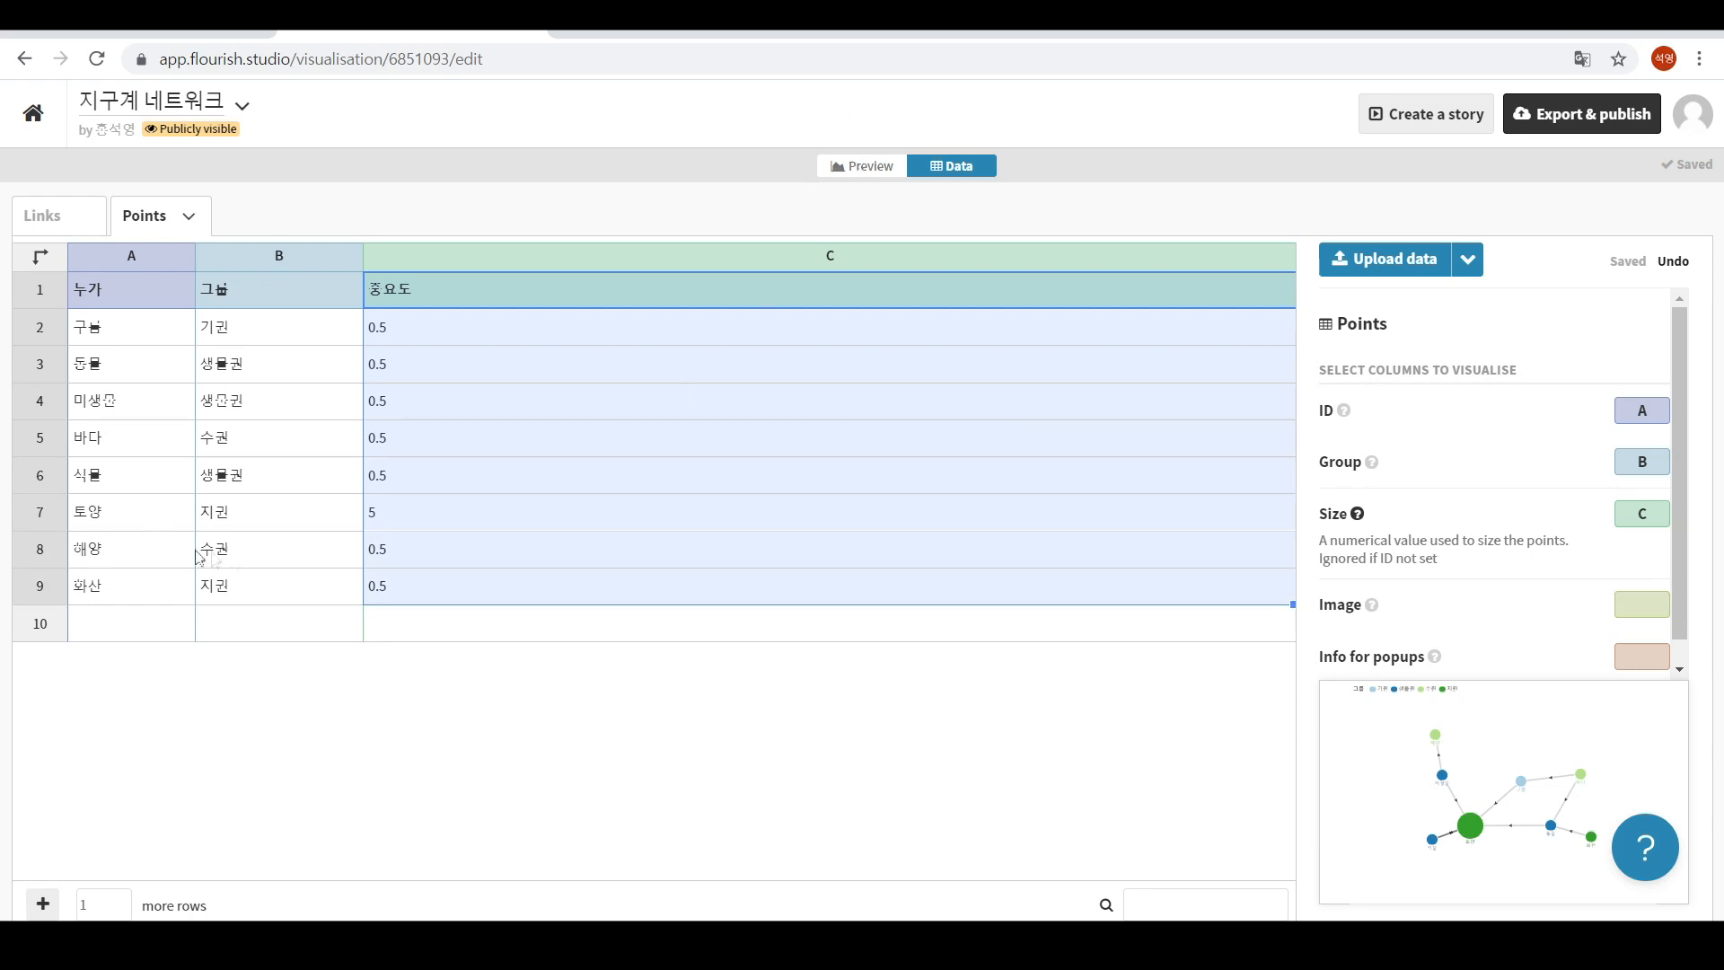
{"action": "left_click", "coordinate": [424, 328]}
{"action": "left_click", "coordinate": [422, 362]}
{"action": "left_click", "coordinate": [418, 400]}
{"action": "left_click", "coordinate": [410, 443]}
{"action": "left_click", "coordinate": [412, 482]}
{"action": "left_click", "coordinate": [417, 551]}
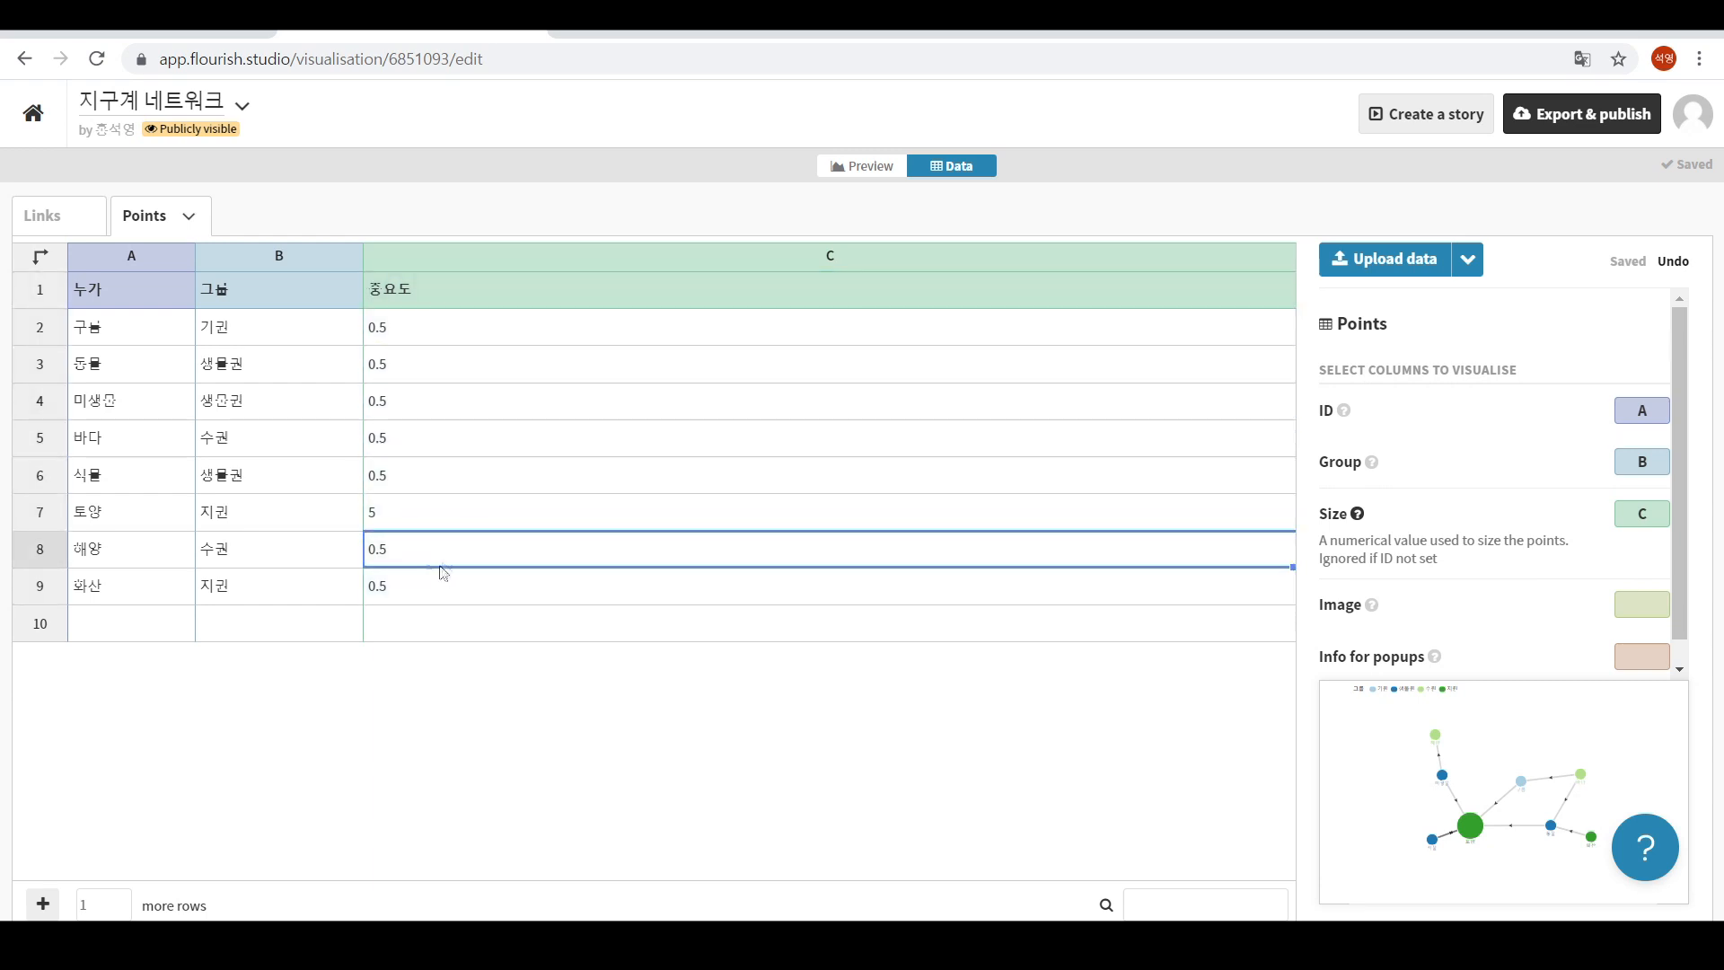
Compare the 중요도 values of 토양 and 식물, and preview the size of the 토양 point in the graph.
{"action": "left_click", "coordinate": [103, 525]}
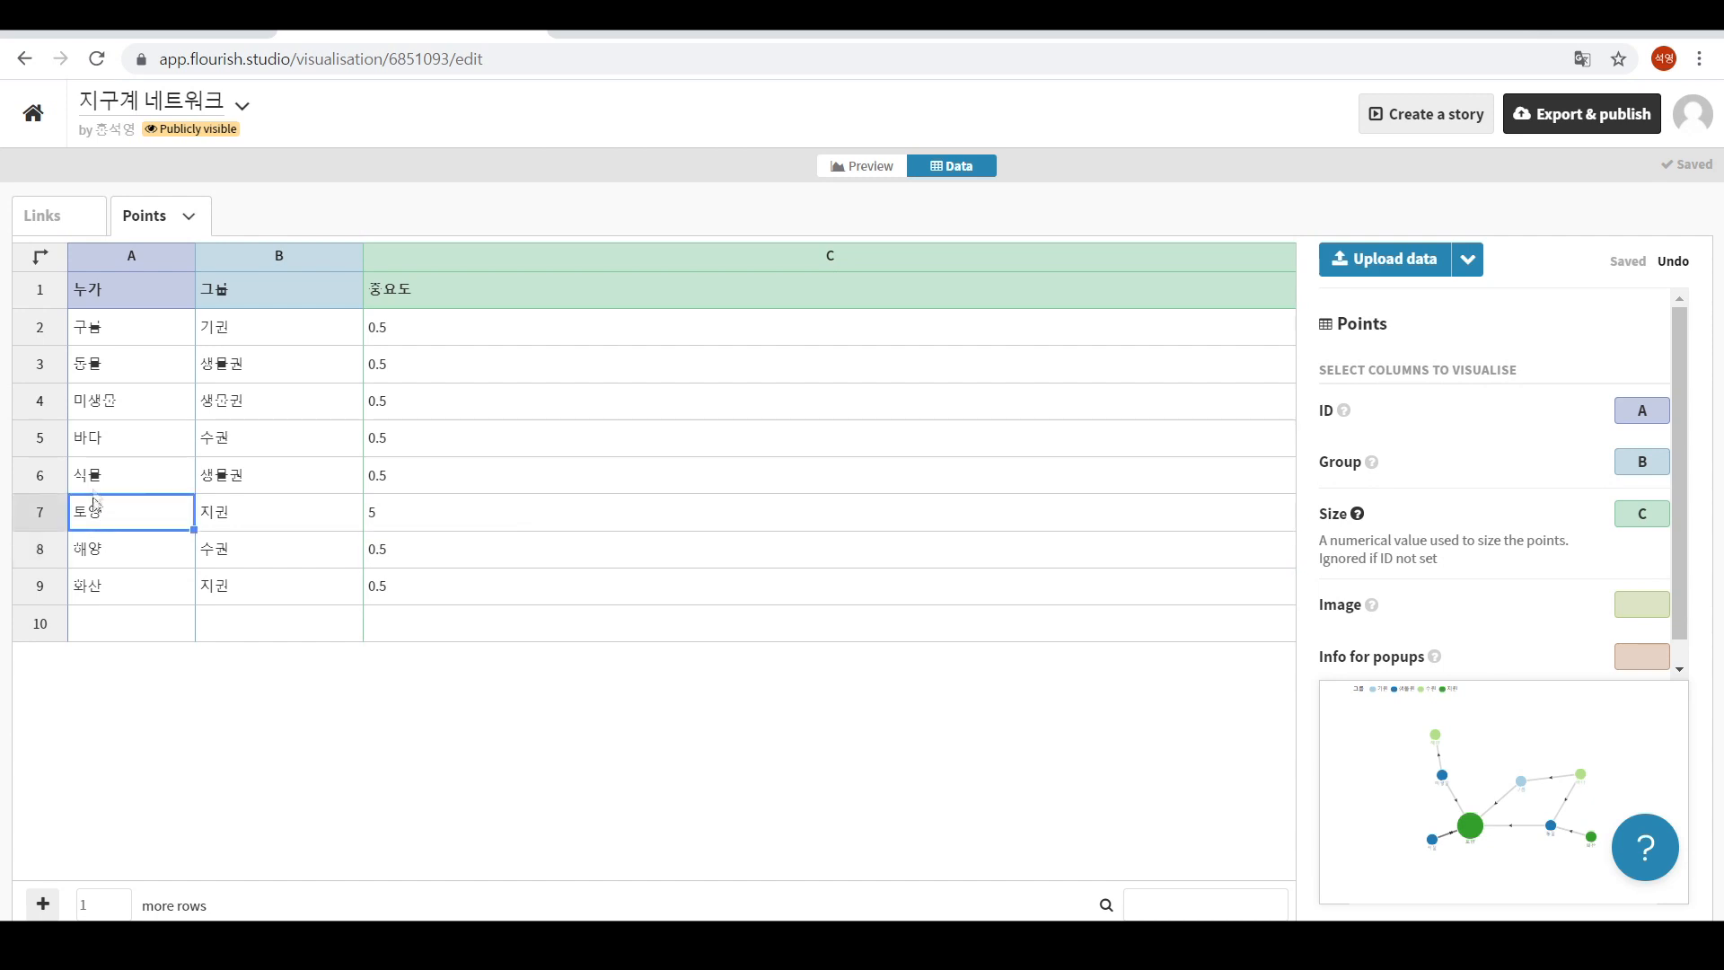
{"action": "left_click", "coordinate": [395, 513]}
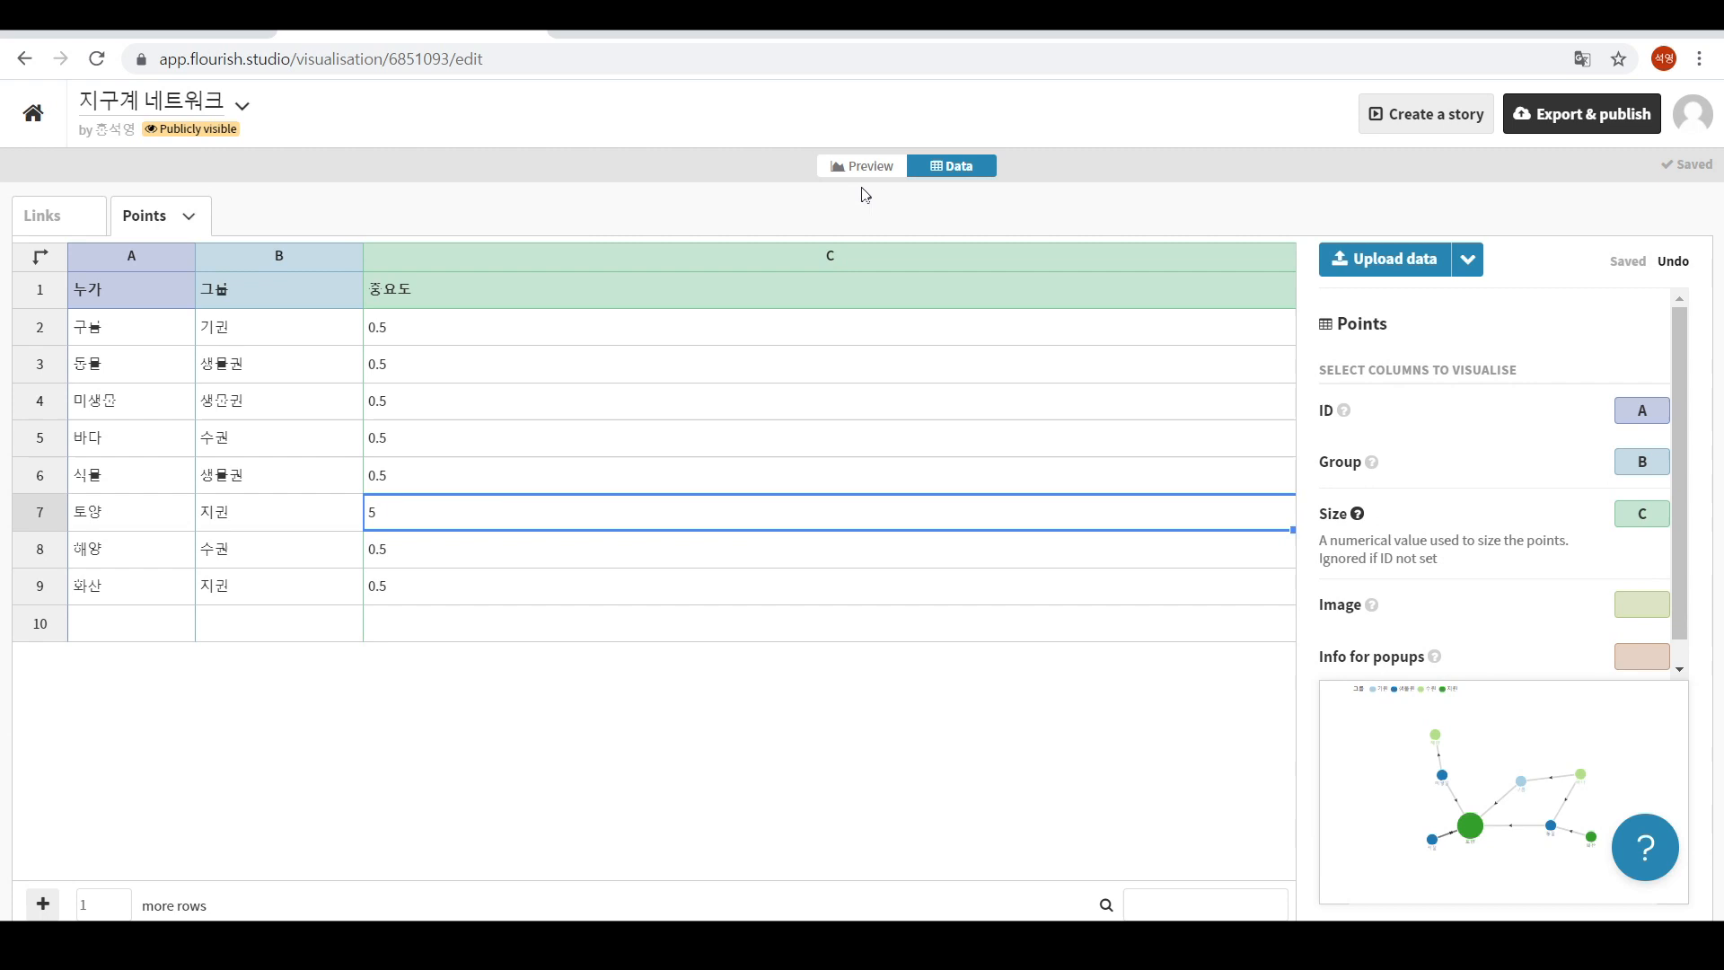
{"action": "left_click", "coordinate": [377, 476]}
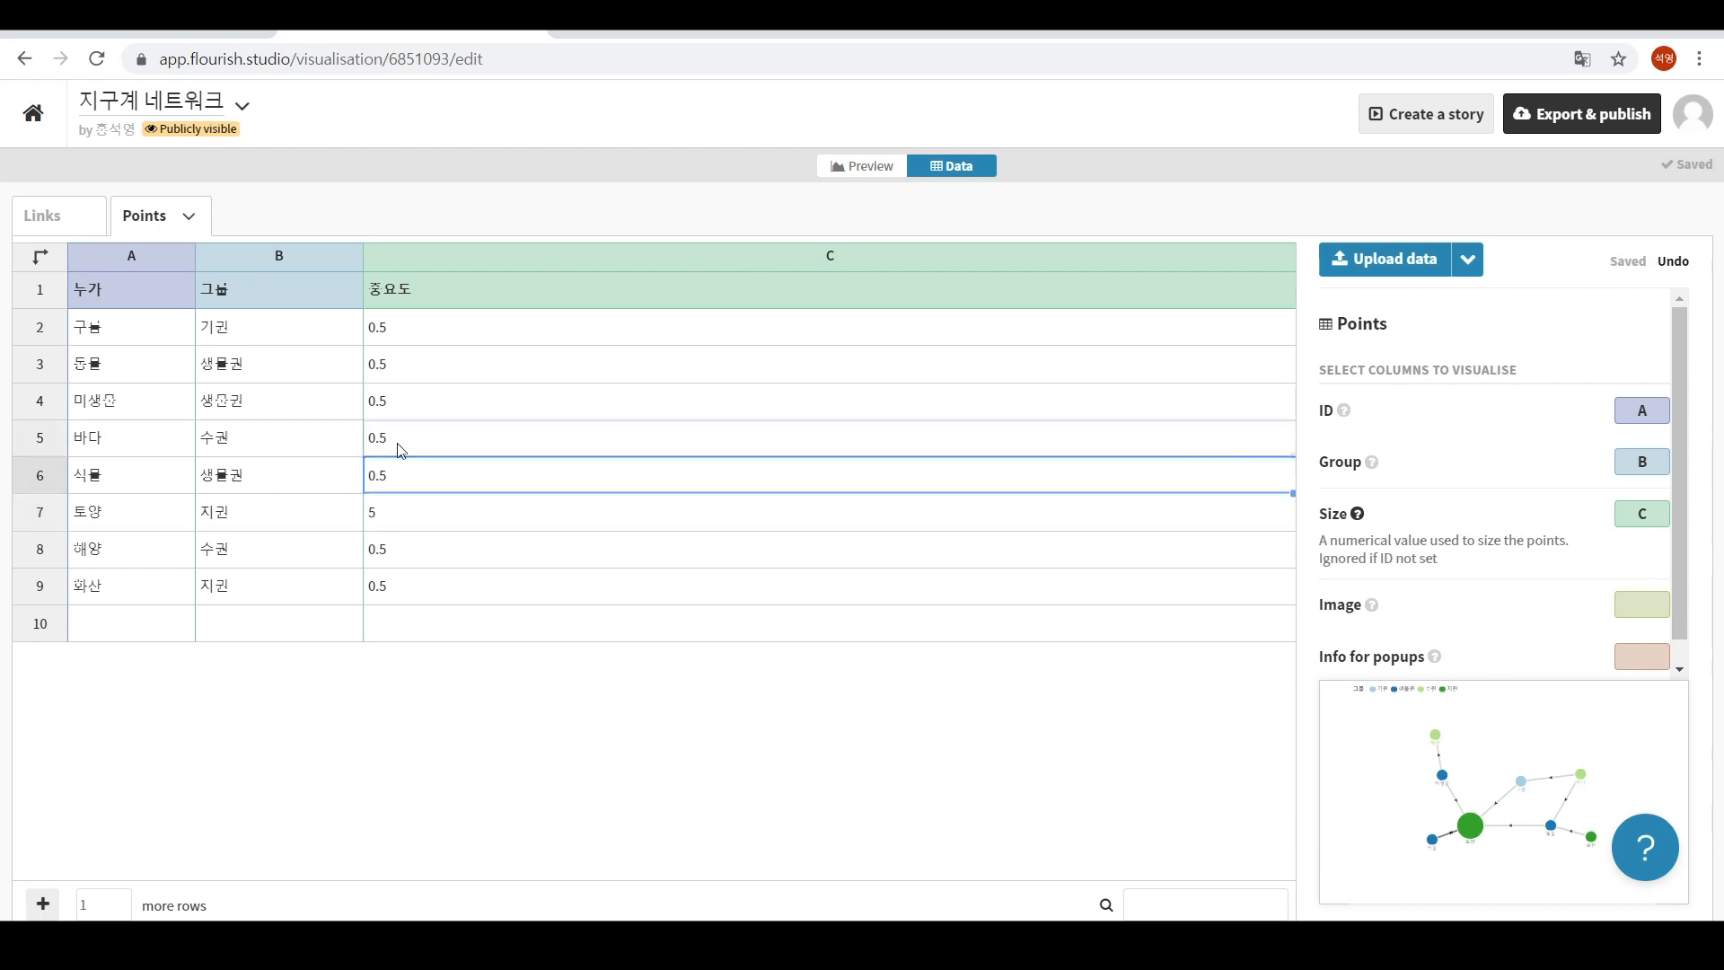
{"action": "left_click", "coordinate": [385, 518]}
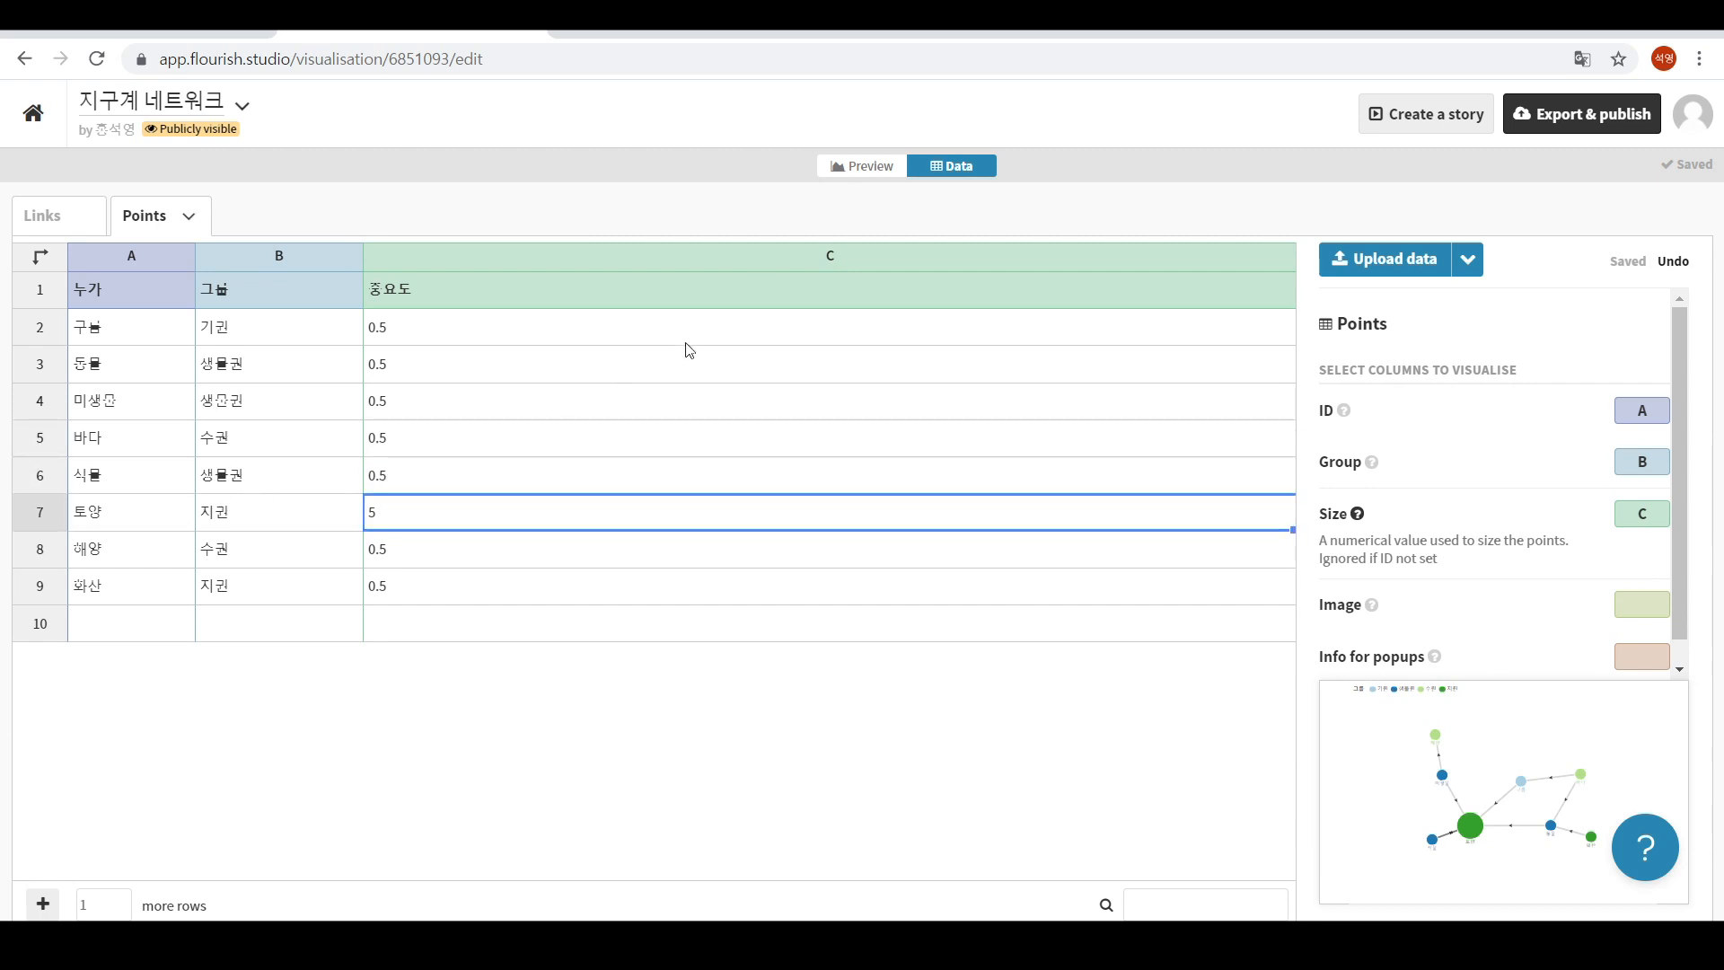
{"action": "left_click", "coordinate": [857, 168]}
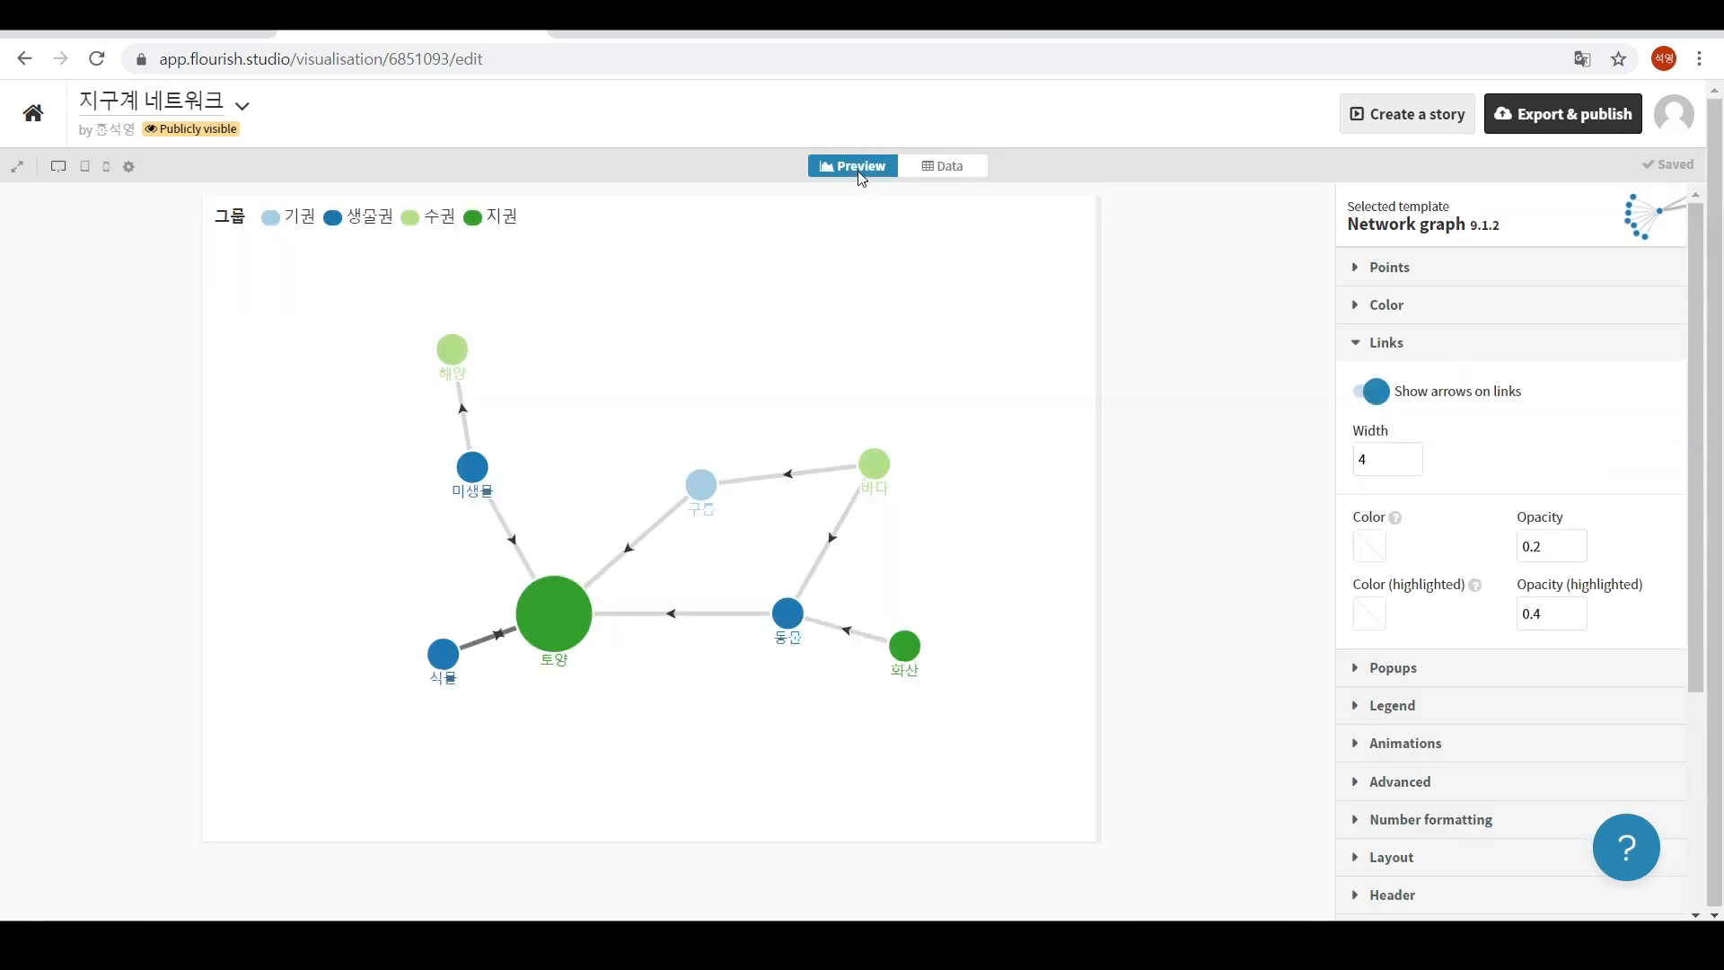
{"action": "mouse_move", "coordinate": [557, 582]}
Set the 중요도 value of 식물 to 2 in the Points sheet and preview its point in the graph.
{"action": "left_click", "coordinate": [954, 171]}
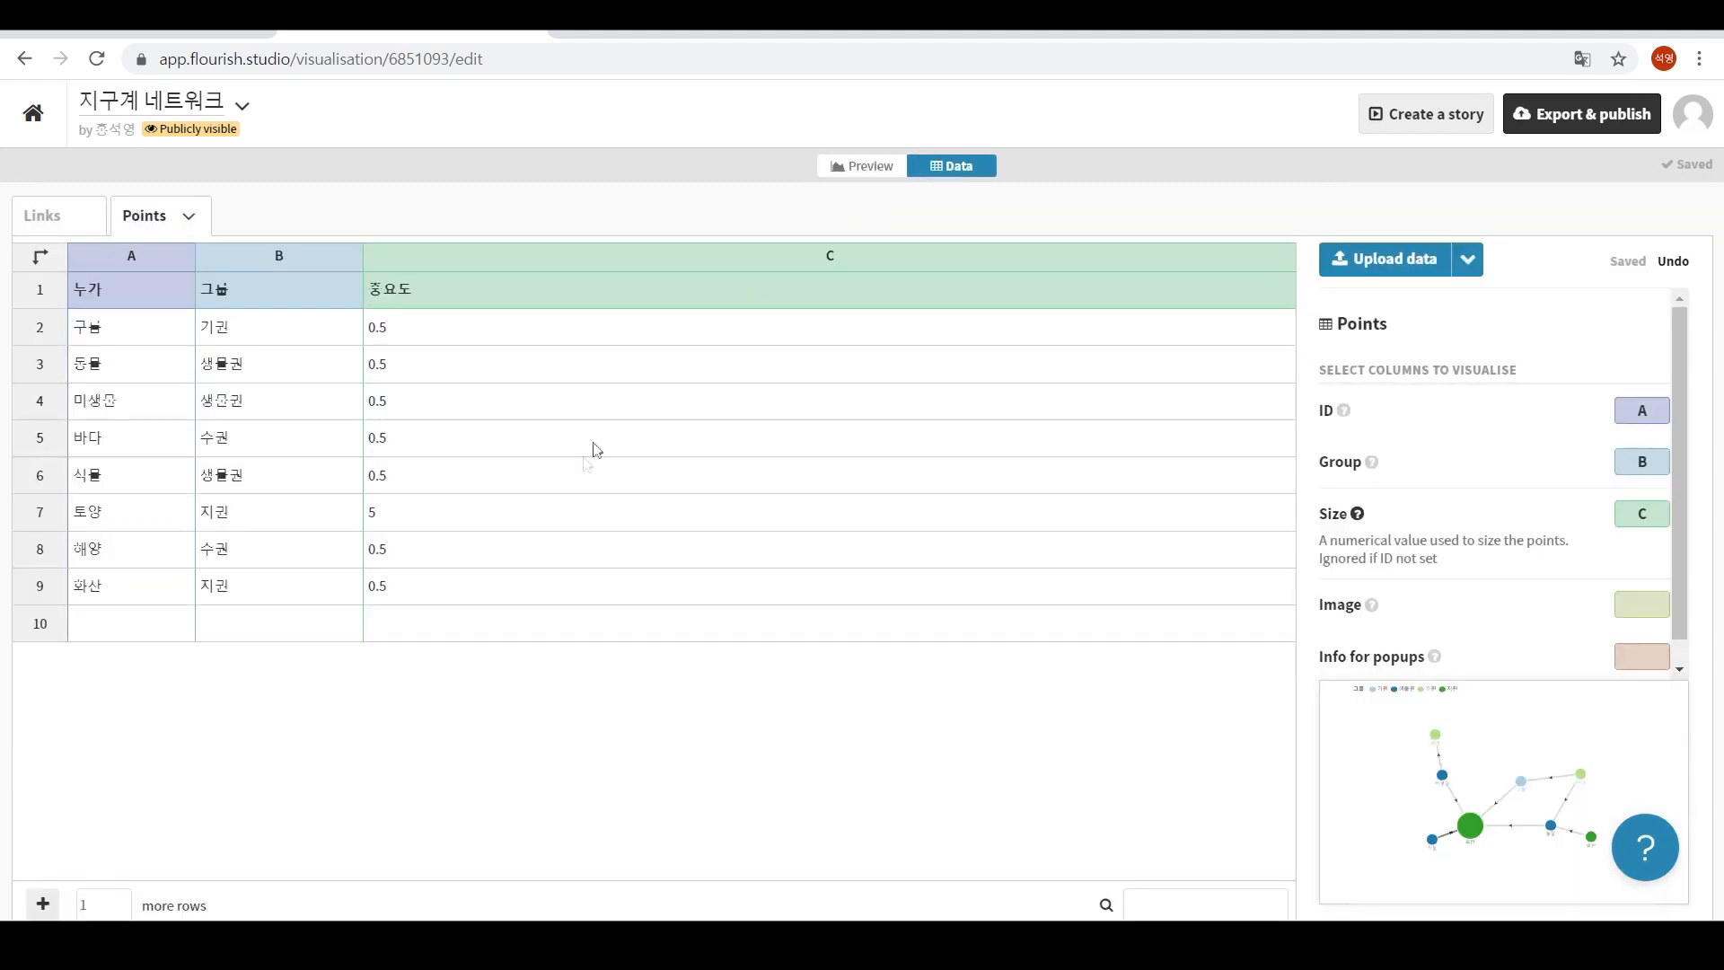
{"action": "left_click", "coordinate": [398, 488]}
{"action": "type", "text": "2"}
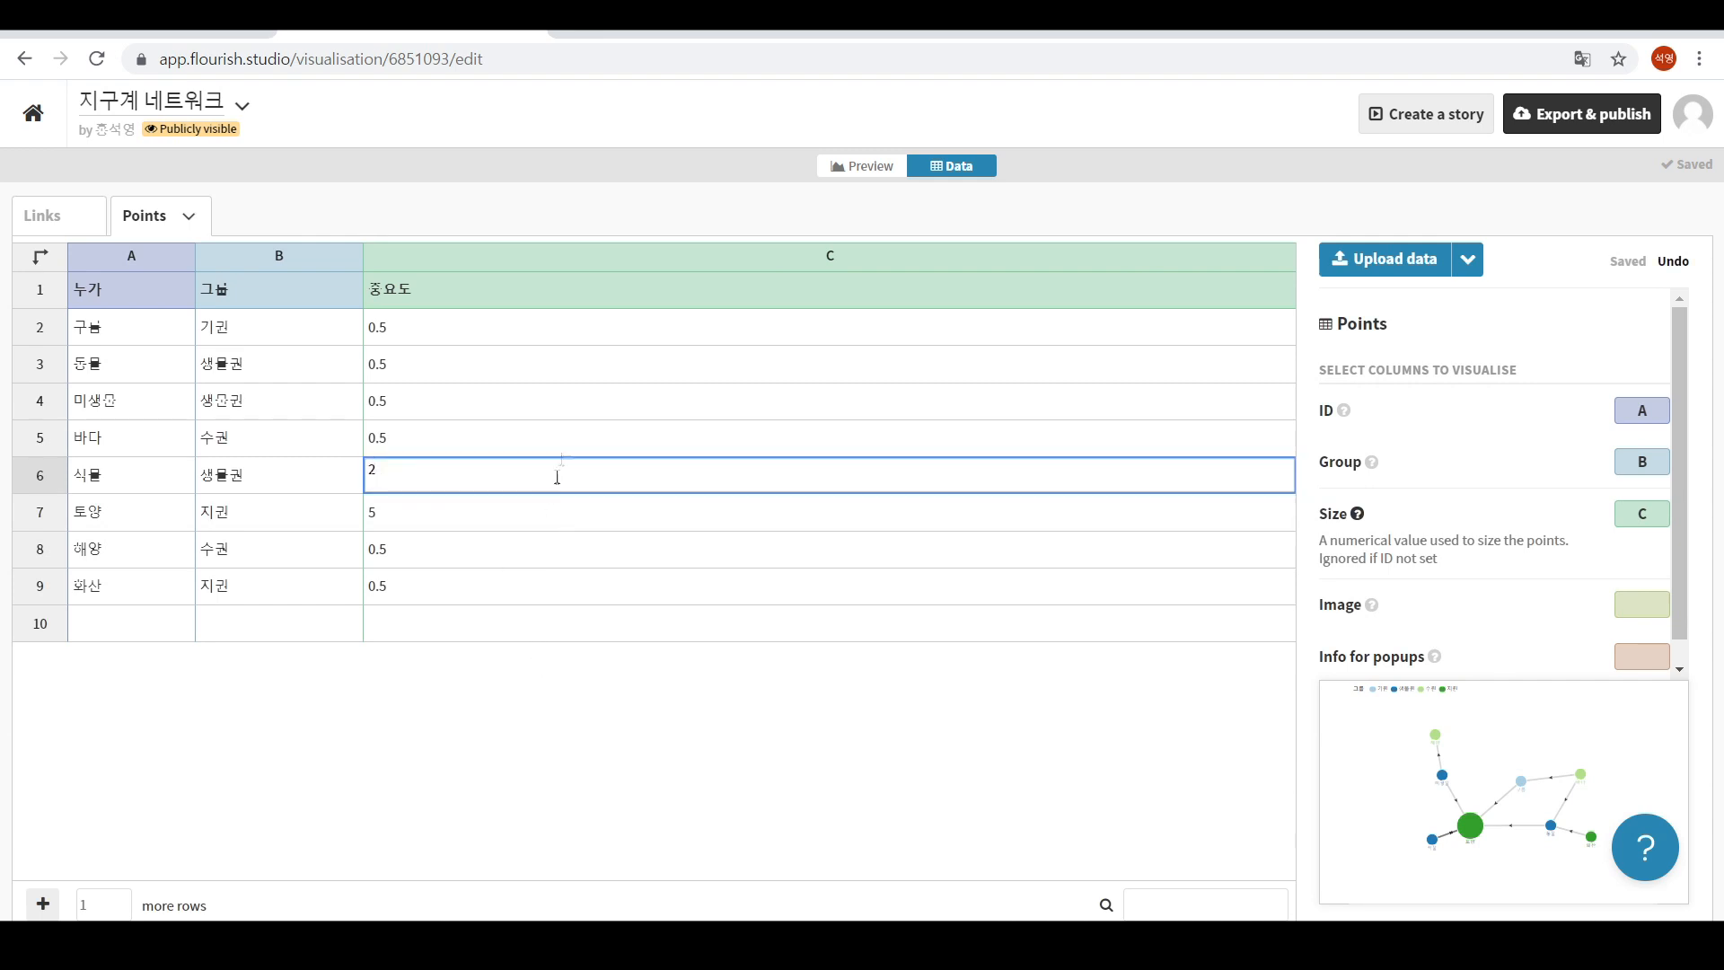
{"action": "left_click", "coordinate": [577, 449]}
{"action": "left_click", "coordinate": [844, 167]}
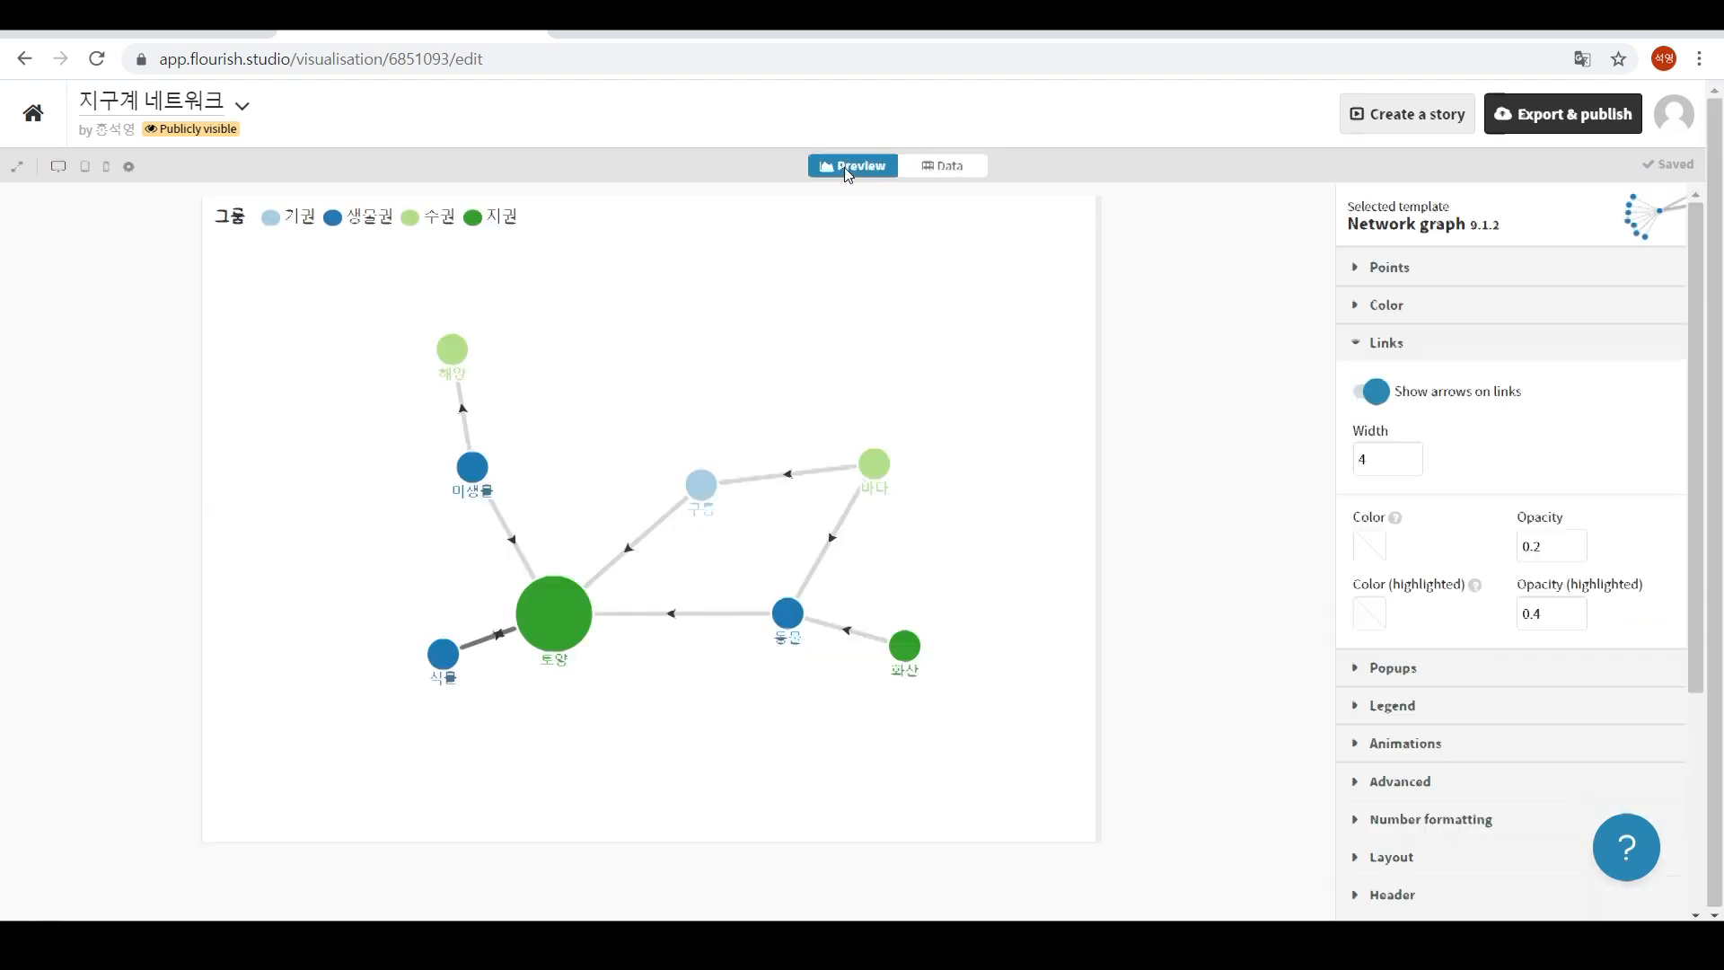
{"action": "mouse_move", "coordinate": [424, 646]}
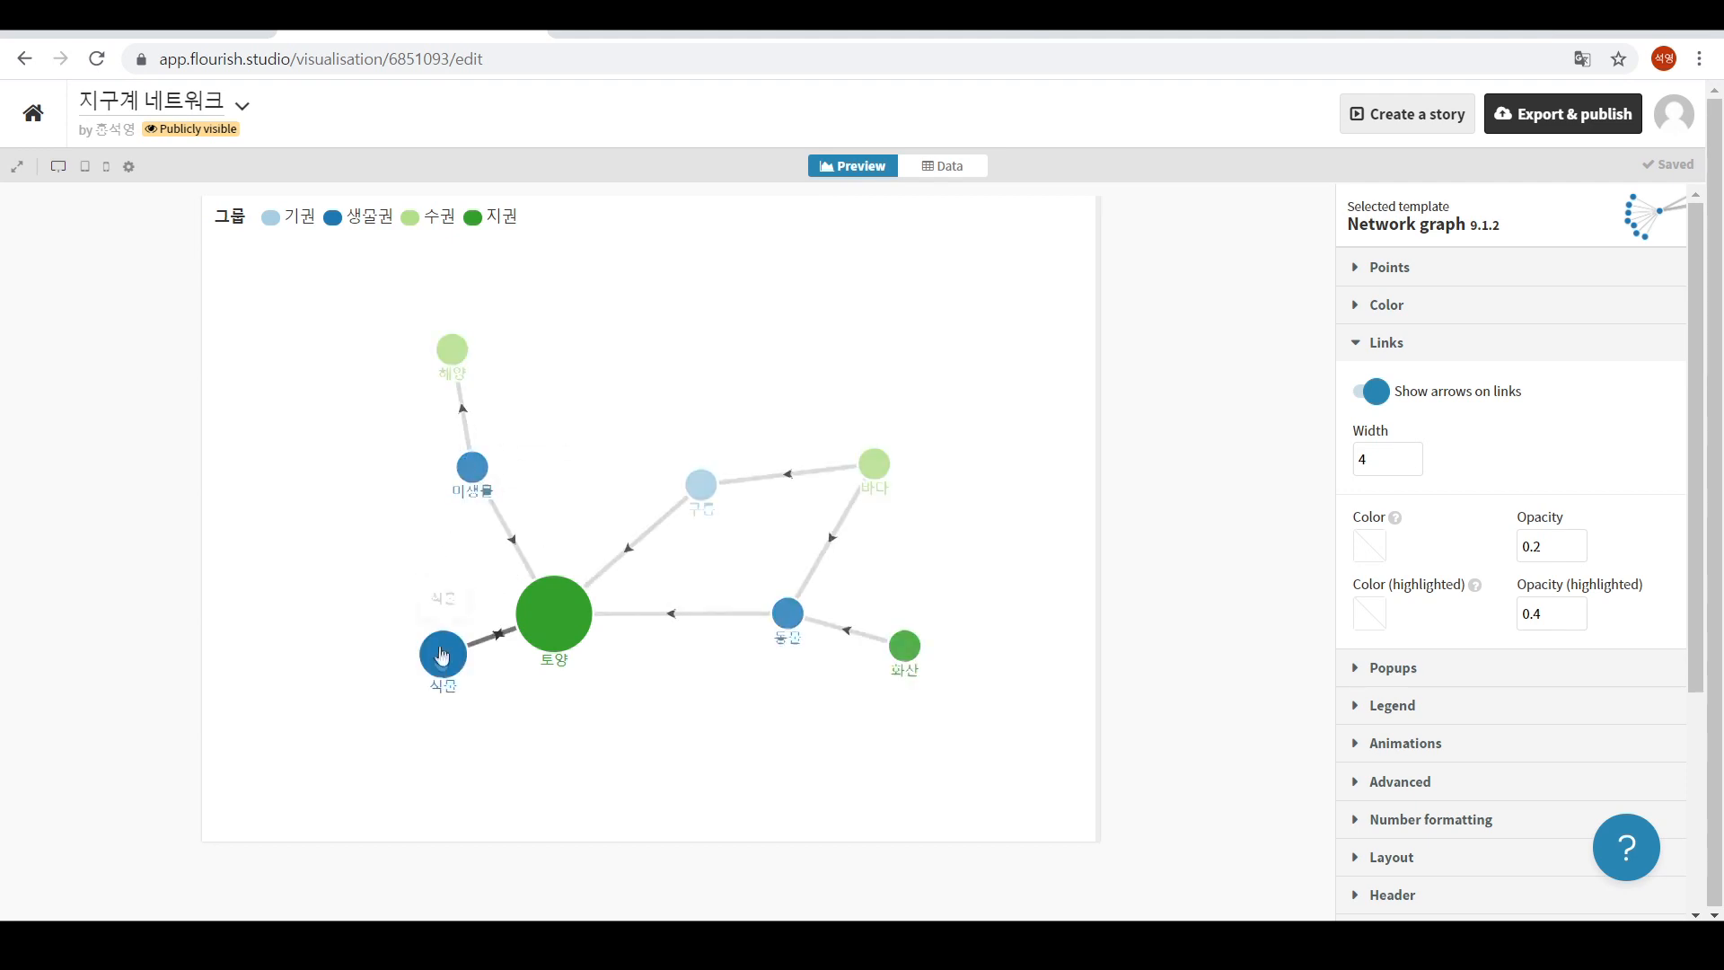
Open the Links data sheet and examine the source points in column A and the target points in column B.
{"action": "left_click", "coordinate": [959, 183]}
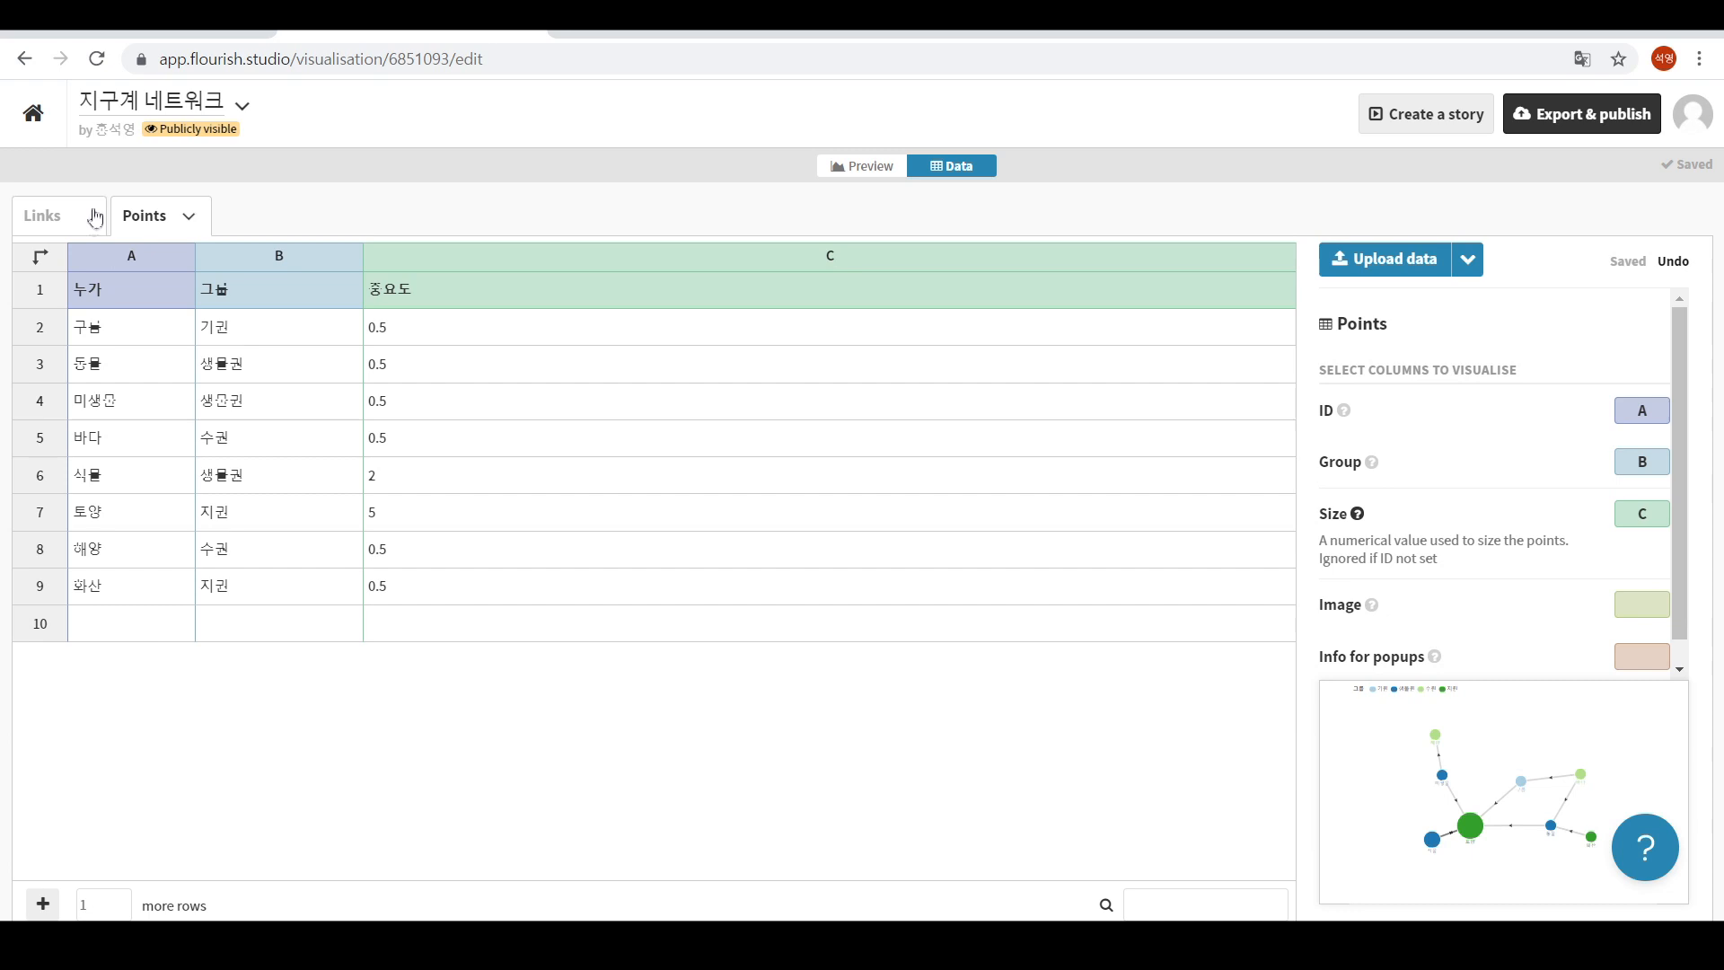
{"action": "left_click", "coordinate": [45, 224]}
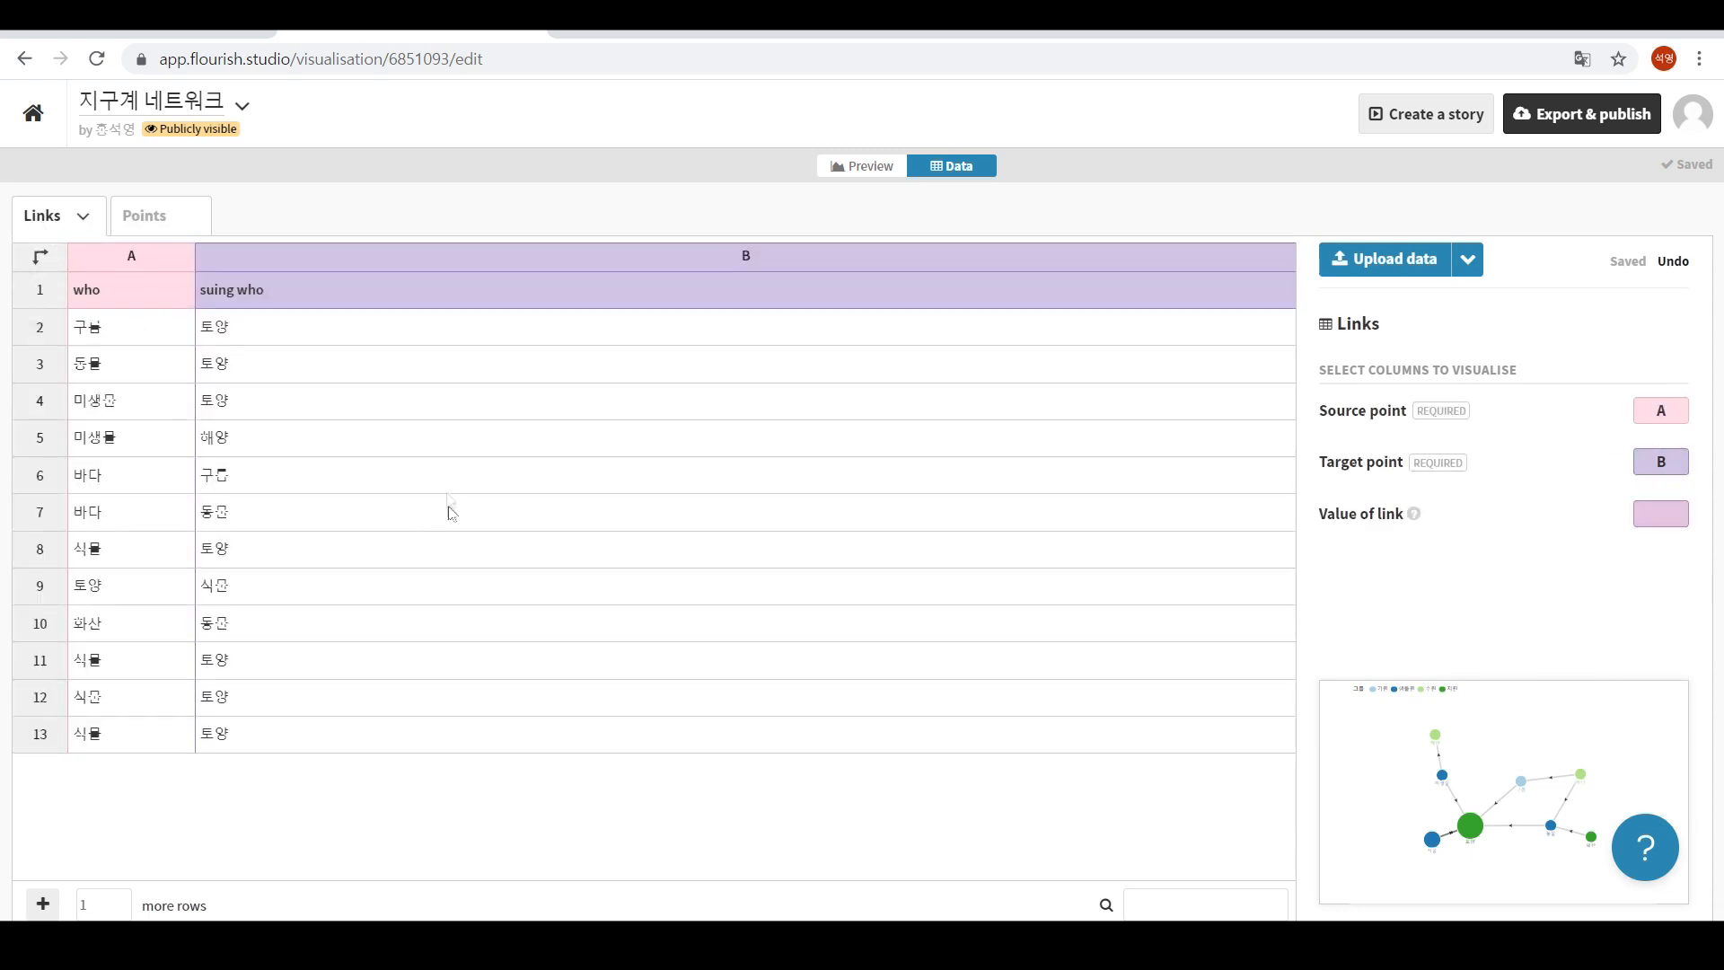
{"action": "left_click", "coordinate": [144, 339]}
{"action": "left_click", "coordinate": [246, 329]}
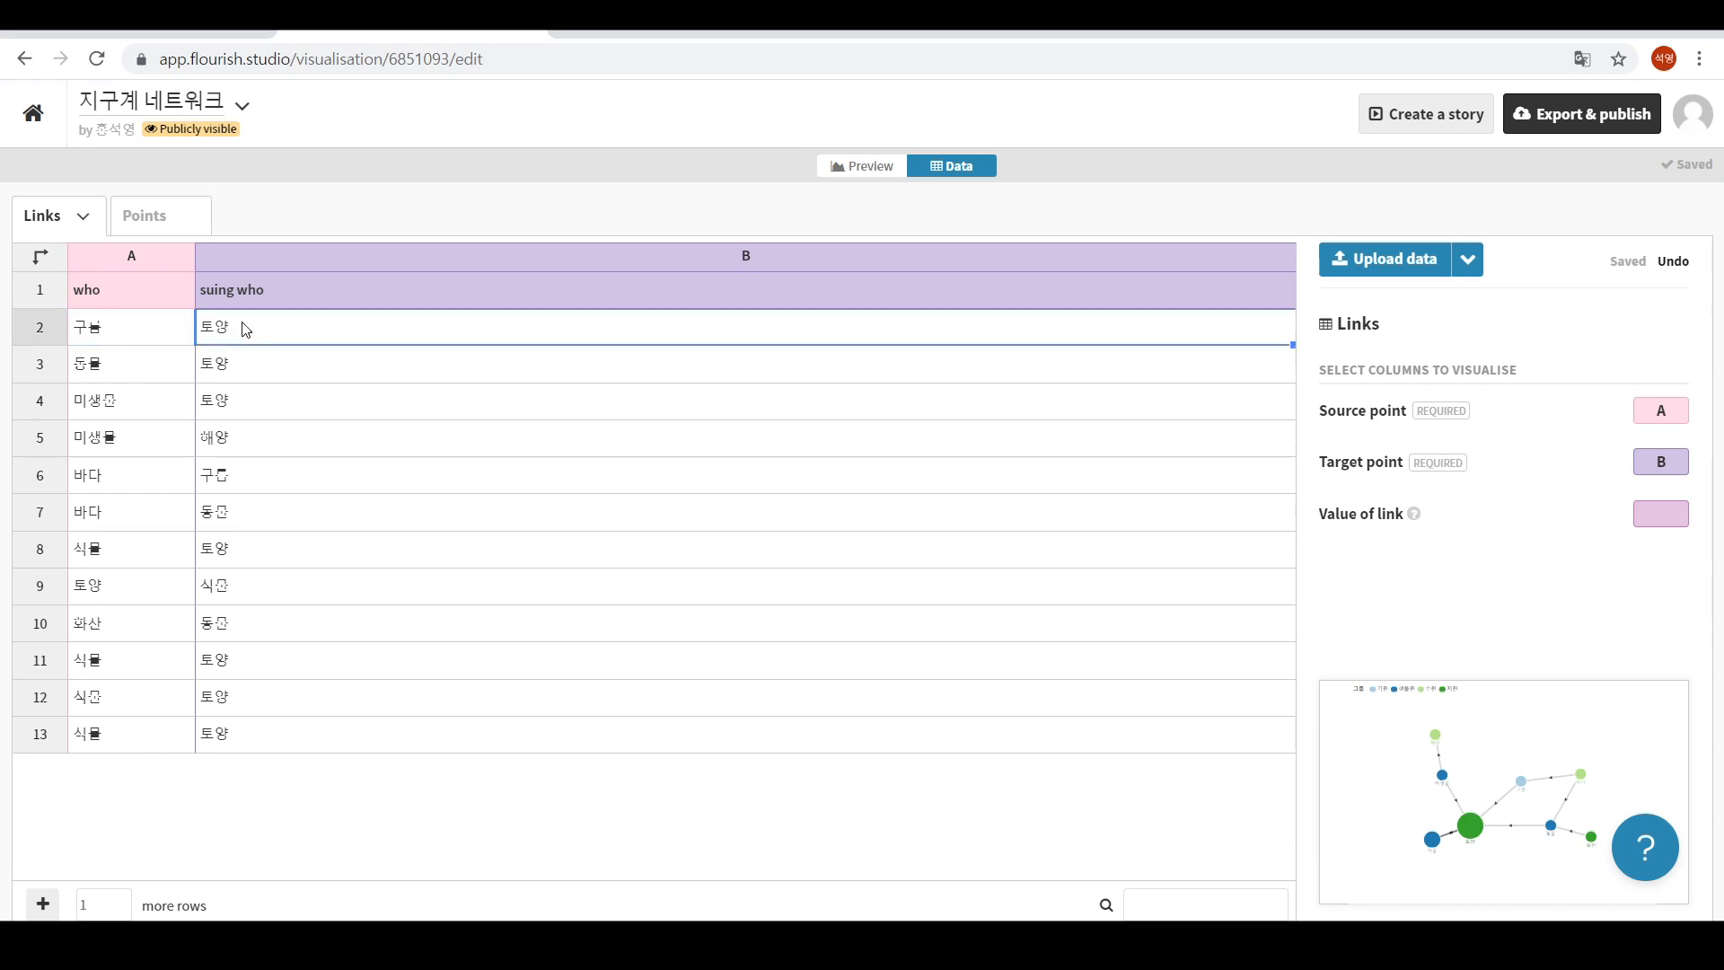
{"action": "left_click", "coordinate": [162, 260]}
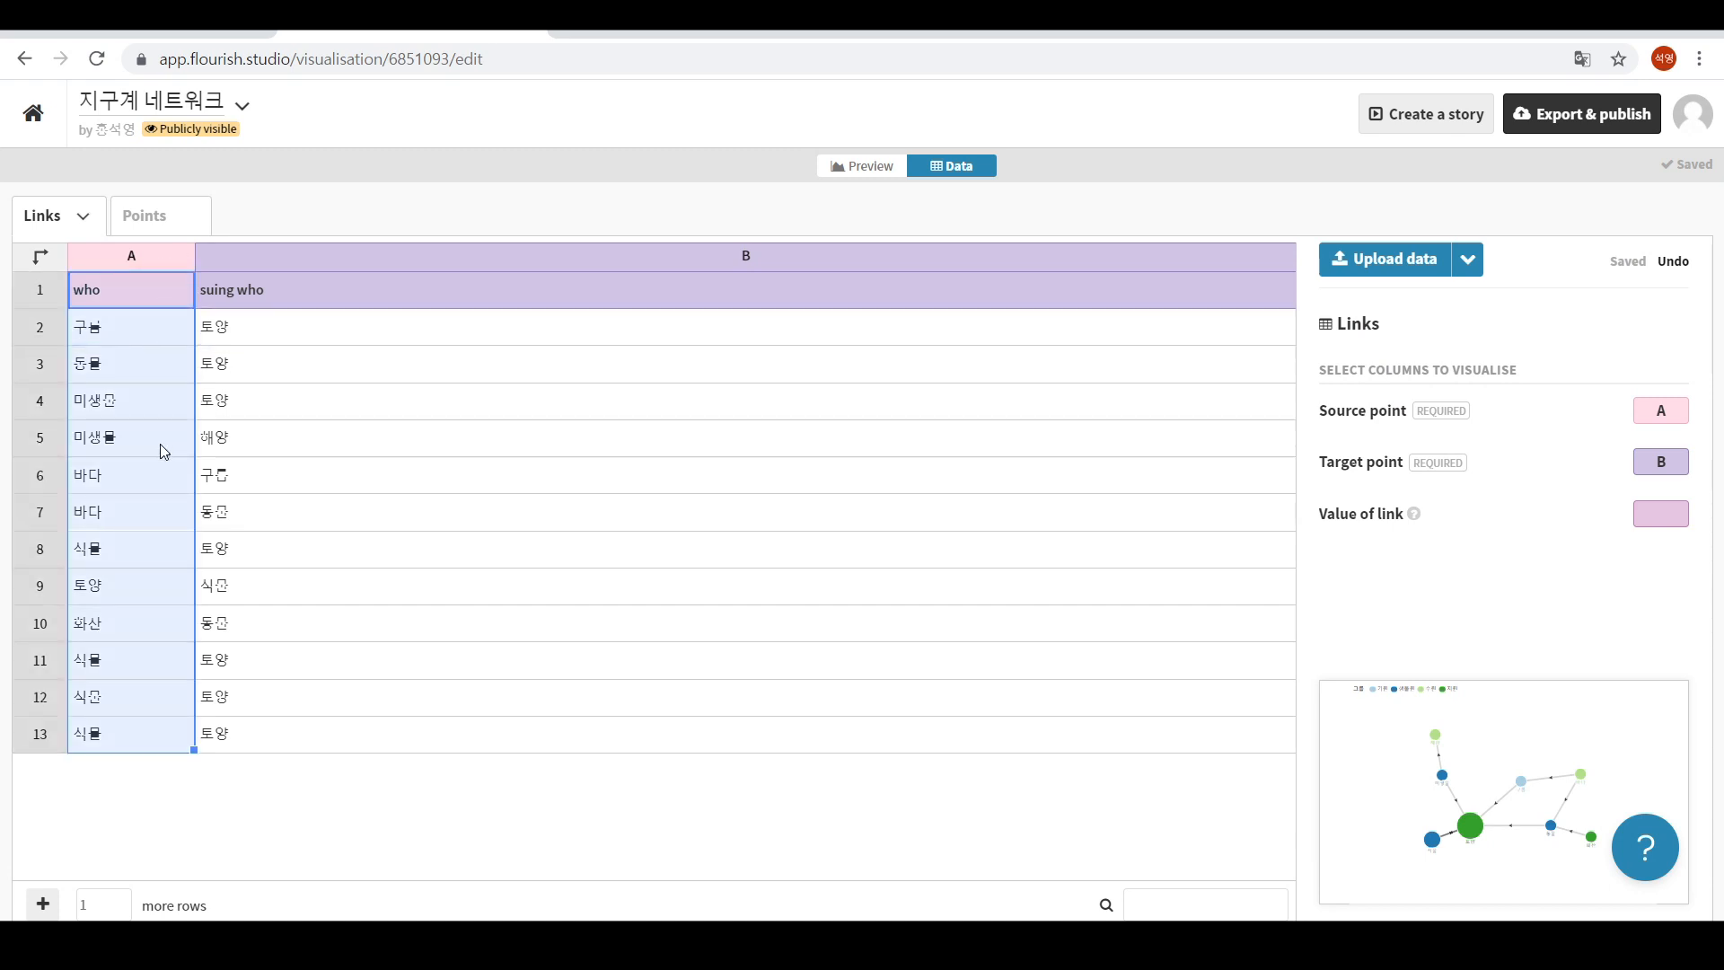
{"action": "left_click_drag", "start_coordinate": [316, 289], "coordinate": [282, 724]}
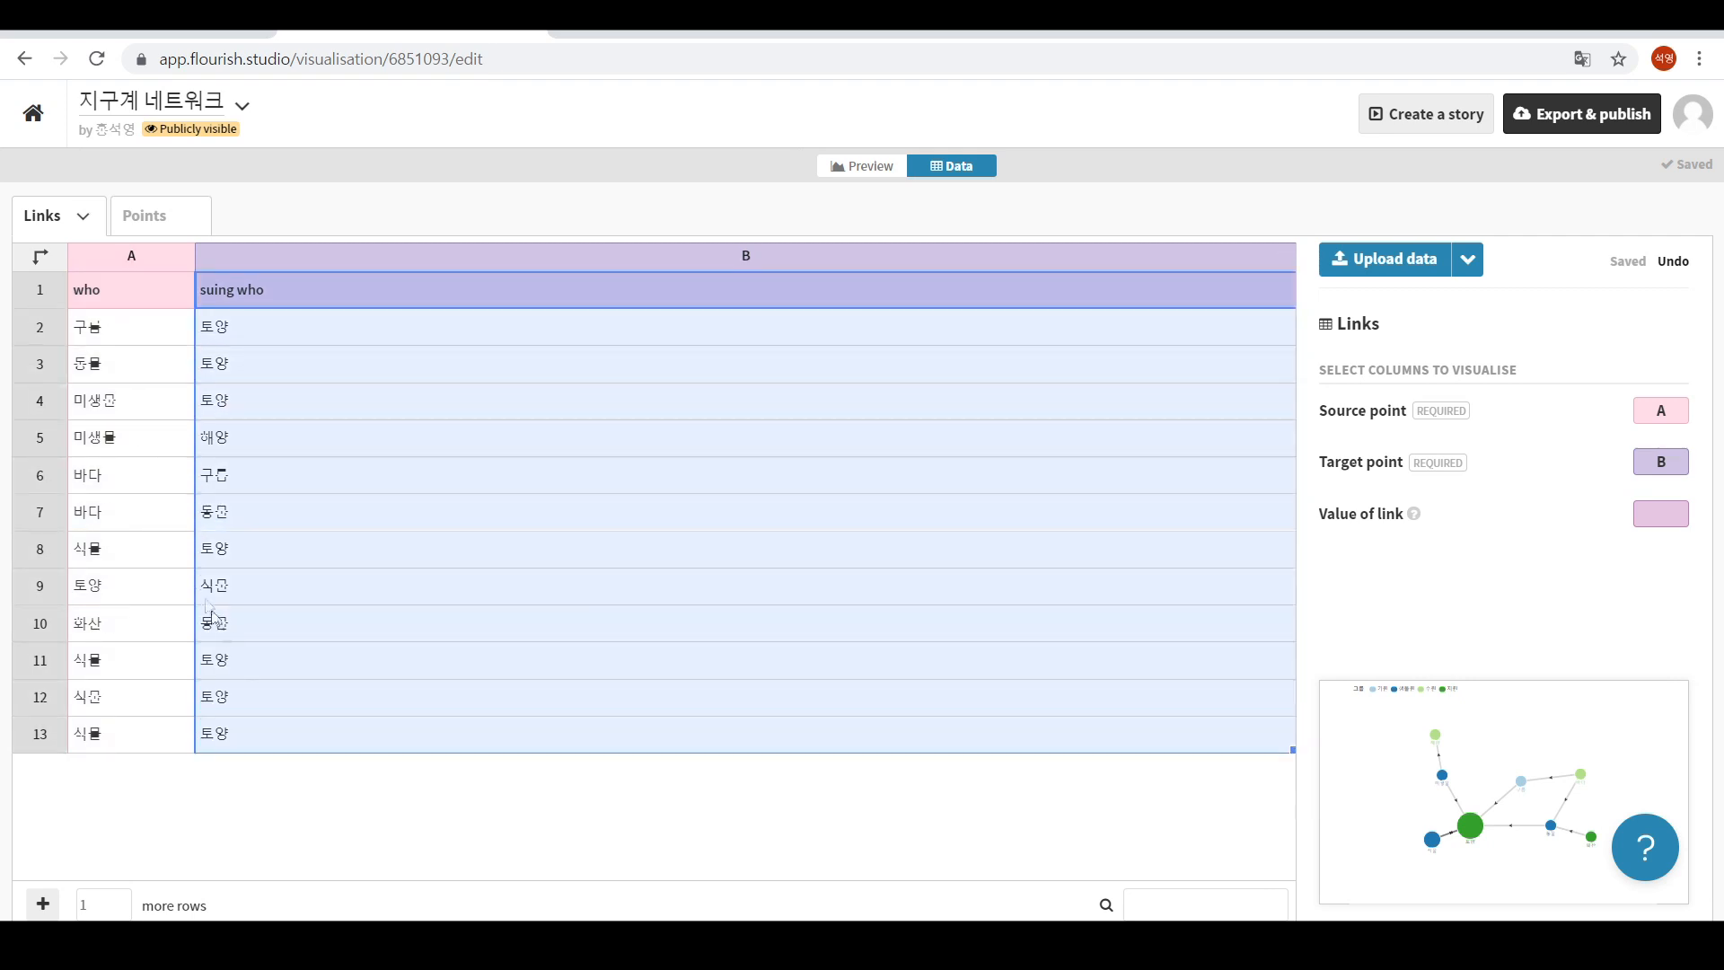
Examine the source and target point pairs in rows 2 to 5 of the Links sheet, one row after another.
{"action": "left_click", "coordinate": [137, 335]}
{"action": "left_click", "coordinate": [249, 335]}
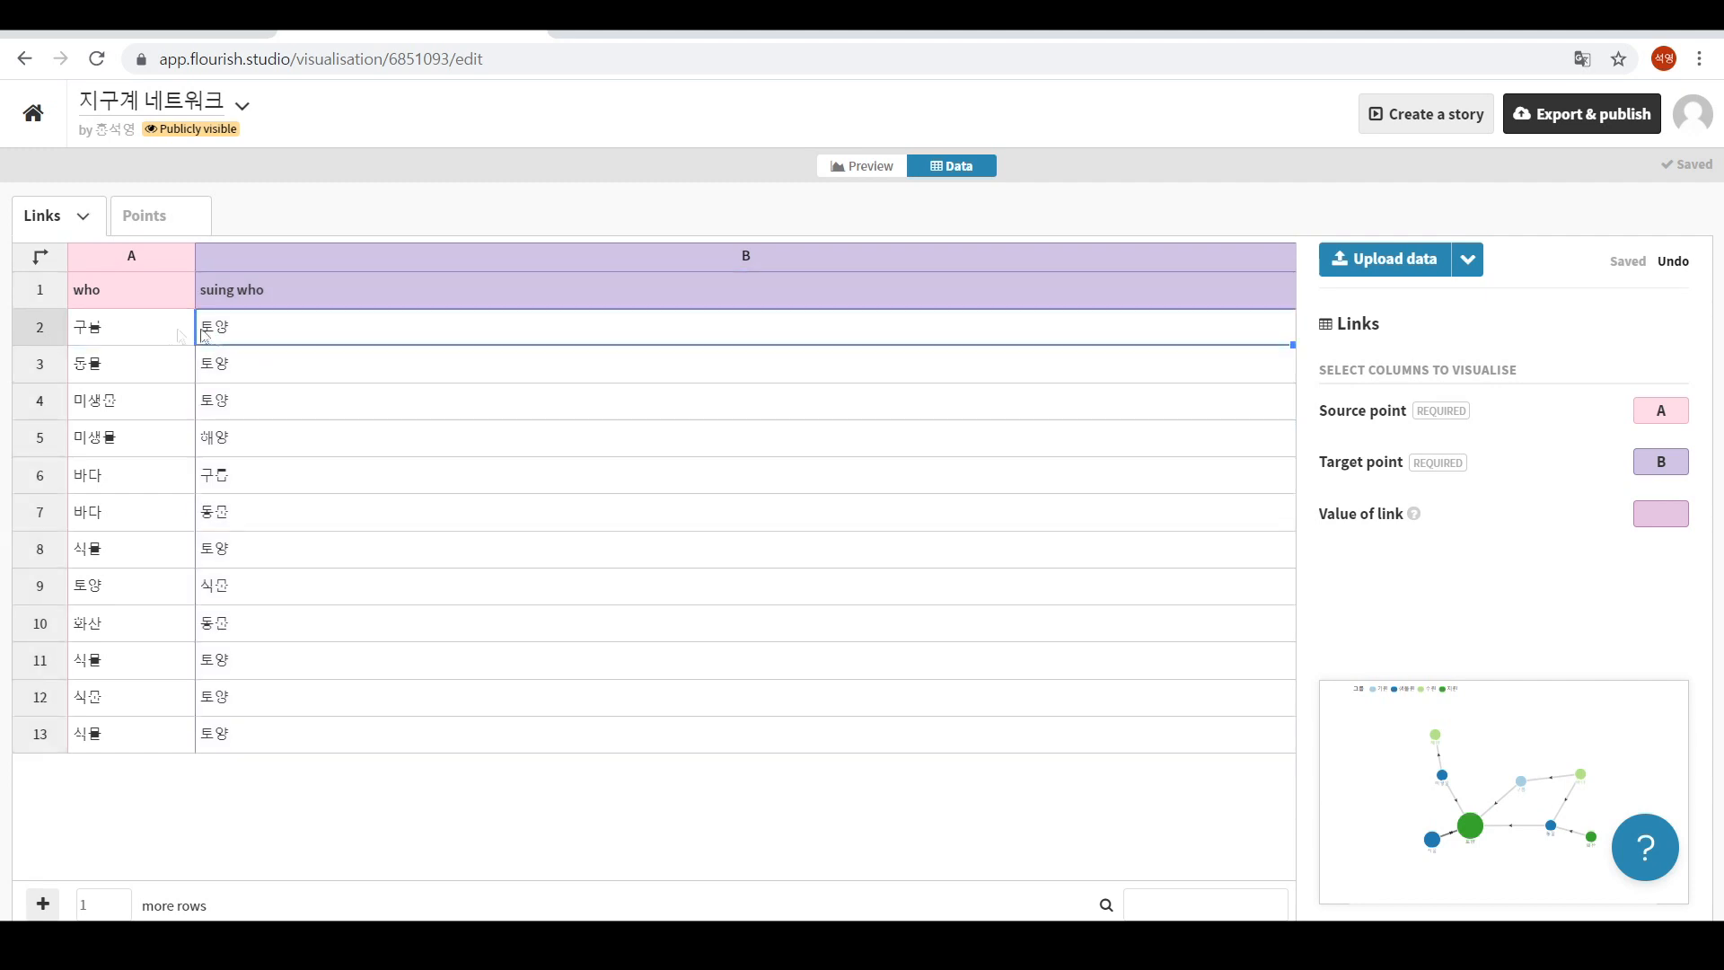
{"action": "left_click", "coordinate": [141, 342]}
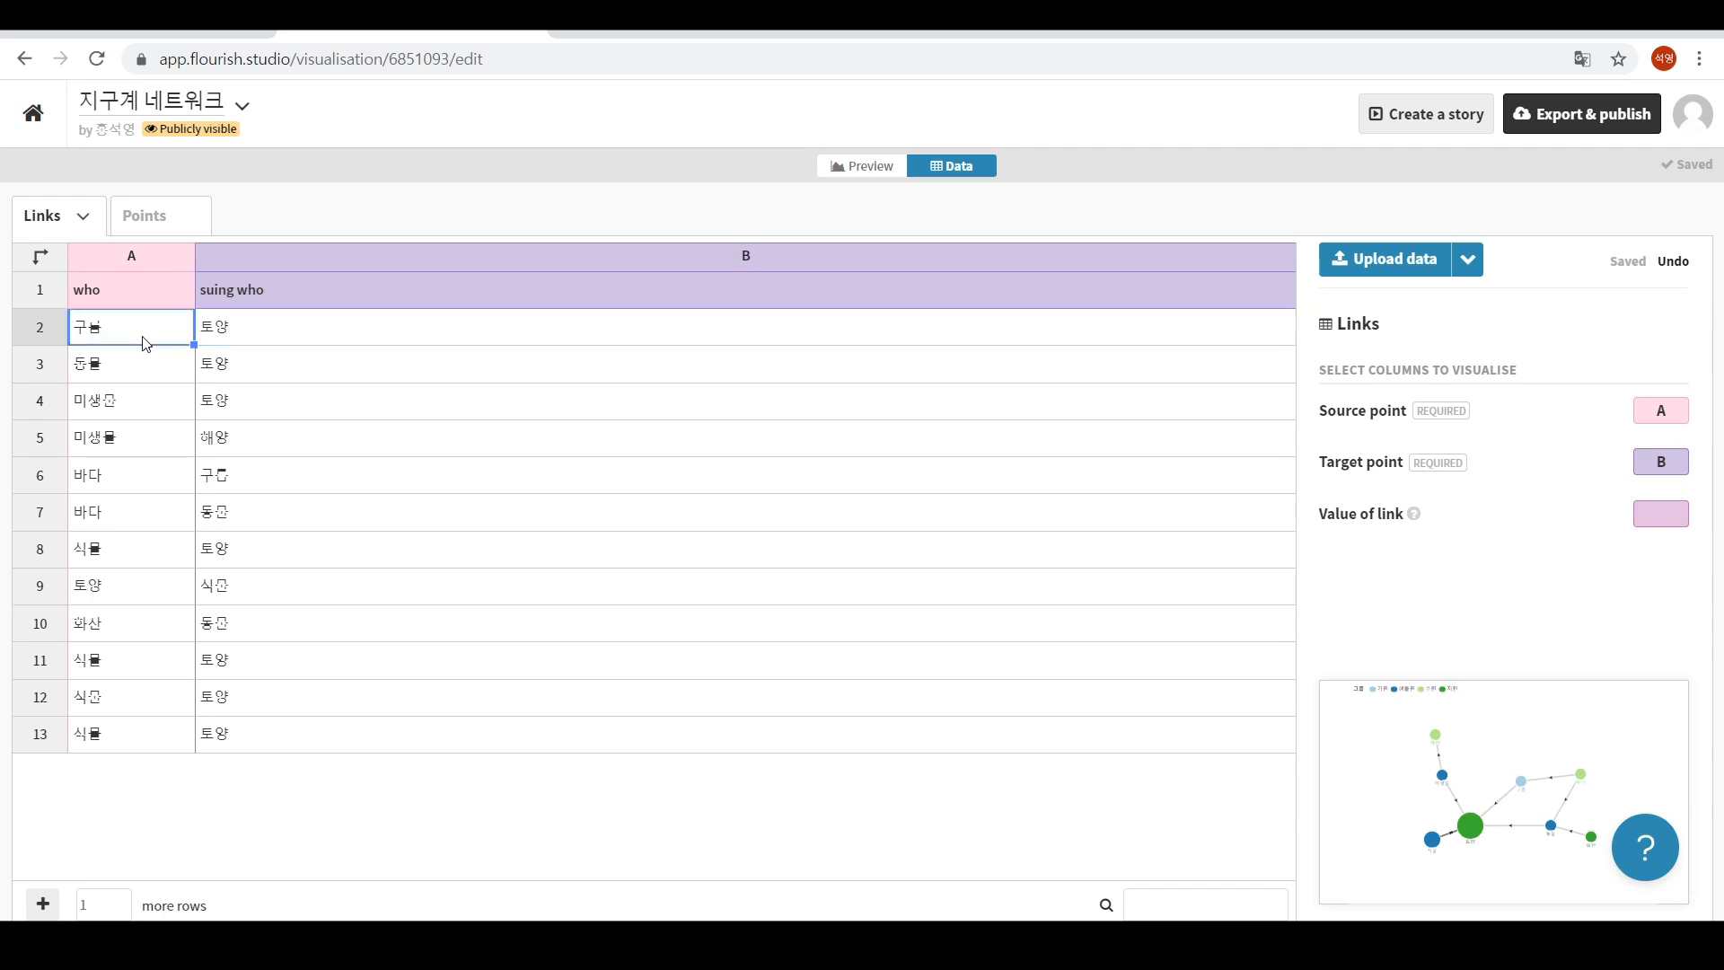
{"action": "left_click", "coordinate": [262, 329]}
{"action": "left_click", "coordinate": [112, 368]}
{"action": "key", "text": "Tab"}
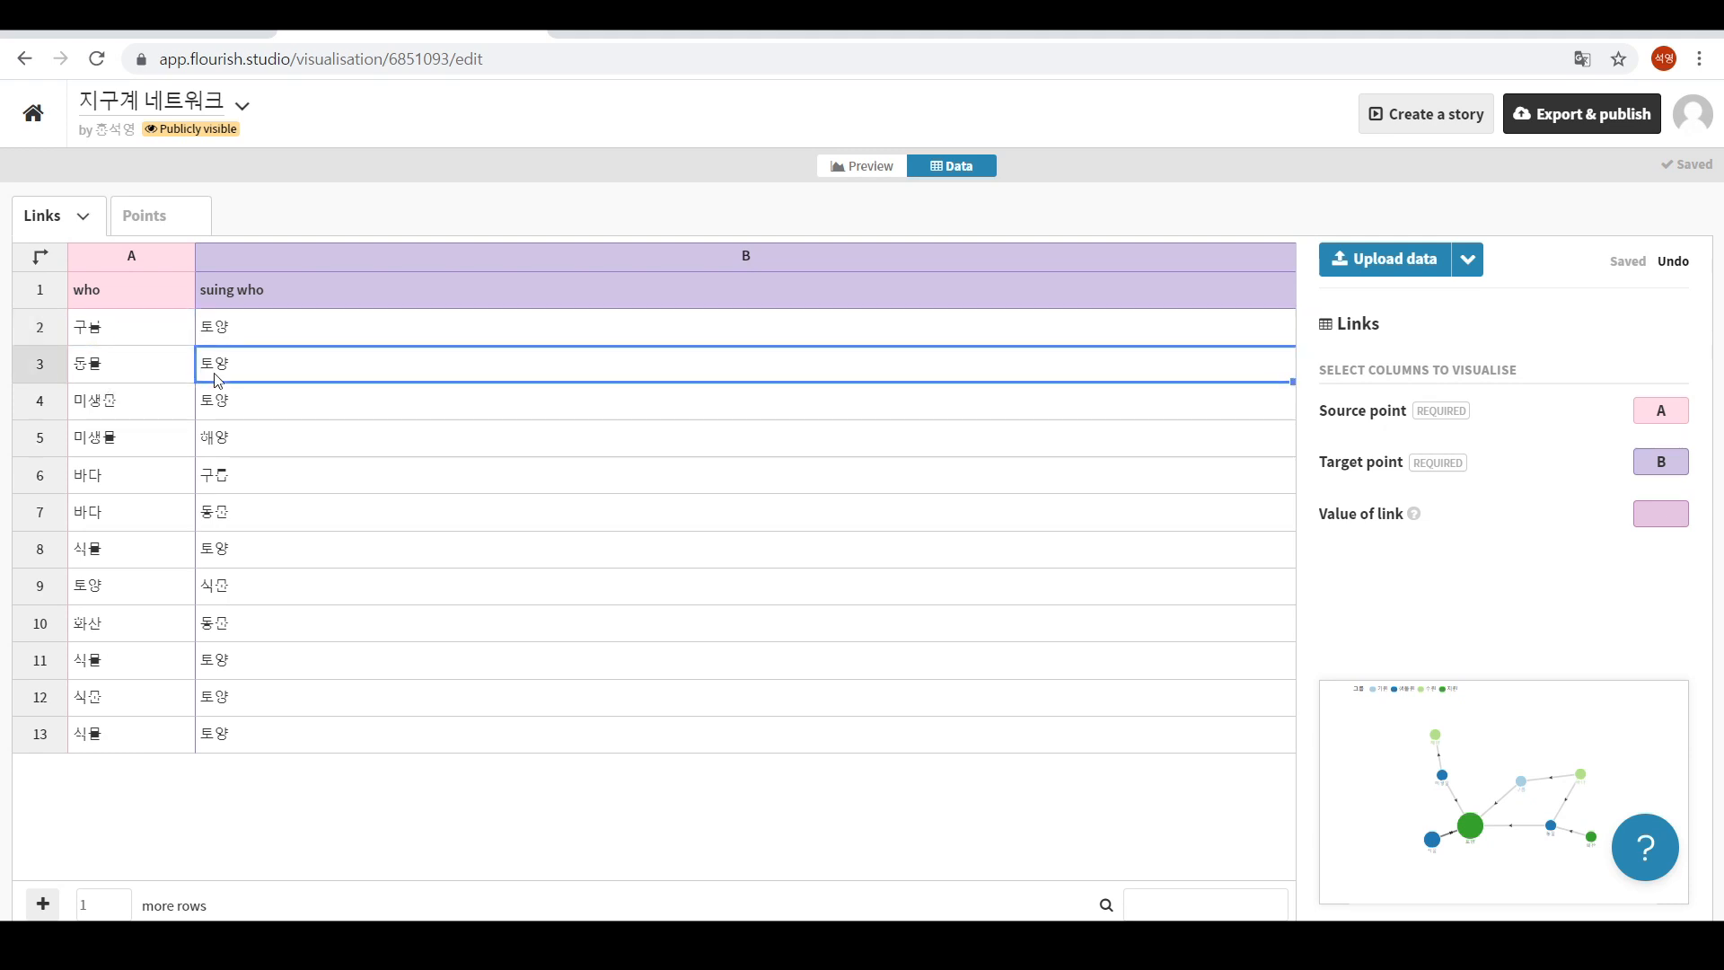
{"action": "left_click", "coordinate": [142, 405]}
{"action": "left_click", "coordinate": [222, 408]}
{"action": "left_click", "coordinate": [139, 439]}
{"action": "left_click", "coordinate": [233, 442]}
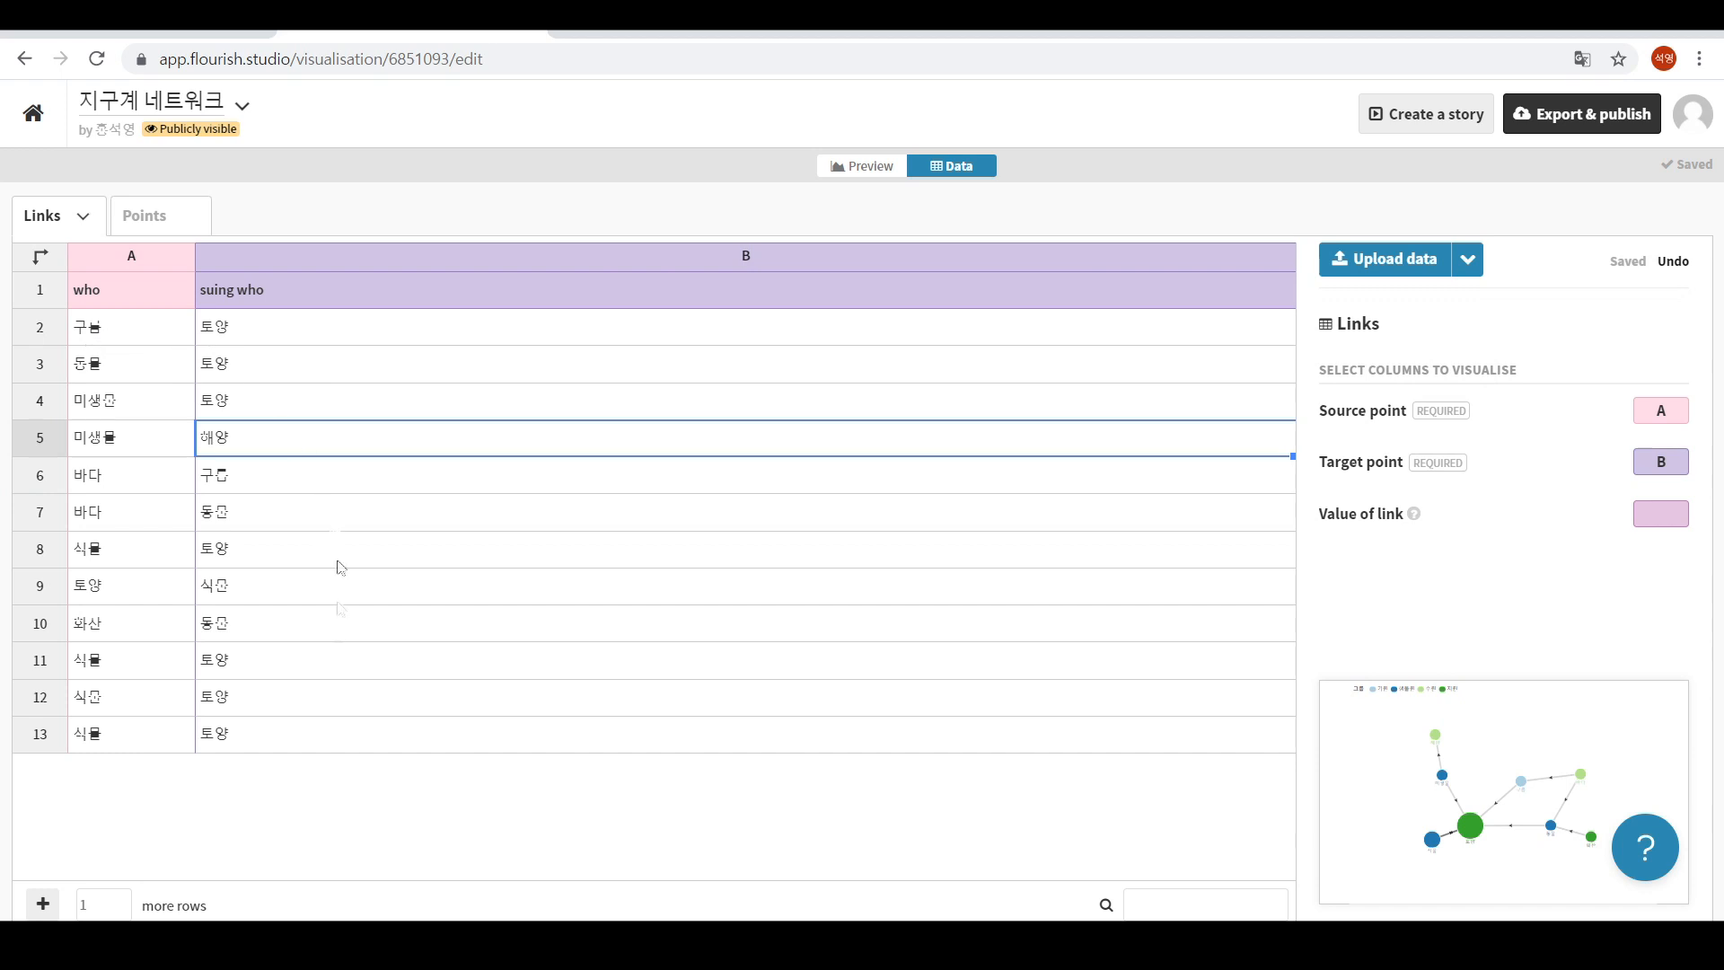
Examine the Source point and Target point column assignments alongside the matching entries in column A of the Links sheet.
{"action": "left_click", "coordinate": [1368, 414]}
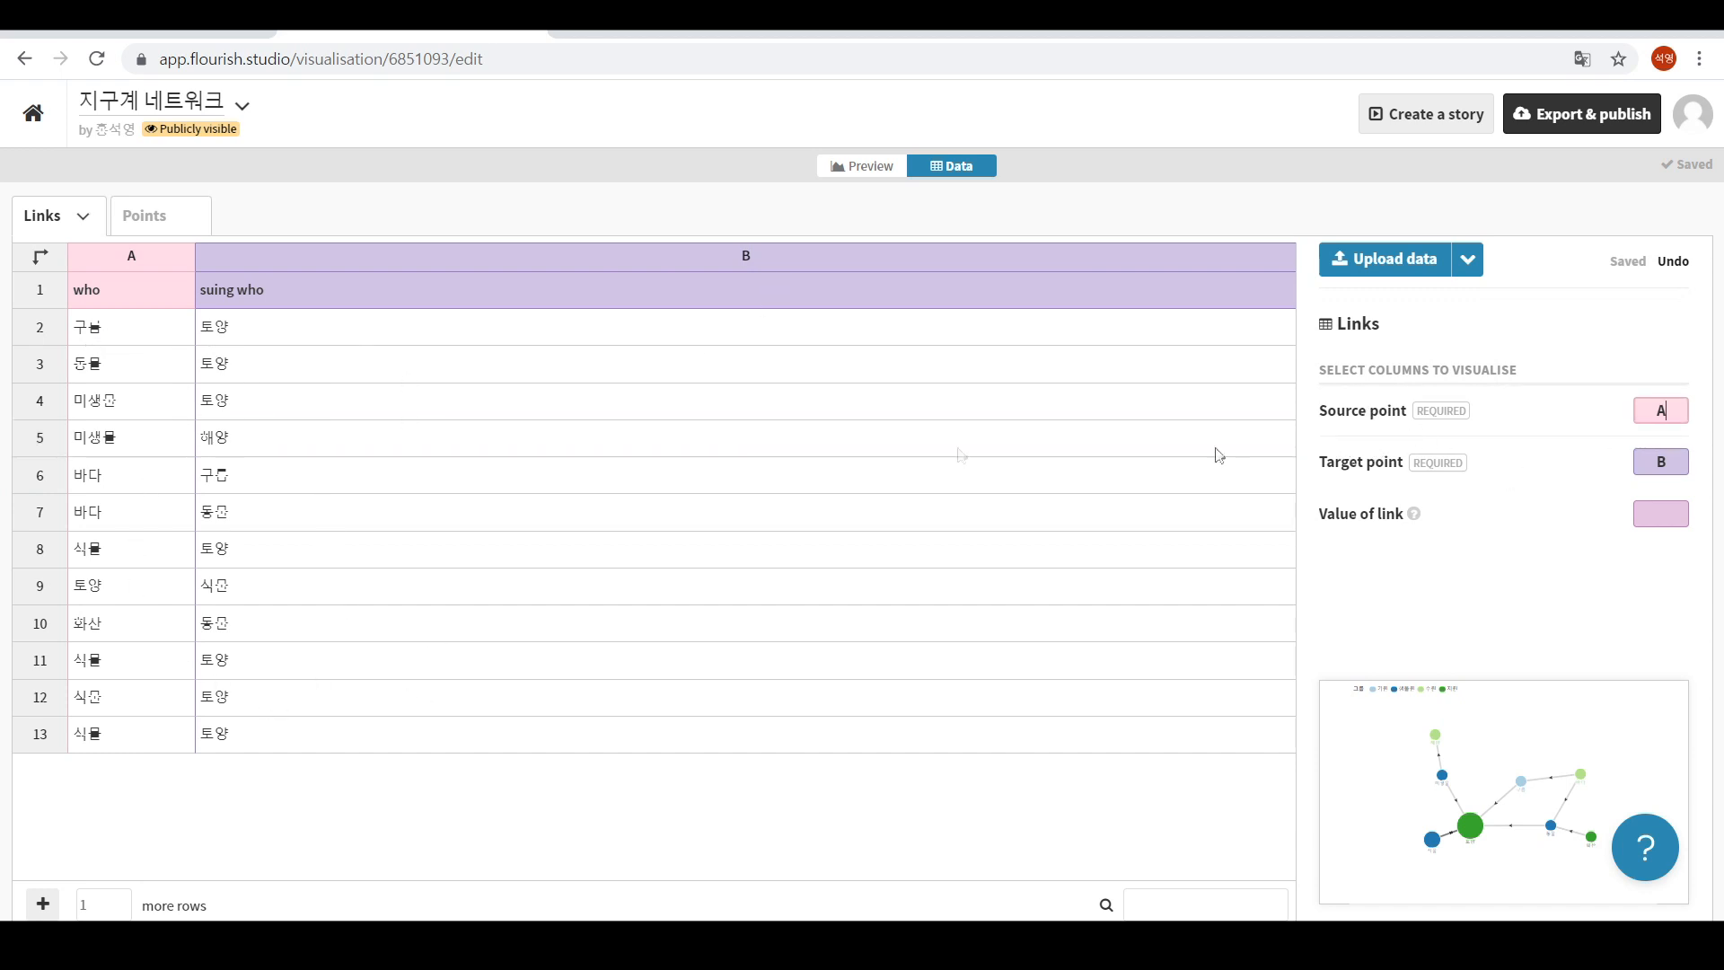
{"action": "left_click_drag", "start_coordinate": [133, 284], "coordinate": [130, 739]}
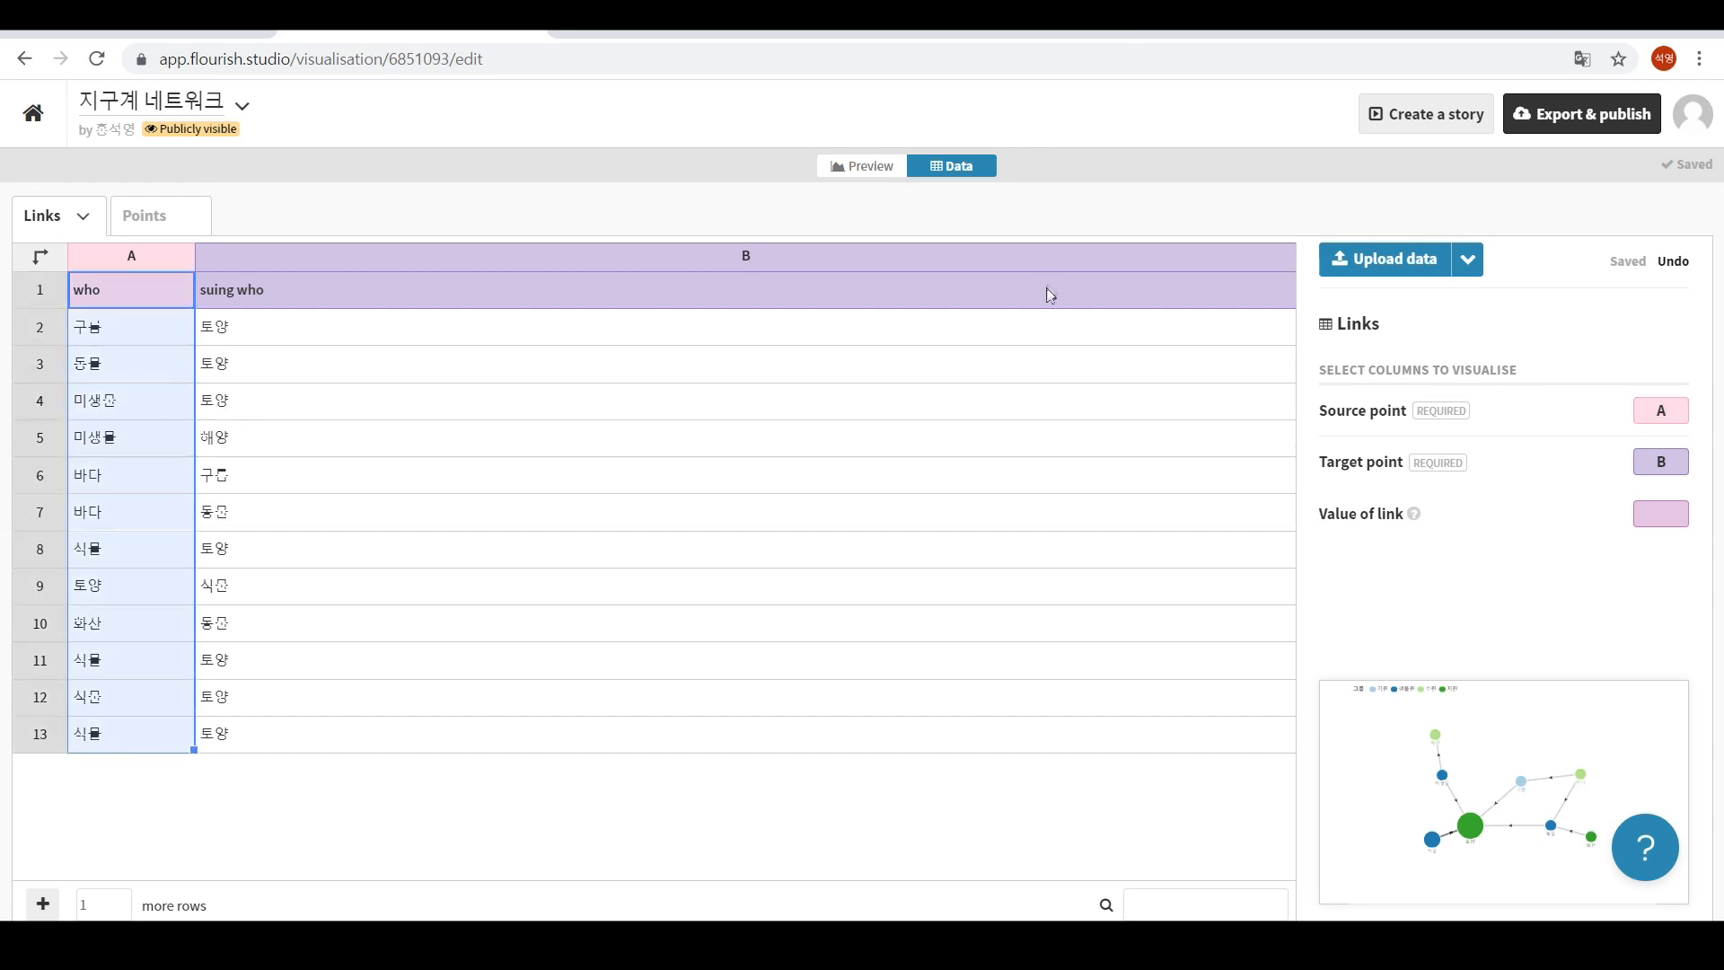
{"action": "left_click", "coordinate": [1331, 467]}
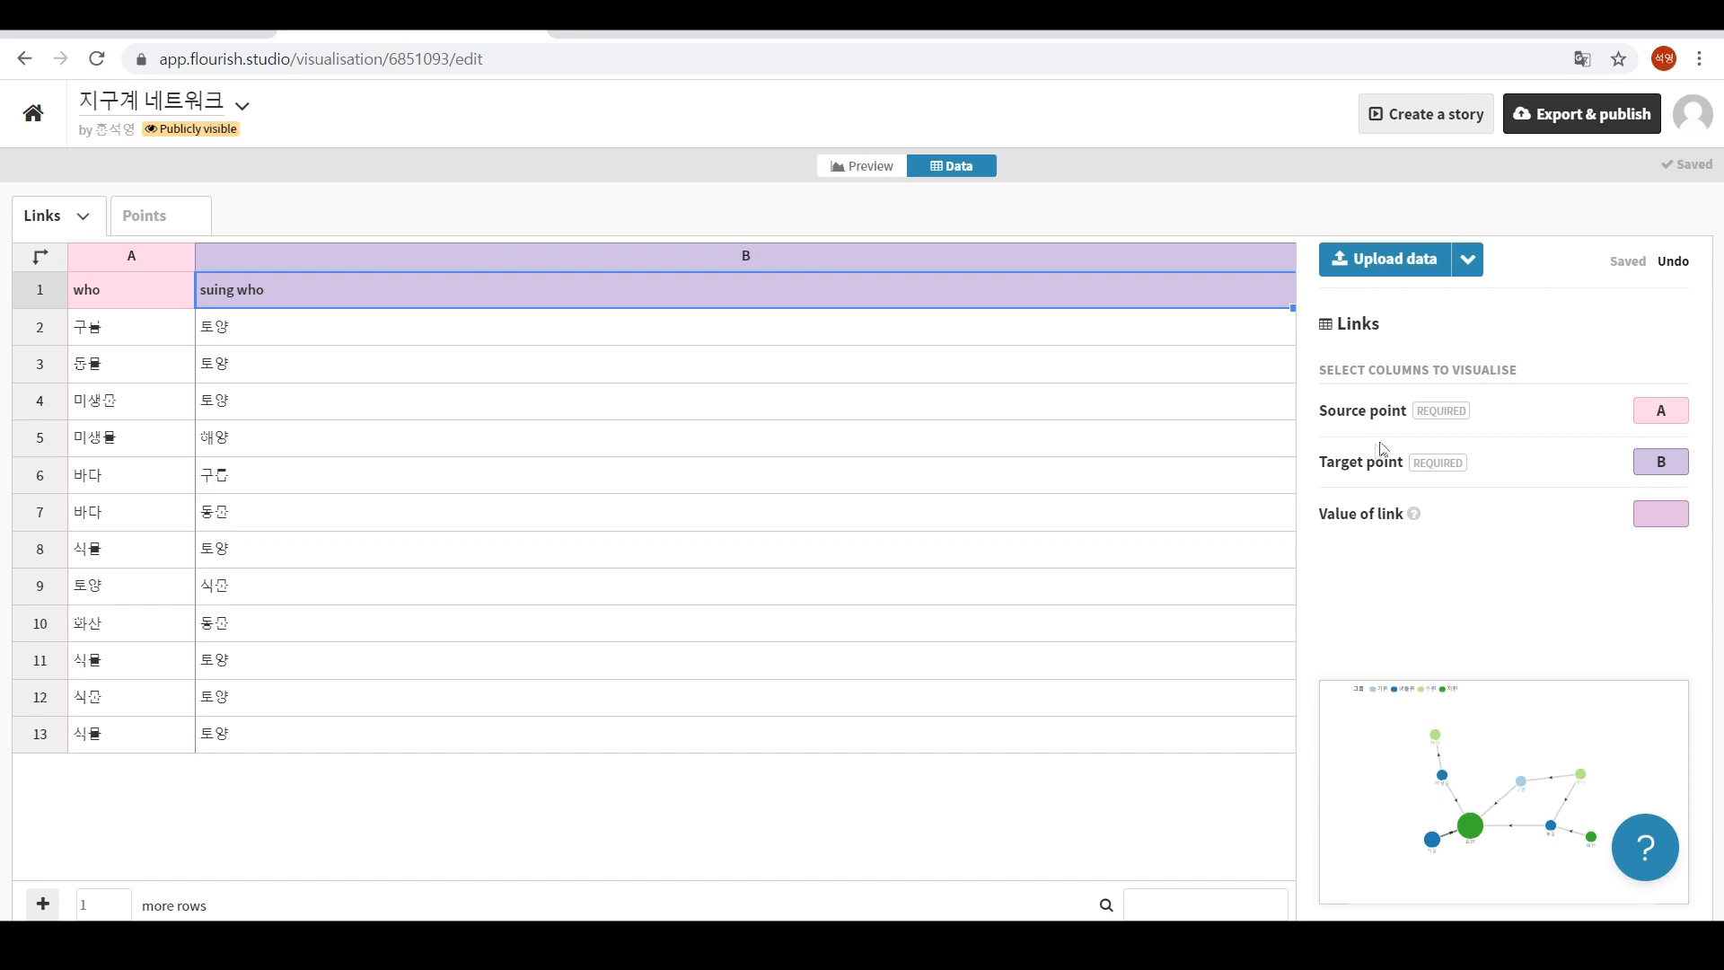
{"action": "left_click", "coordinate": [1357, 426]}
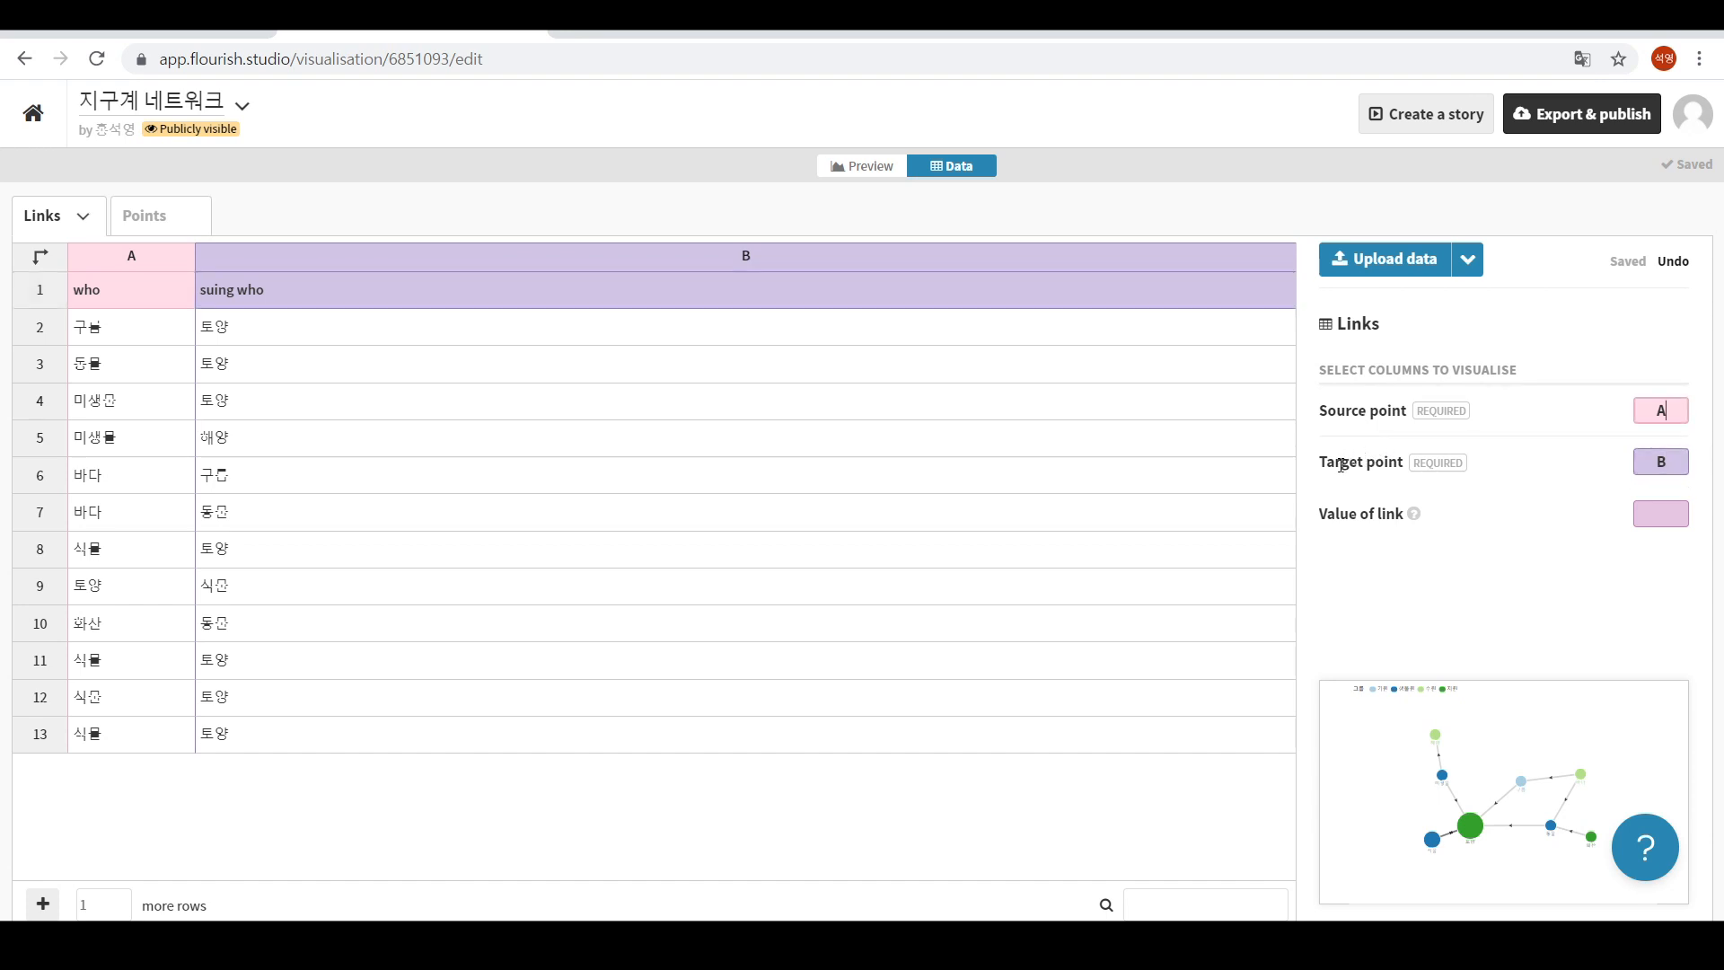
{"action": "left_click", "coordinate": [1341, 465]}
Check the 구름 to 토양 link in row 2 of the Links sheet and highlight the 구름 point's connections in the graph preview.
{"action": "left_click_drag", "start_coordinate": [137, 330], "coordinate": [222, 333]}
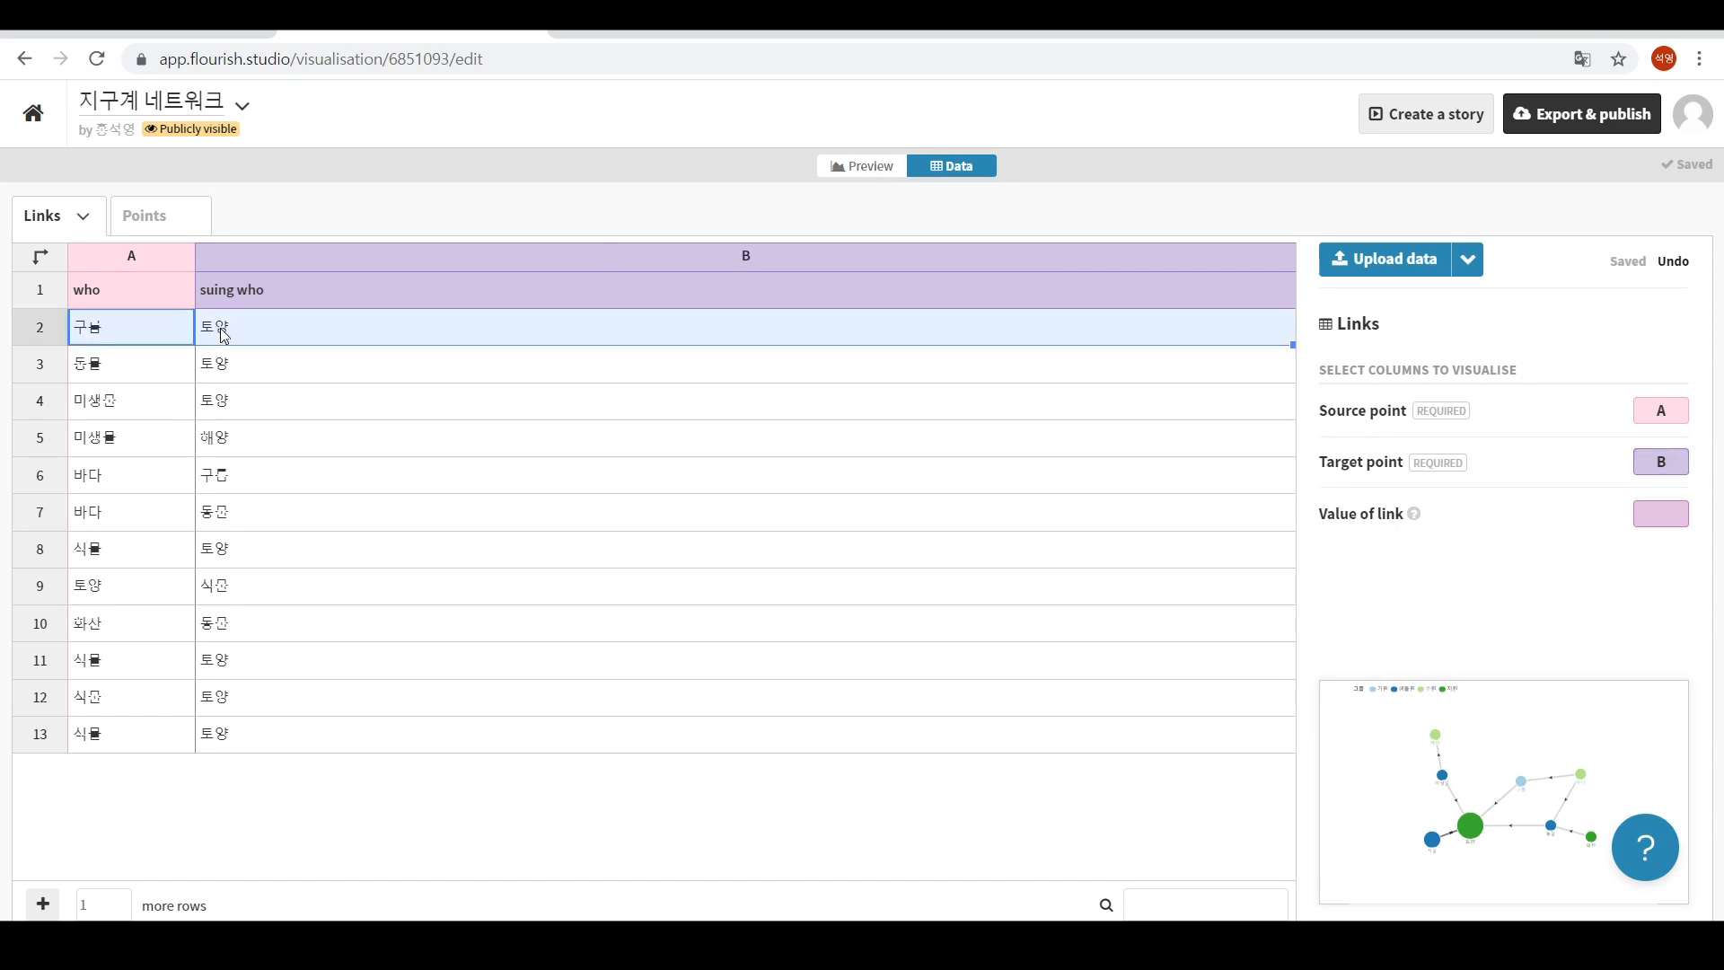
{"action": "left_click", "coordinate": [222, 343]}
{"action": "left_click", "coordinate": [162, 330]}
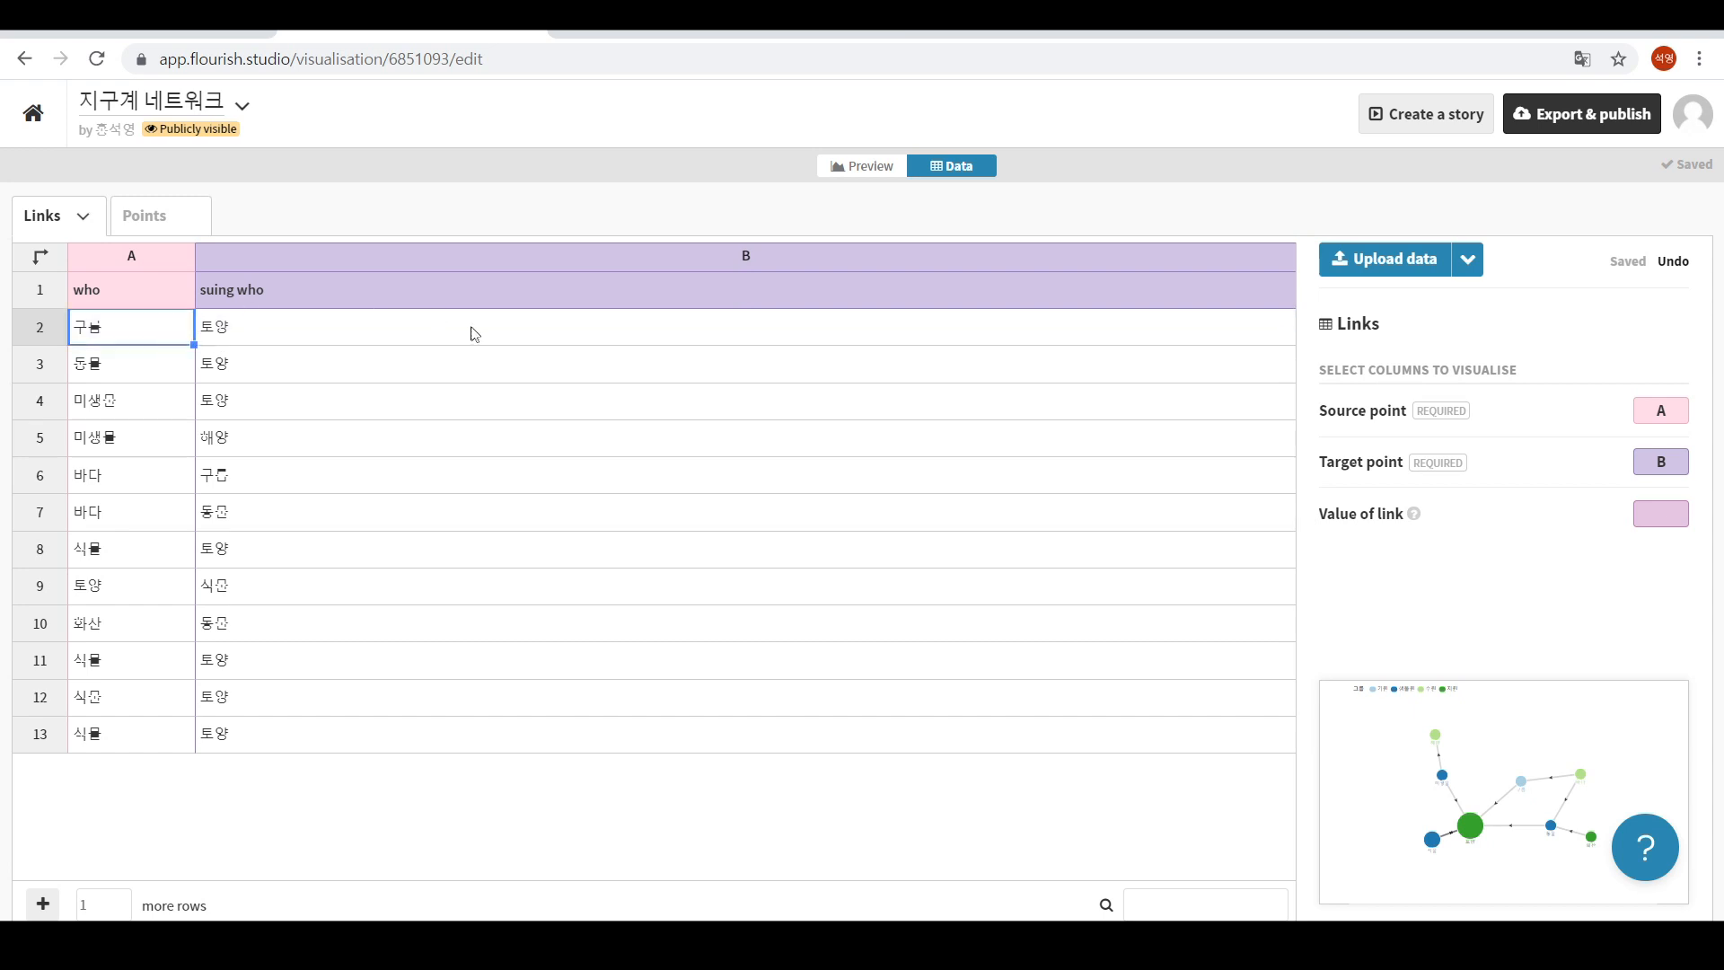
{"action": "left_click", "coordinate": [834, 172]}
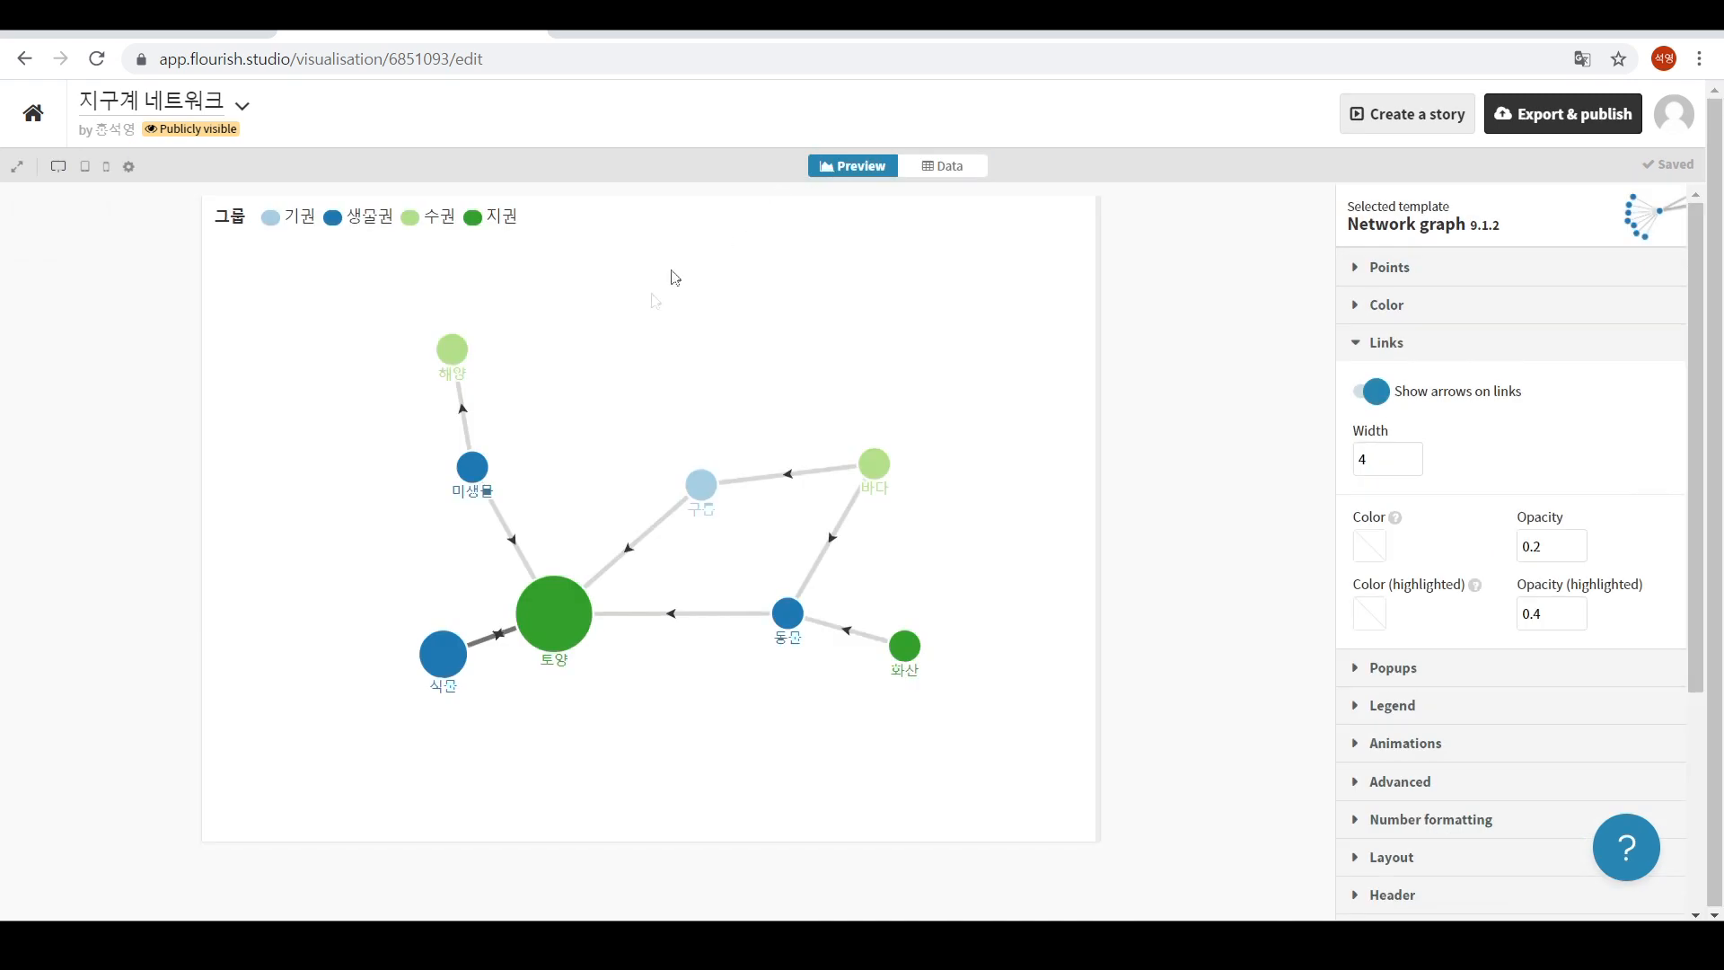
{"action": "mouse_move", "coordinate": [700, 486]}
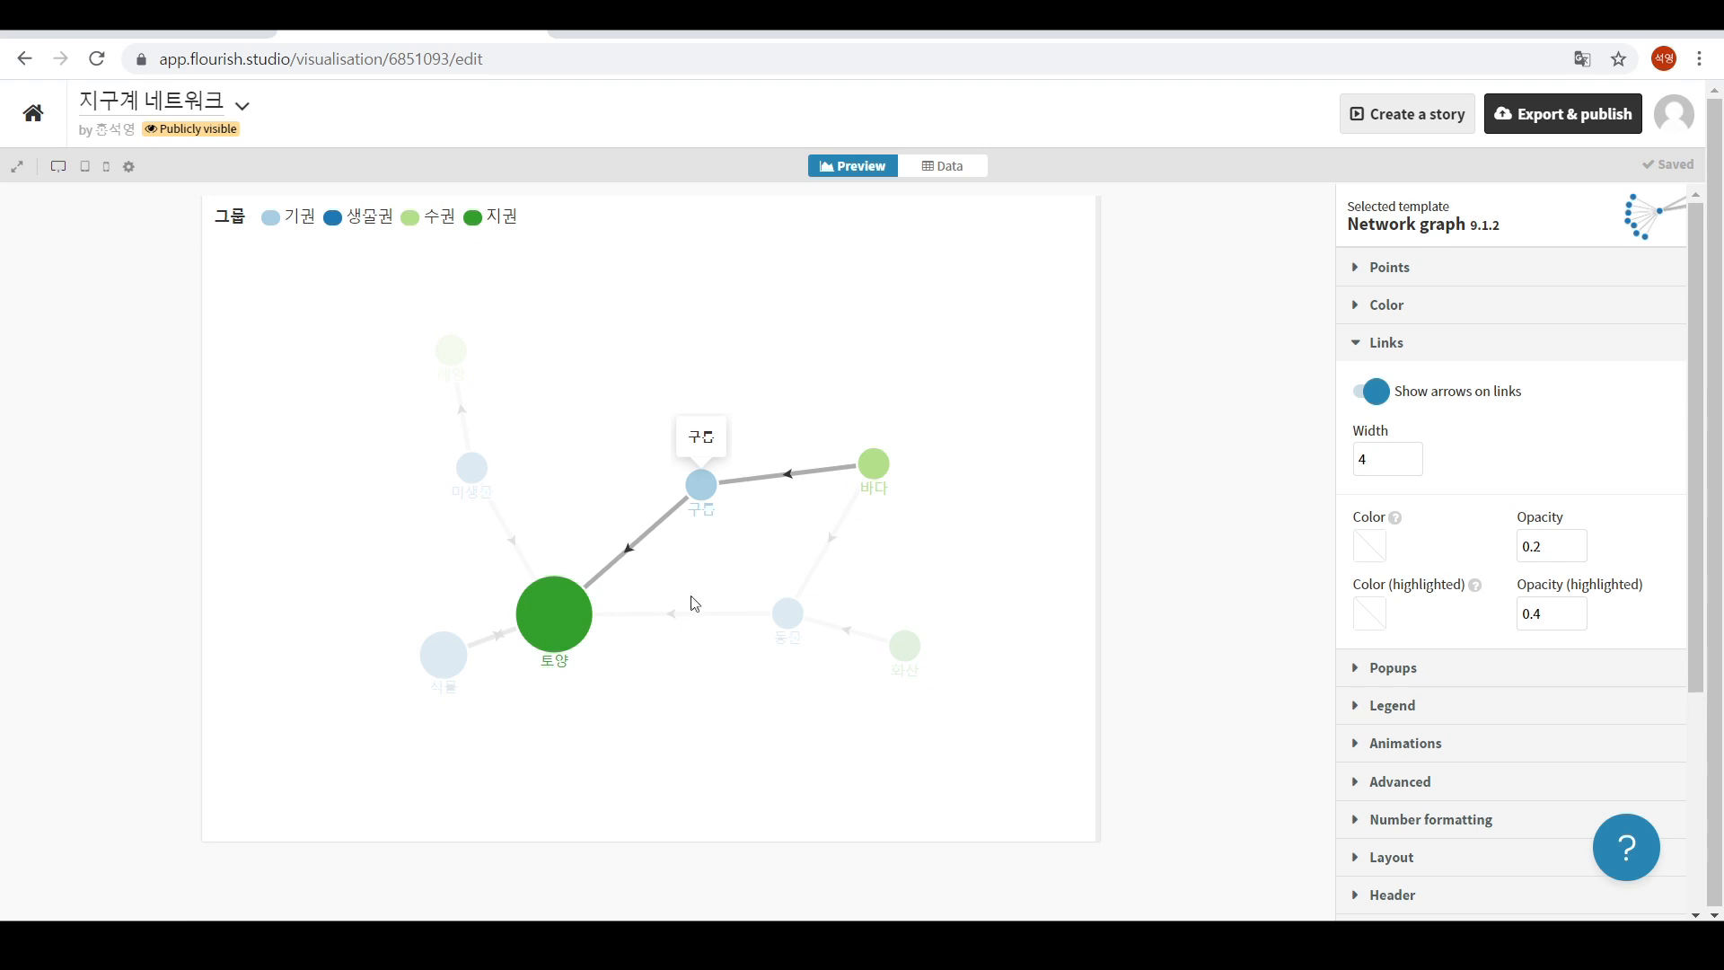
{"action": "left_click", "coordinate": [1052, 767]}
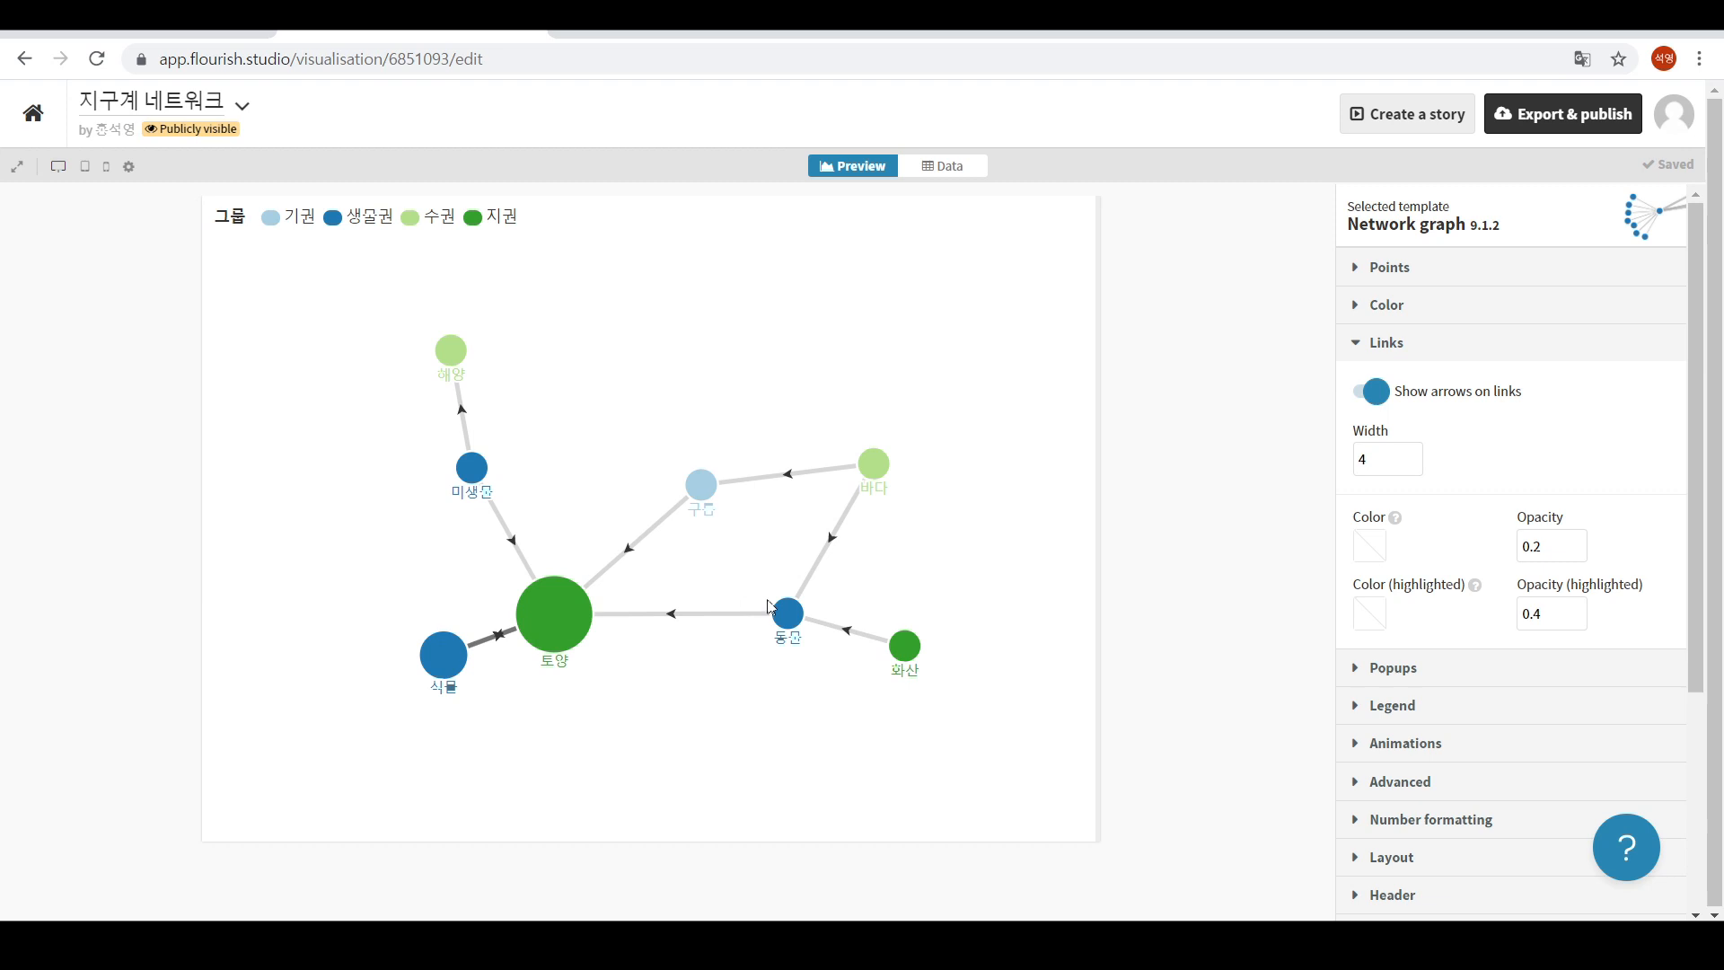
Switch to the untitled network graph visualisation open in the other browser tab.
{"action": "left_click", "coordinate": [184, 31]}
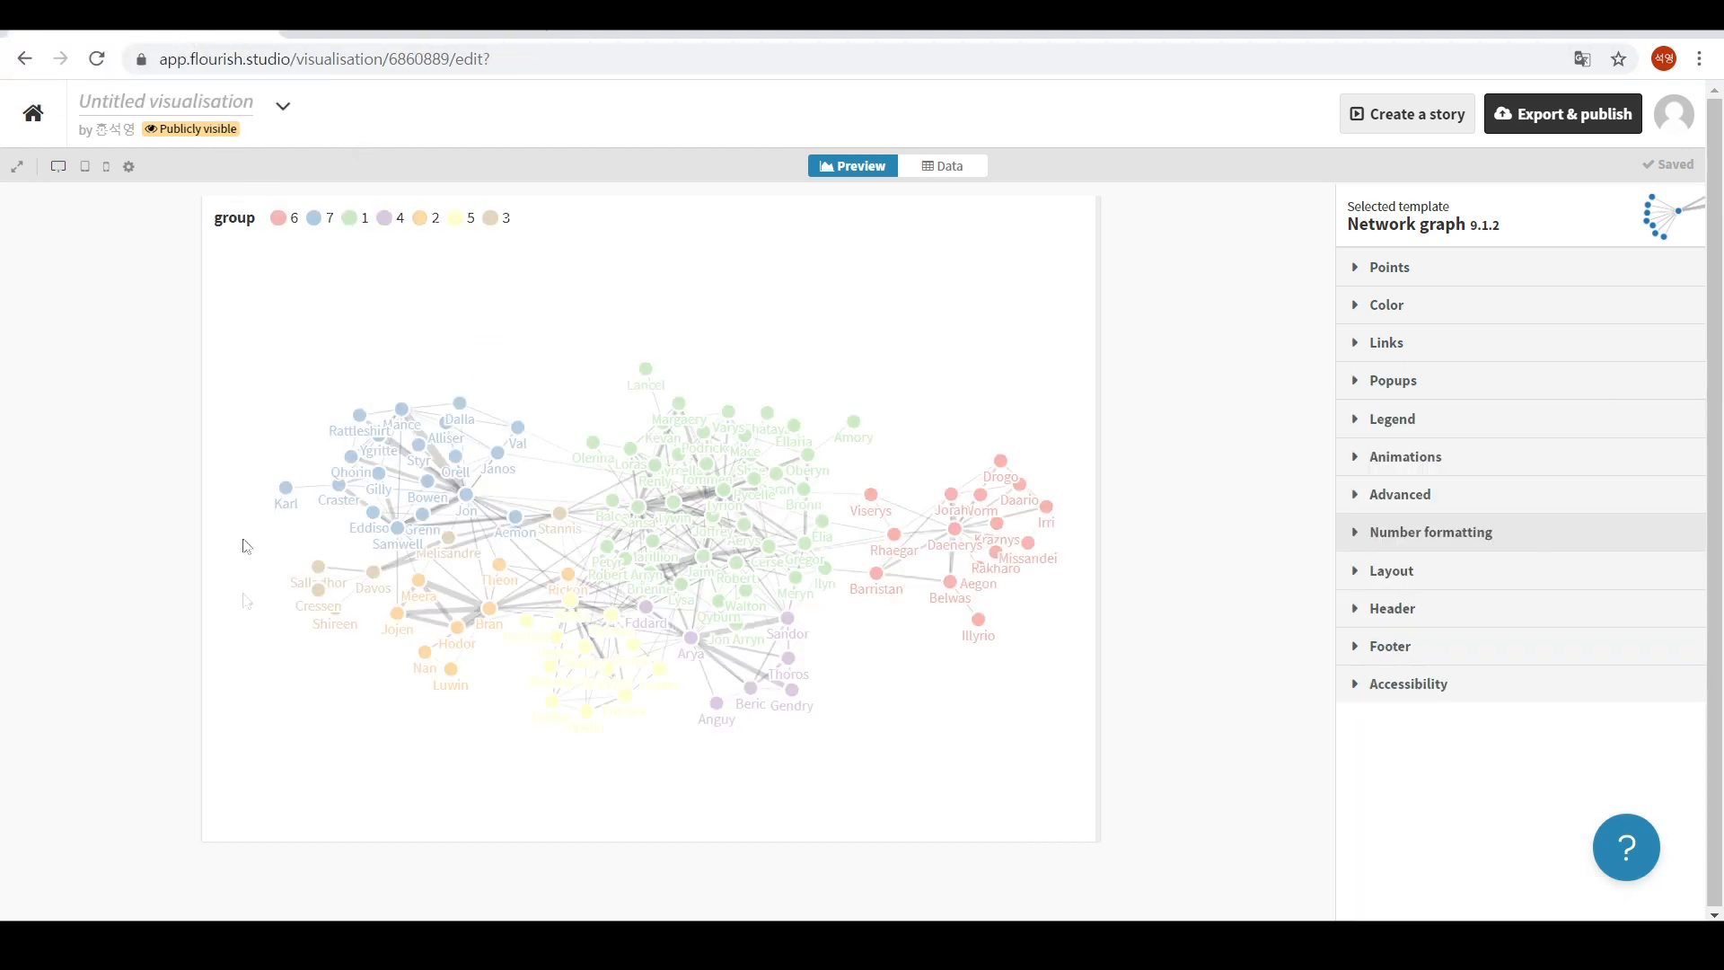